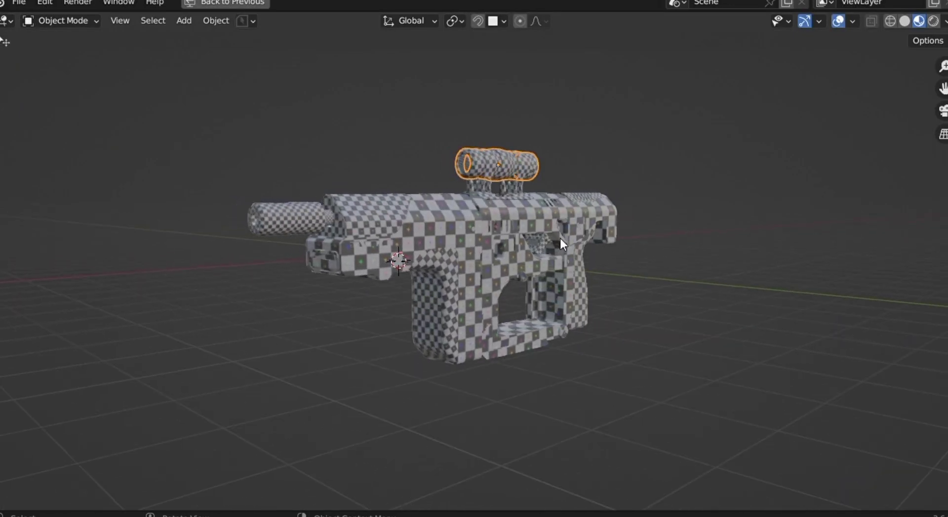
scroll(560, 240, "down", 3)
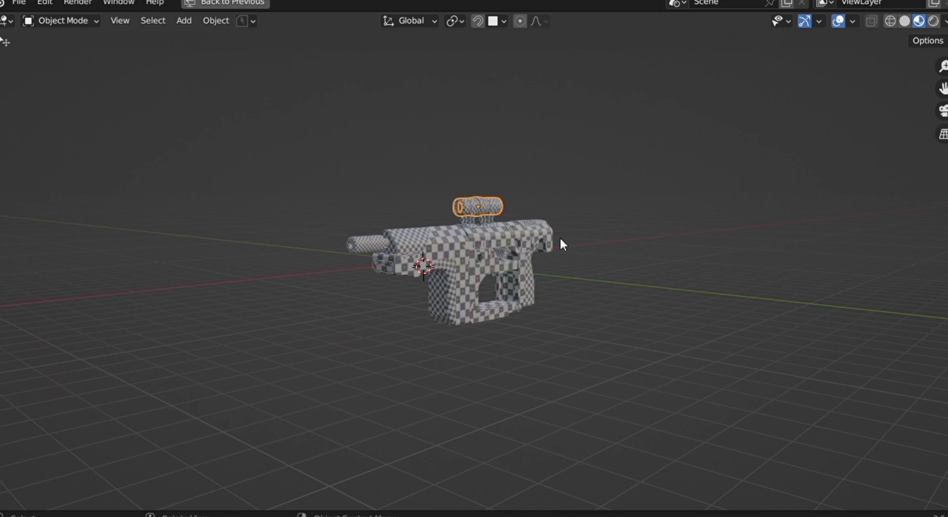
key("f")
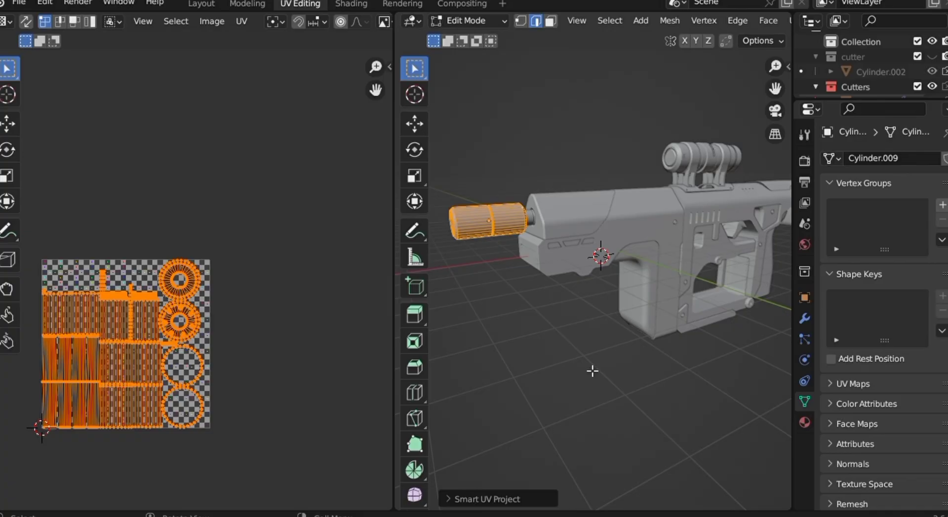
scroll(213, 298, "up", 4)
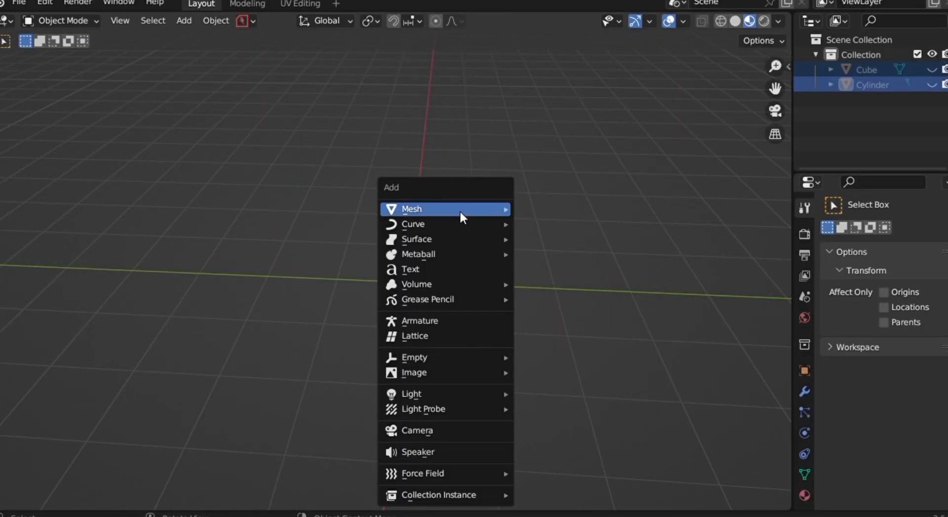
Add a cube mesh to the scene.
mouse_move(460, 212)
left_click(544, 240)
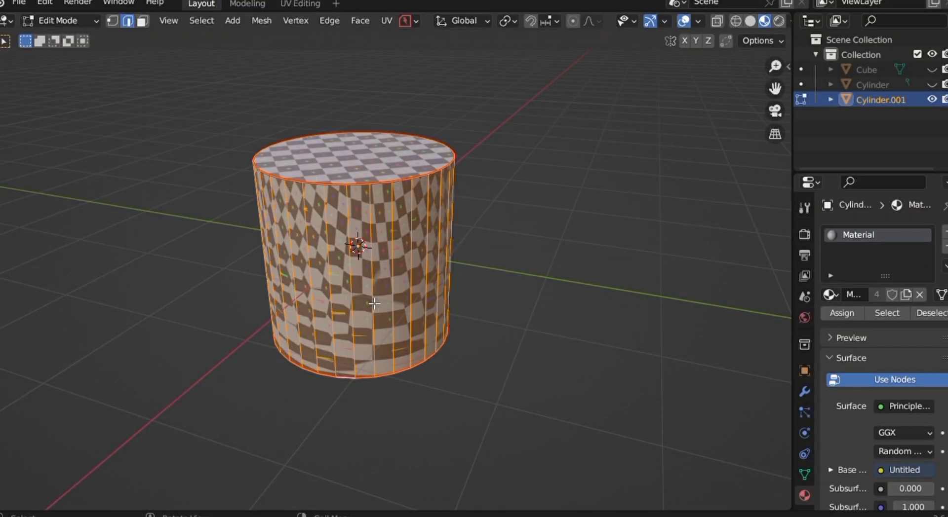
Mark one vertical edge on the cylinder's side as a seam and unwrap the whole mesh.
key("alt+a")
right_click(296, 243)
left_click(294, 310)
middle_click_drag(402, 293, 373, 273)
scroll(403, 294, "up", 2)
scroll(376, 277, "down", 1)
Return the cylinder to Object Mode and view its UV layout in the UV Editing workspace.
key("Tab")
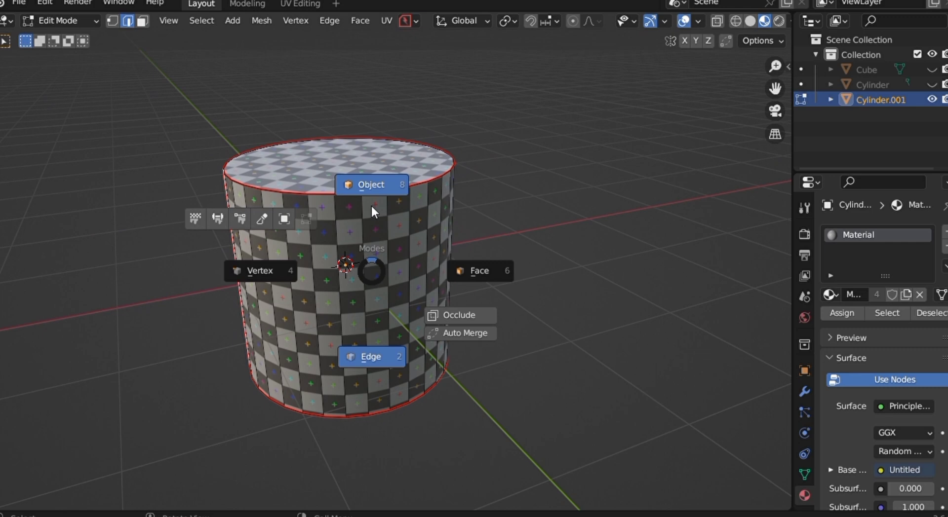
left_click(374, 208)
left_click(300, 4)
key("a")
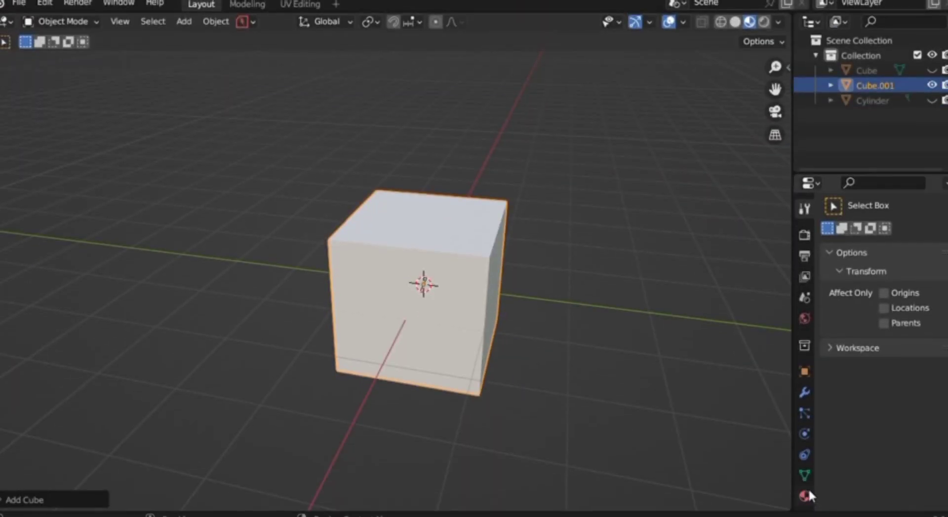
Assign the existing checker-textured material named Material to the cube.
left_click(807, 492)
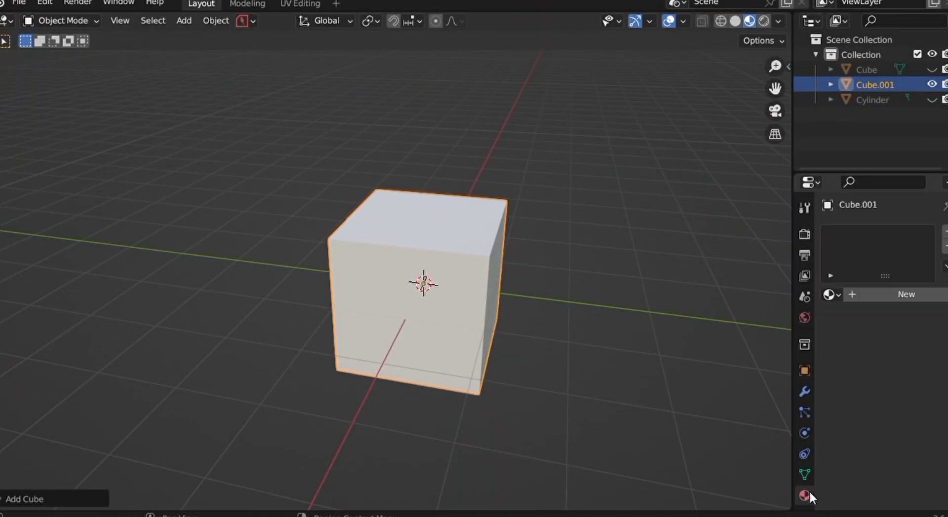
left_click(838, 294)
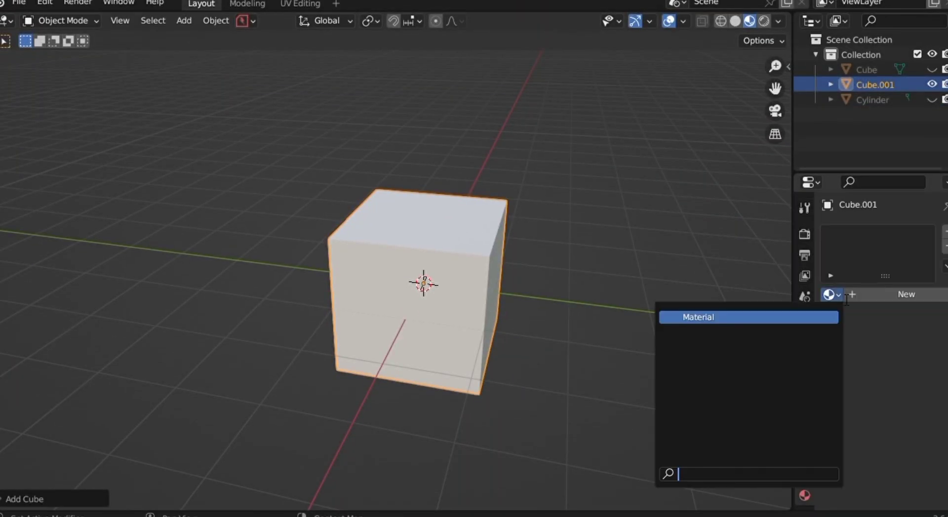
left_click(753, 319)
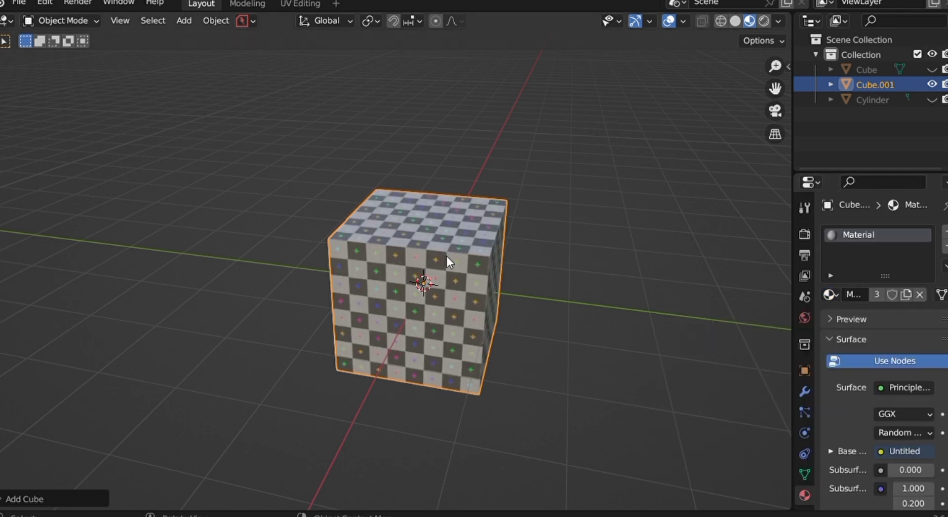
Examine the checker pattern on the cube and select its whole UV layout in the UV Editing workspace.
middle_click_drag(446, 256, 445, 254)
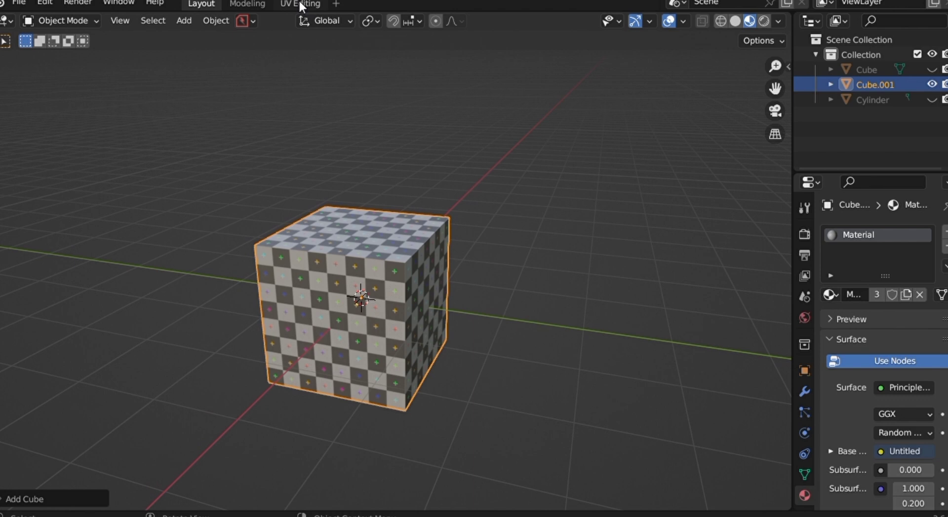
left_click(299, 3)
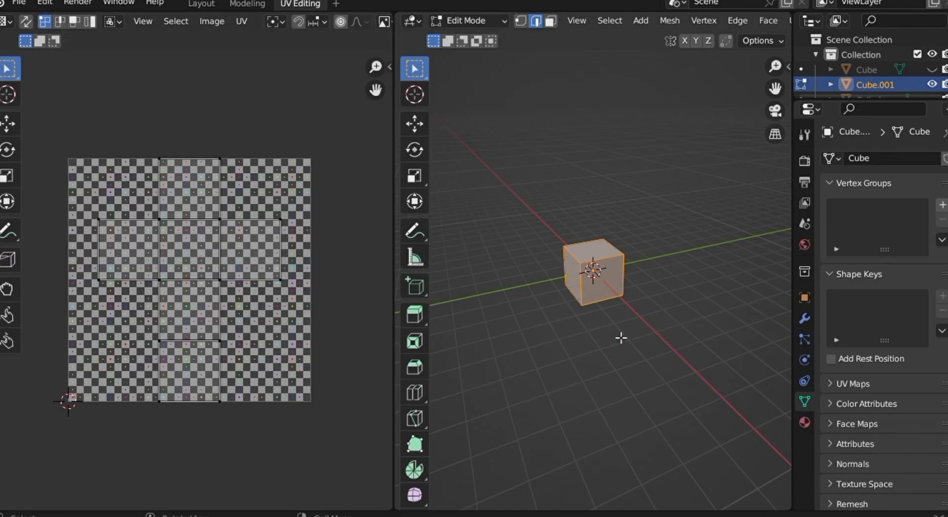
scroll(623, 337, "up", 4)
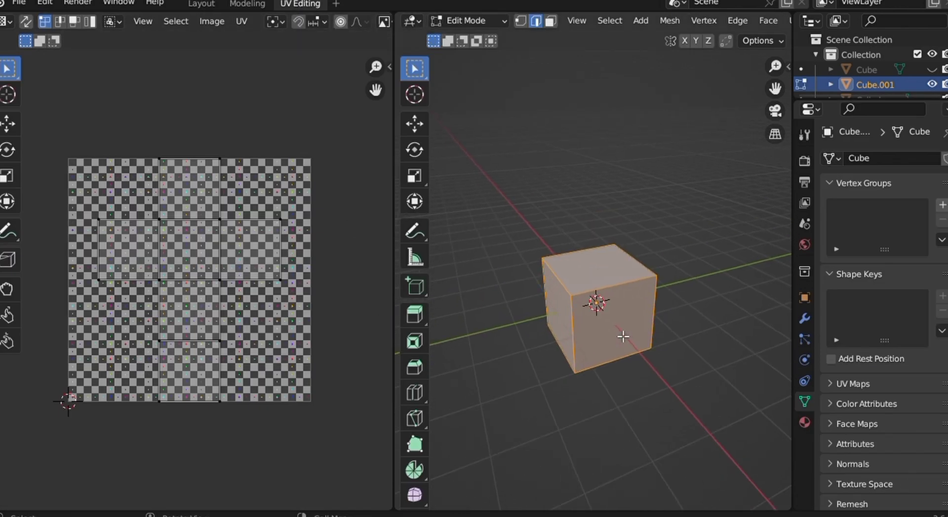
key("a")
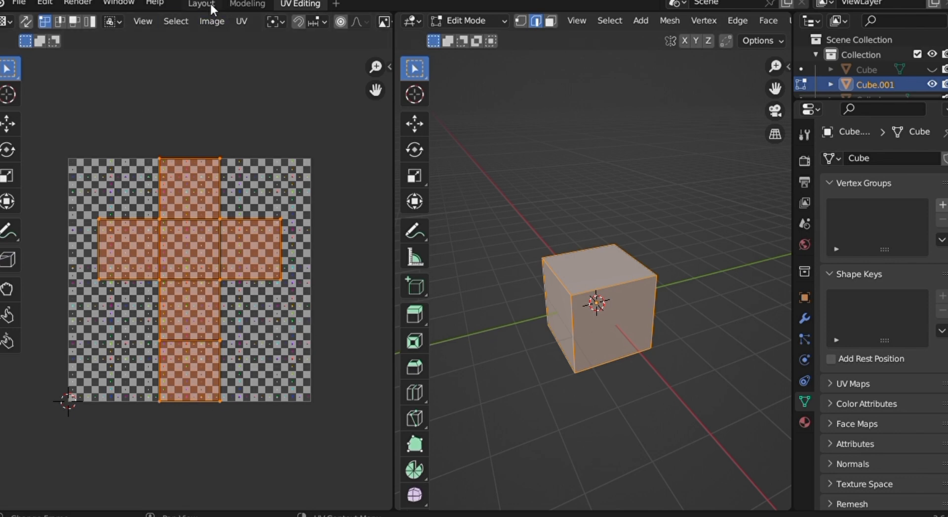
Replace the cube with a new cylinder mesh in the Layout workspace.
left_click(202, 3)
key("shift+a")
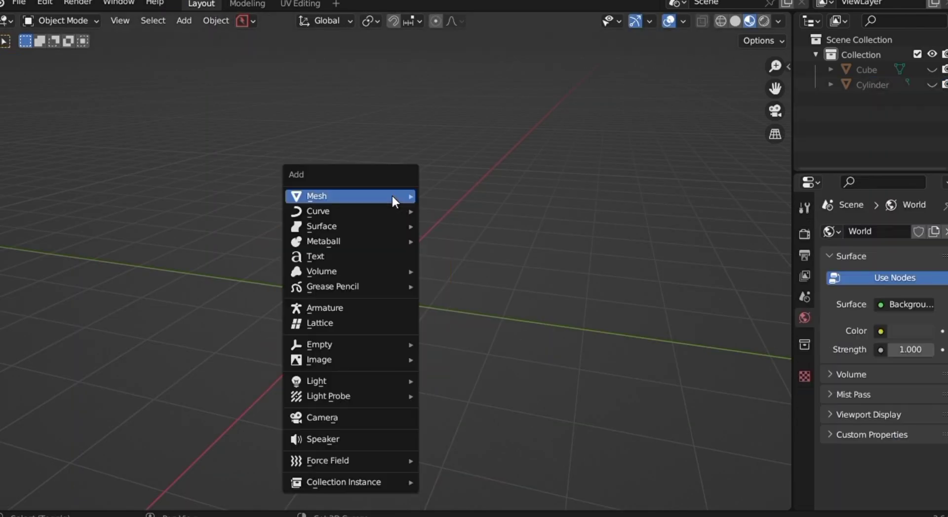
mouse_move(392, 197)
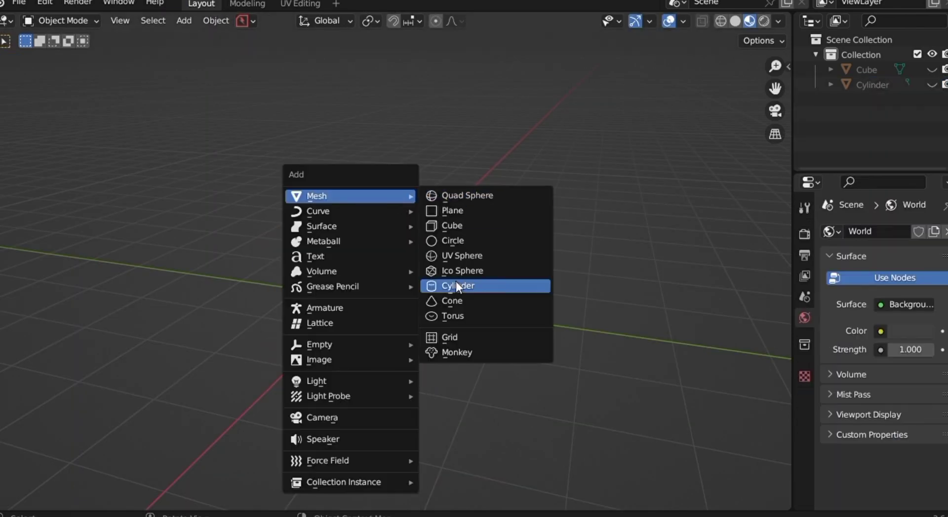
left_click(464, 288)
Shade the cylinder smooth and assign it the existing checker-textured material named Material.
right_click(306, 289)
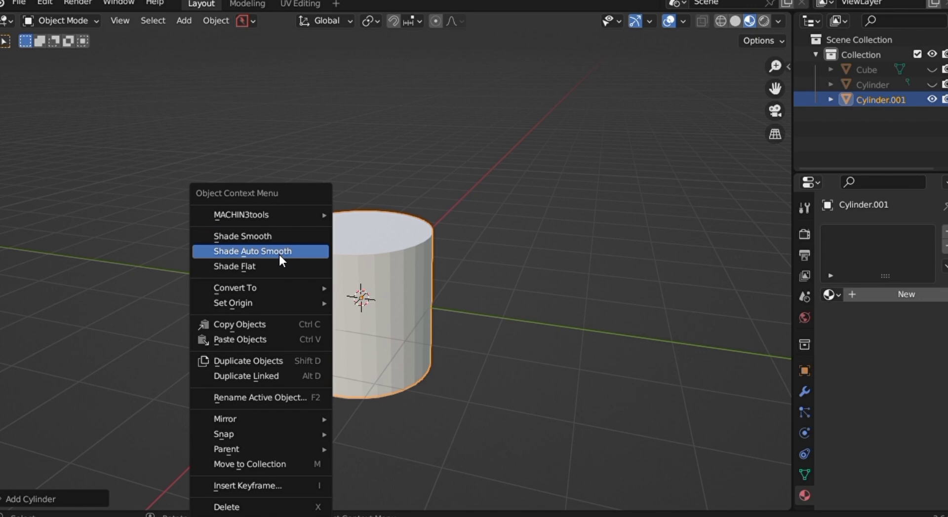
left_click(280, 236)
left_click(832, 295)
left_click(796, 316)
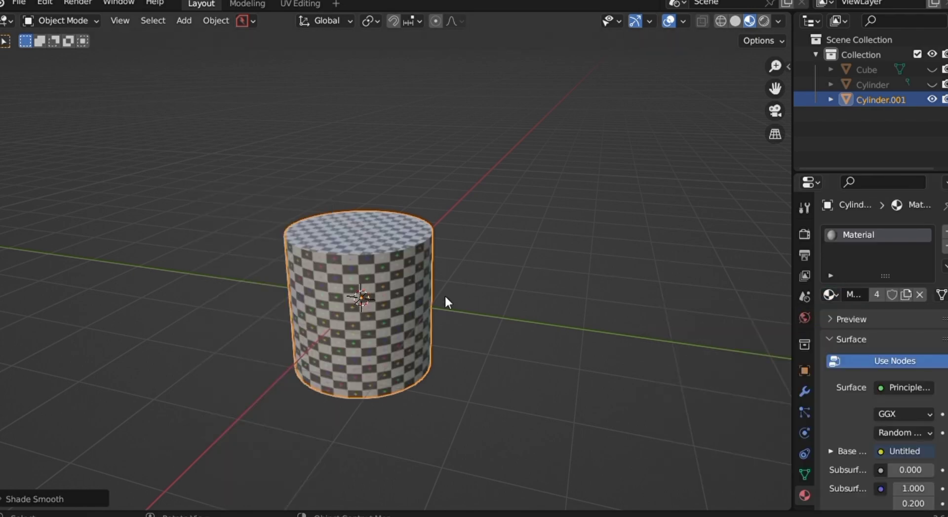
Examine the checker pattern on the cylinder's side and top, and compare it with the default UV layout.
scroll(445, 296, "up", 2)
middle_click_drag(445, 297, 469, 299)
middle_click_drag(433, 228, 451, 259)
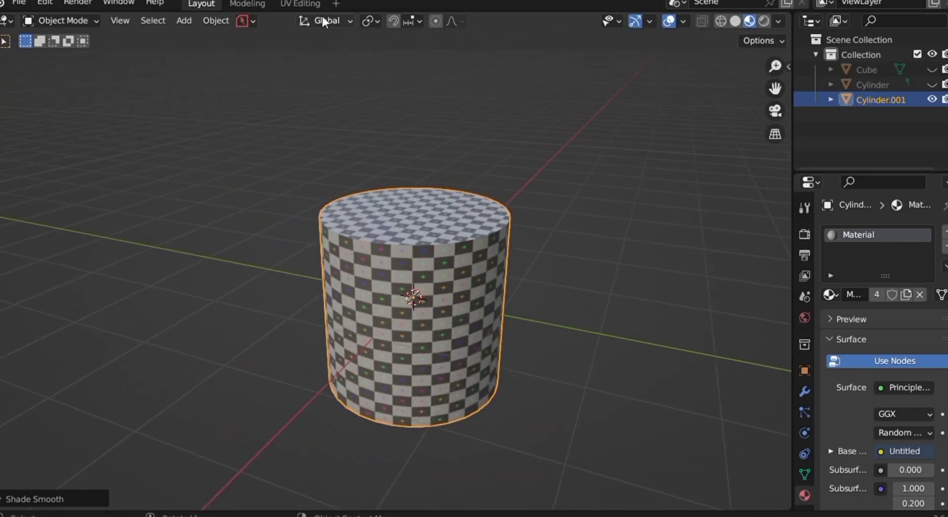
left_click(301, 4)
left_click(330, 363)
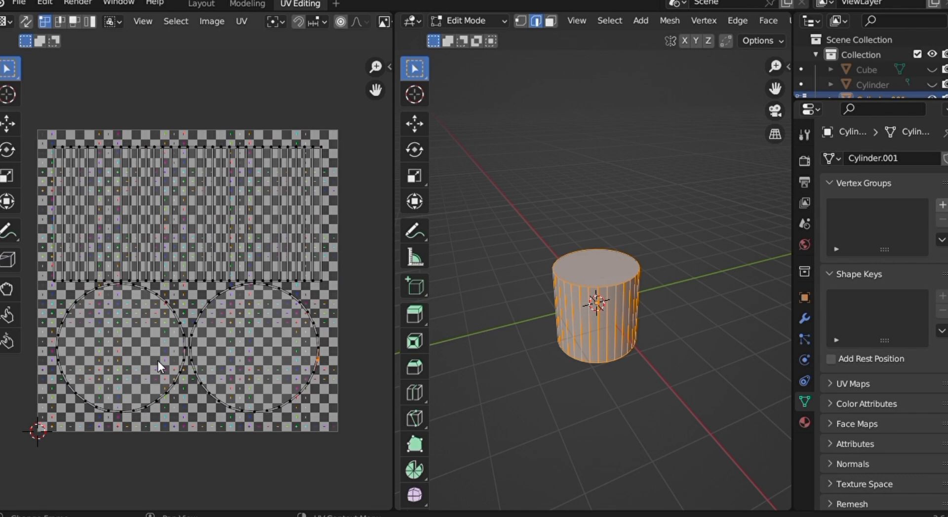
left_click(202, 5)
scroll(449, 350, "up", 5)
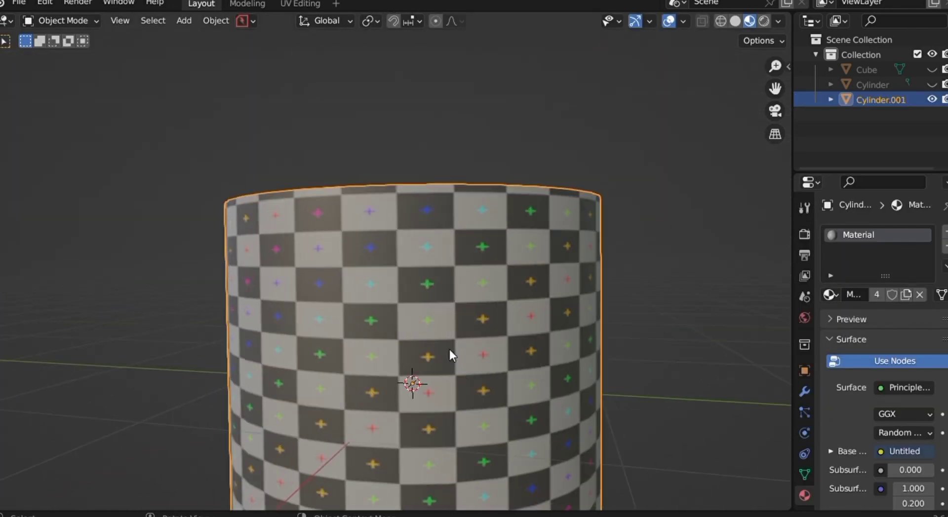
scroll(383, 250, "down", 6)
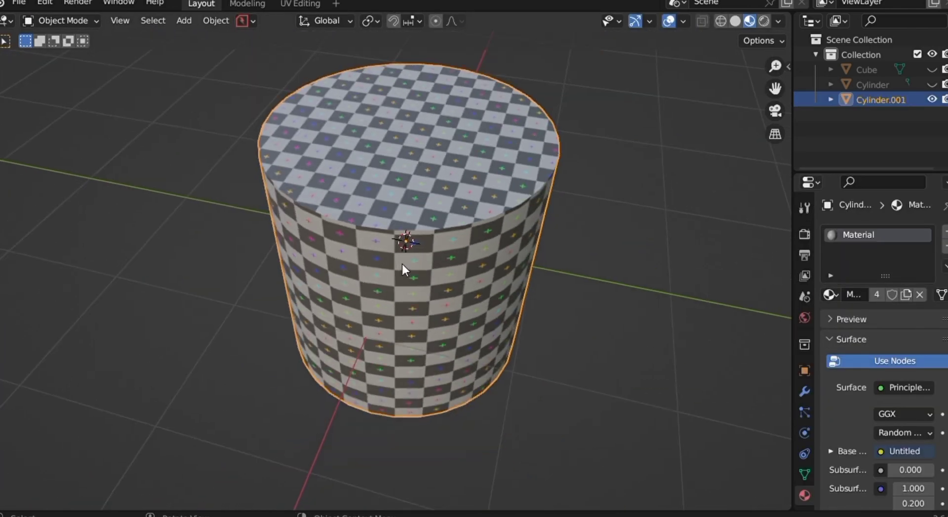
Mark the cylinder's top and bottom rim edge loops as seams and unwrap the whole mesh.
key("Tab")
left_click(444, 294)
key("alt+a")
middle_click_drag(444, 293, 397, 167)
left_click(416, 337, "alt+shift")
right_click(485, 290)
left_click(434, 339)
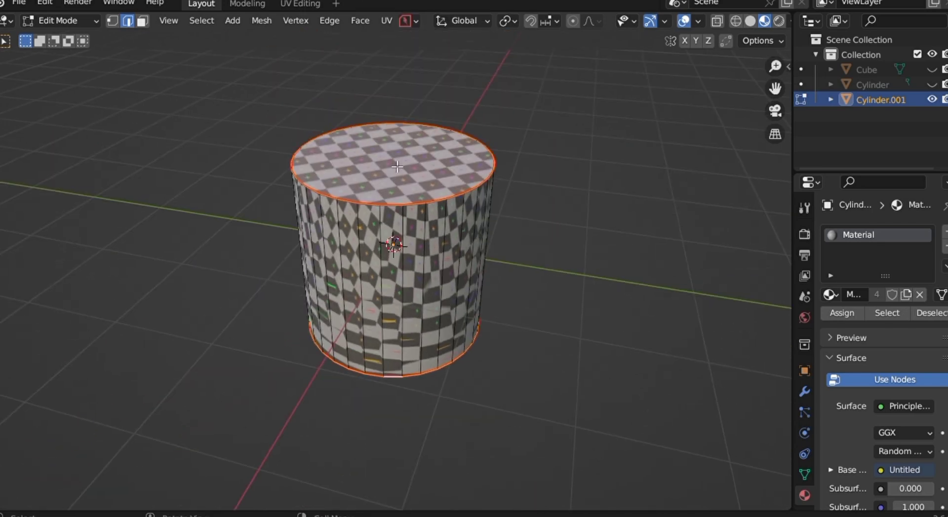
Examine the UV islands made by the two rim seams and the checker pattern on the cylinder's side.
left_click(301, 5)
key("a")
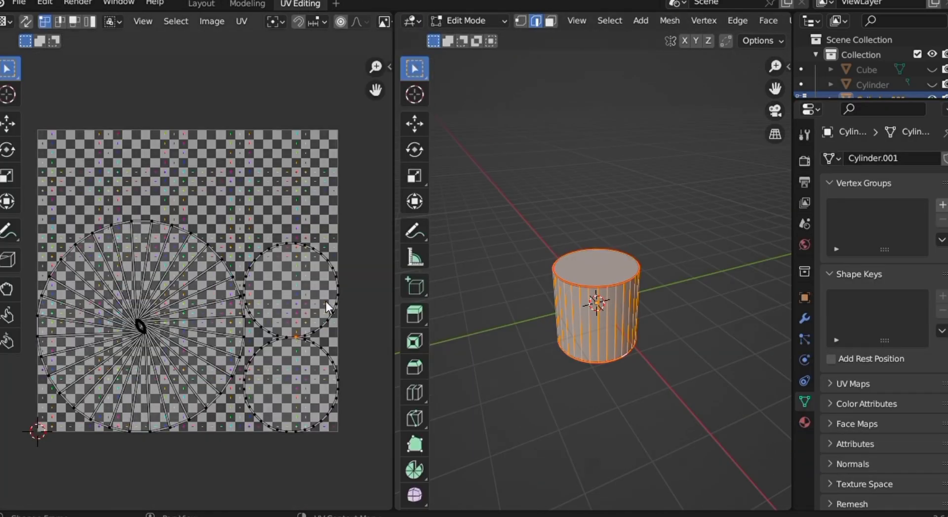
left_click(210, 4)
middle_click_drag(395, 232, 334, 275)
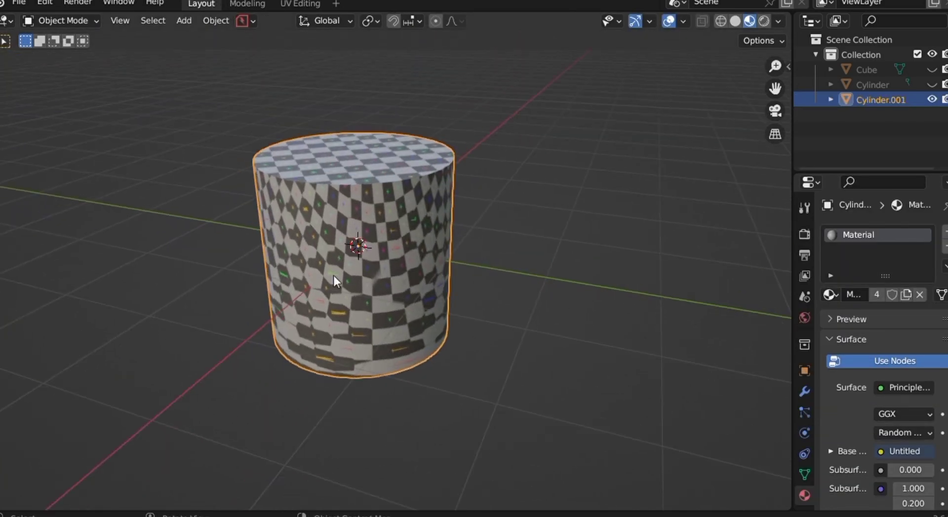
Mark a vertical edge on the cylinder's side as a seam and unwrap the whole mesh again.
key("Tab")
left_click(370, 298)
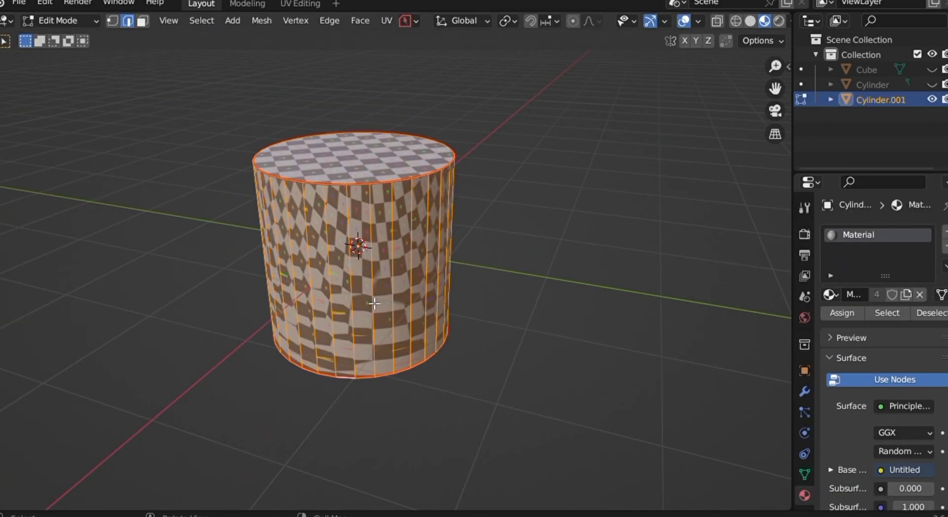
key("ctrl+e")
left_click(277, 313)
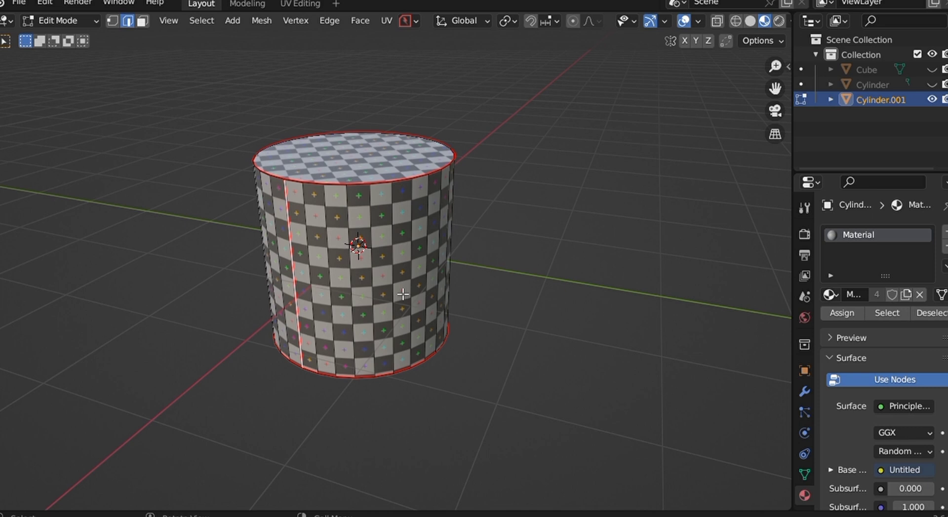
Examine the checker pattern around the cylinder in Object Mode and its new UV layout in the UV Editing workspace.
middle_click_drag(403, 294, 403, 294)
scroll(403, 294, "up", 3)
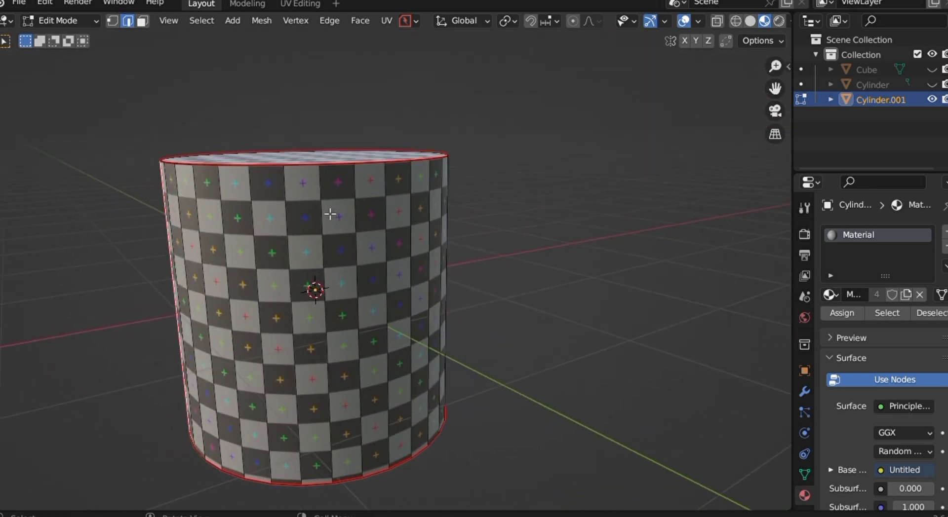
scroll(376, 275, "down", 3)
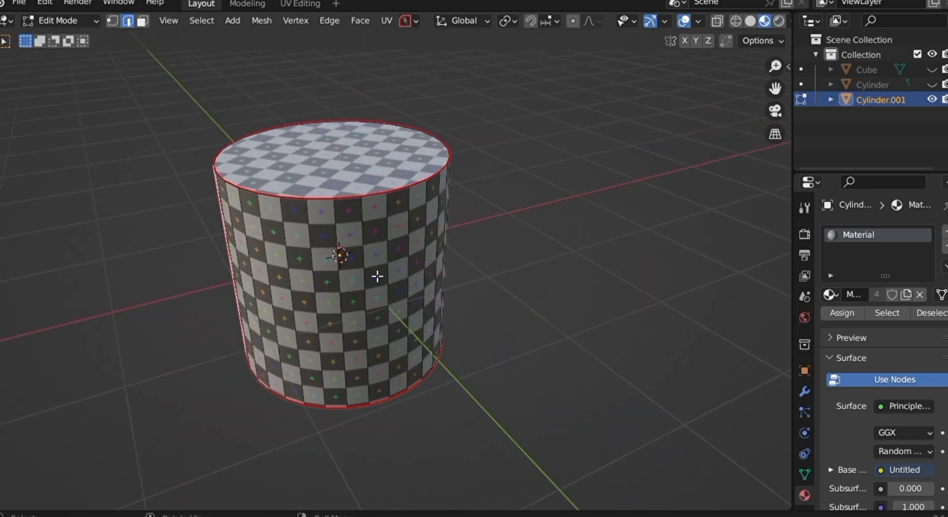
key("Tab")
left_click(375, 211)
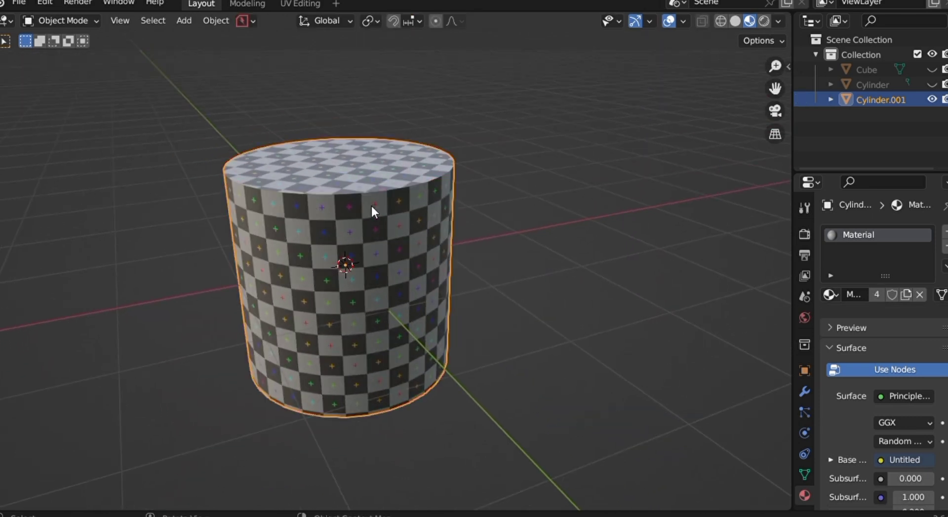
left_click(300, 4)
key("a")
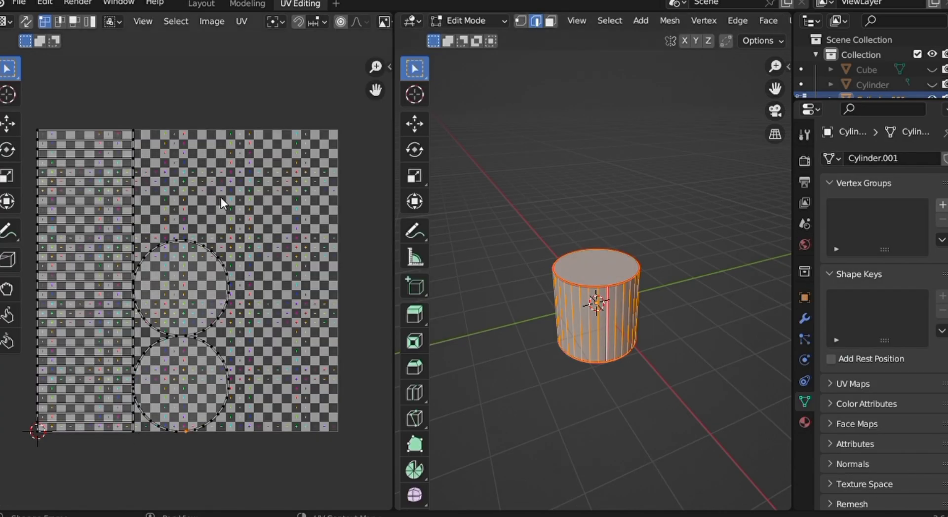
scroll(180, 357, "up", 1)
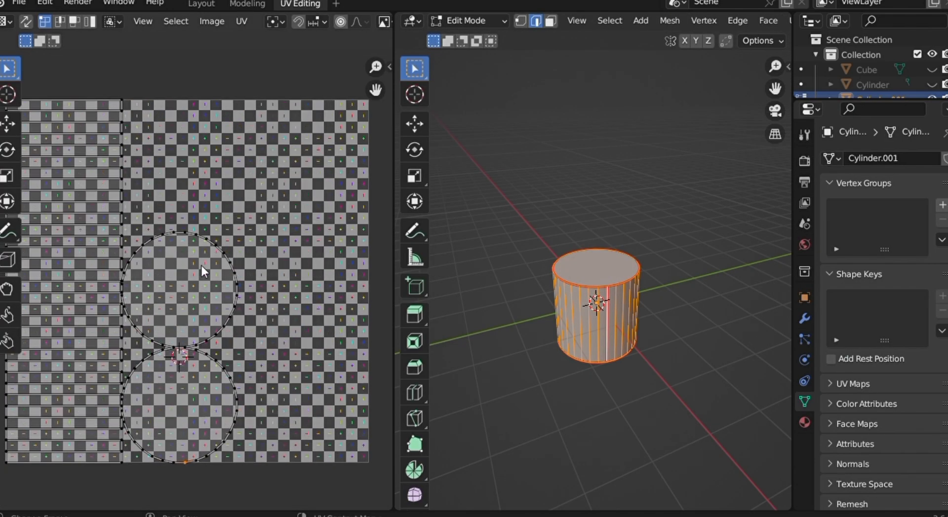
Select the cylinder's top cap face and its bottom cap face in turn to examine the matching UV islands.
left_click(551, 21)
left_click(609, 275)
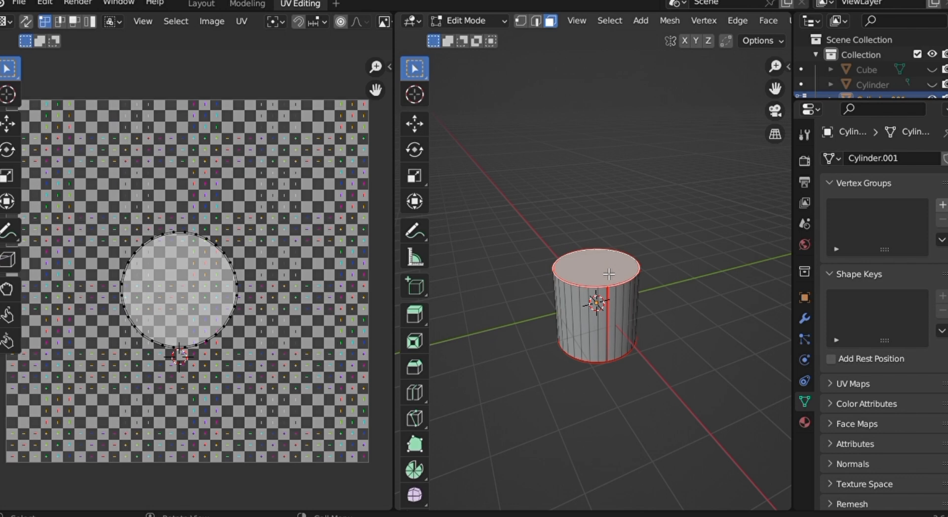
middle_click_drag(628, 367, 609, 376)
left_click(611, 378)
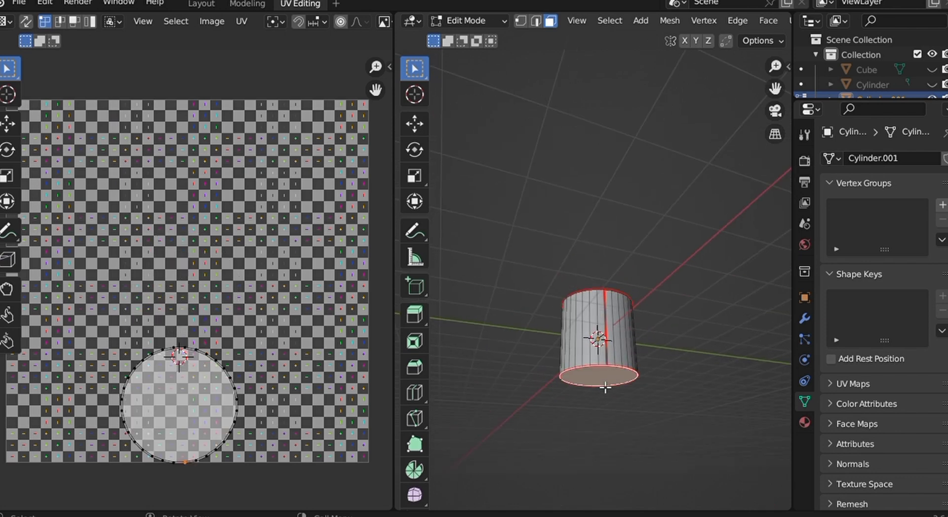
Select the linked side faces bounded by the seams to examine the side's UV island.
left_click(536, 24)
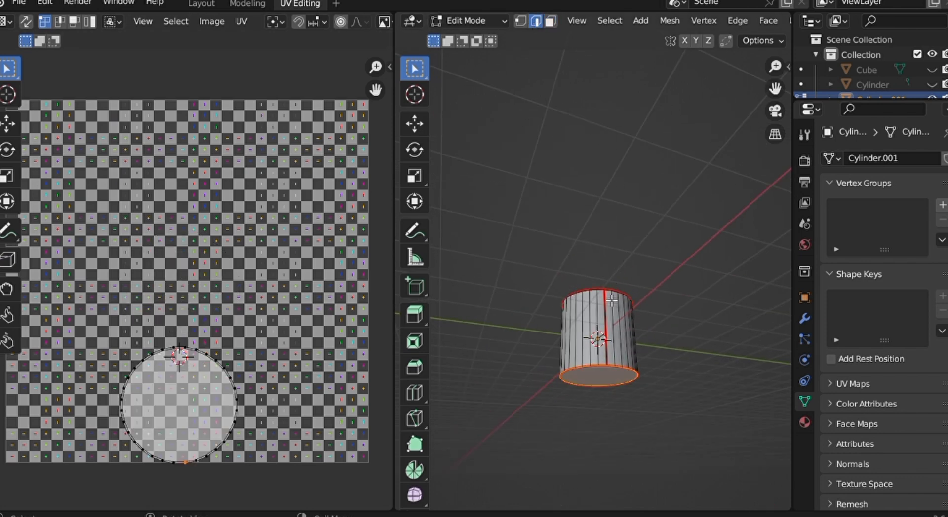
left_click(613, 301)
middle_click_drag(612, 301, 613, 321)
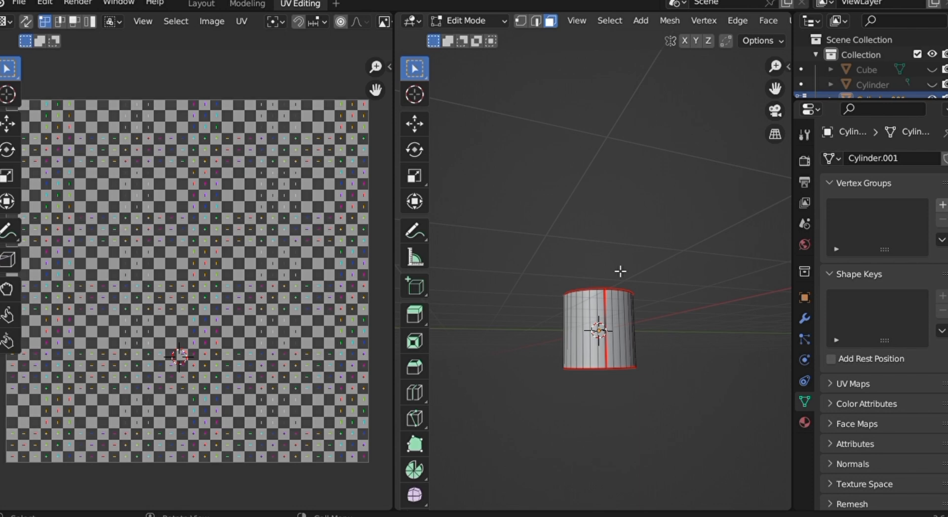
key("l")
middle_click_drag(584, 344, 552, 339)
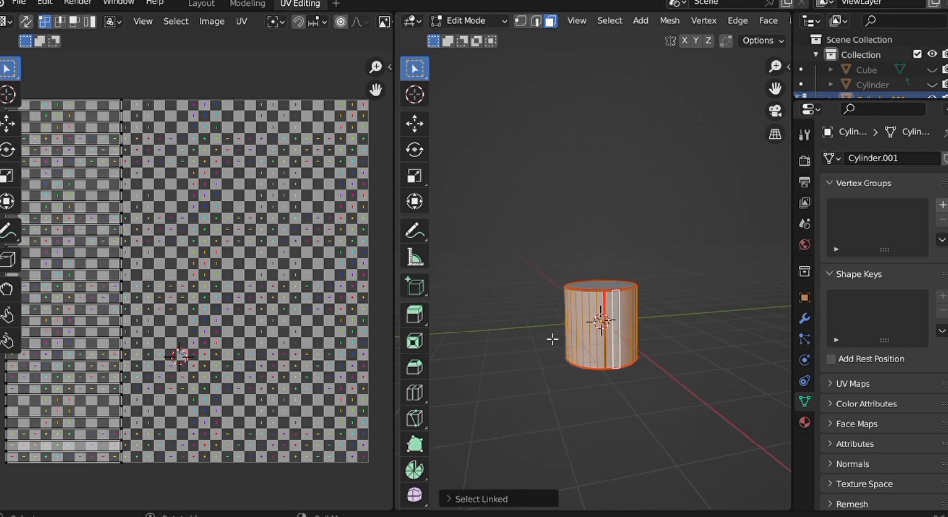
Return the cylinder to Object Mode and switch to the Layout workspace.
key("ctrl+Tab")
left_click(605, 218)
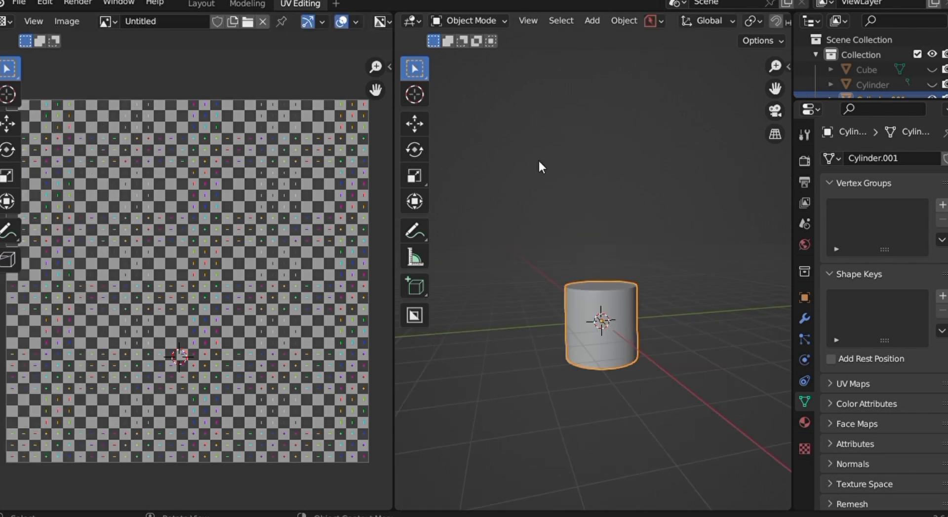
left_click(201, 6)
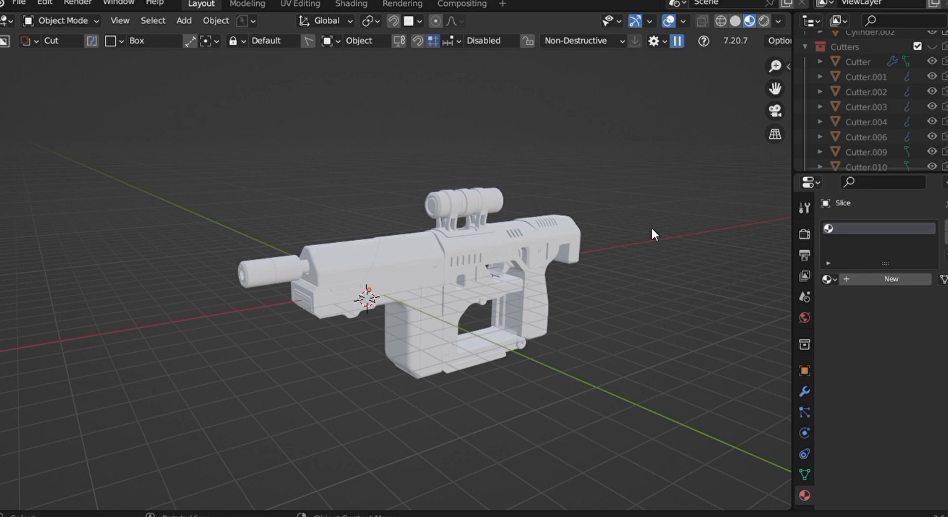
Examine the untextured gun model up close in the Layout workspace.
mouse_move(620, 208)
middle_mouse_down("shift")
mouse_move(601, 200)
mouse_move(635, 212)
middle_mouse_up("shift")
scroll(402, 278, "up", 2)
scroll(402, 278, "up", 1)
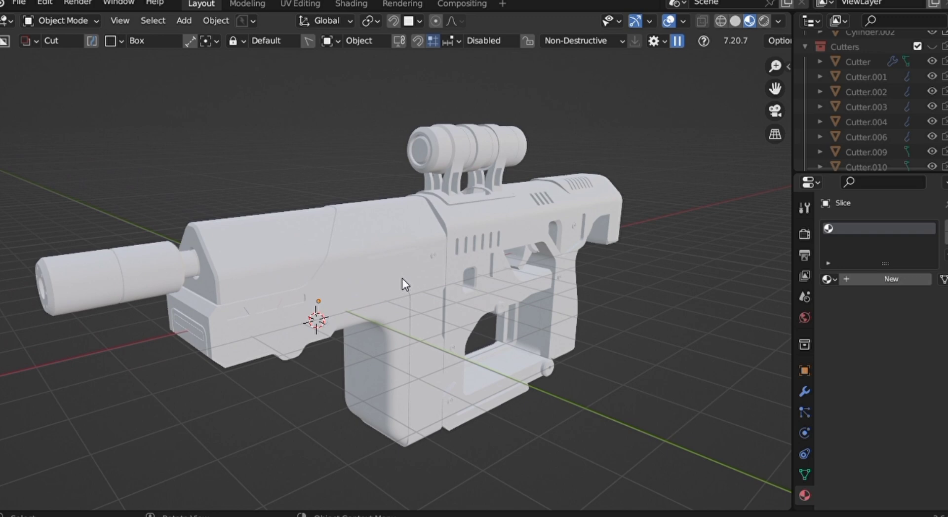
mouse_move(402, 278)
middle_mouse_down()
mouse_move(446, 278)
mouse_move(402, 279)
middle_mouse_up()
scroll(402, 279, "down", 2)
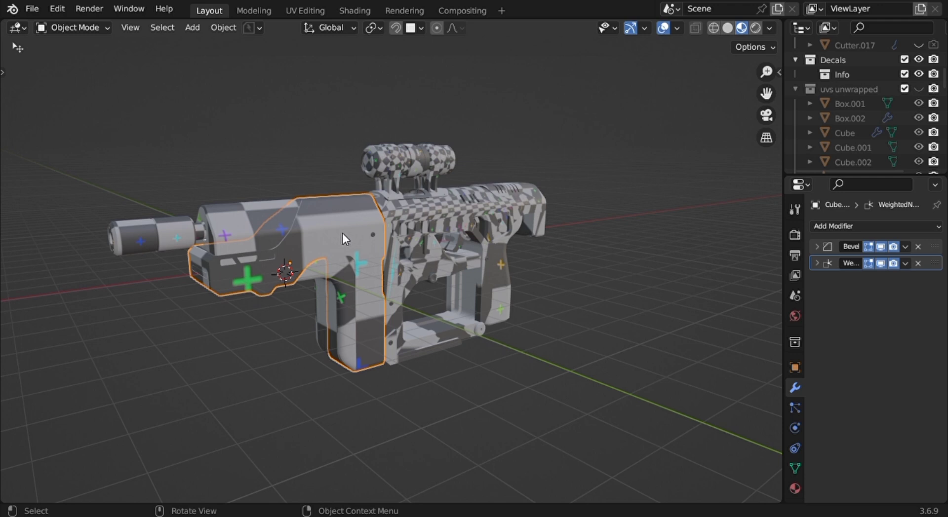
Isolate the cylindrical suppressor at the gun's muzzle in local view and open its mesh in the UV Editing workspace.
left_click(148, 253)
key("KP_Divide")
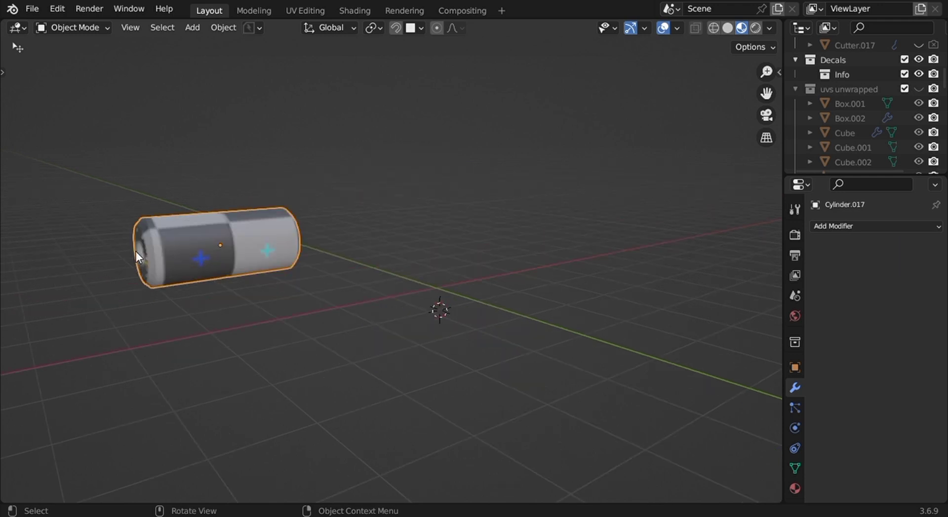
left_click(318, 10)
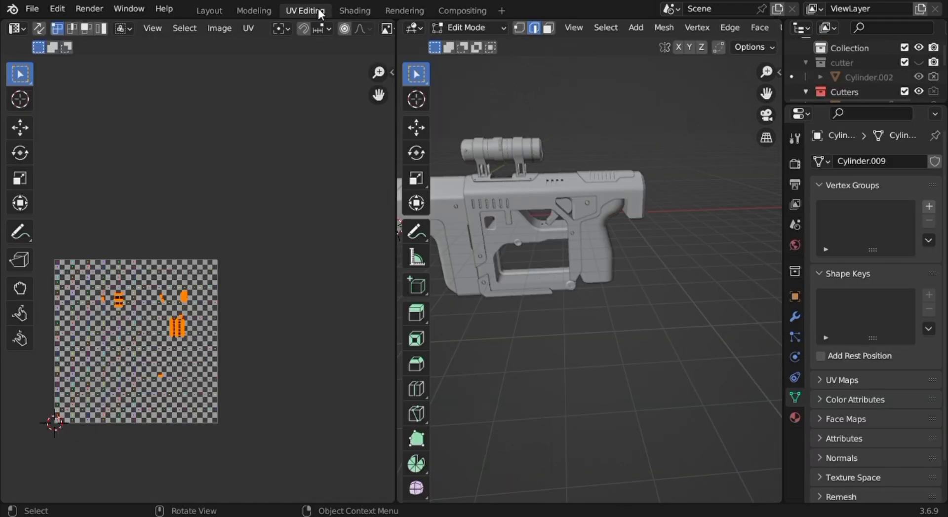
middle_click_drag(598, 220, 705, 224)
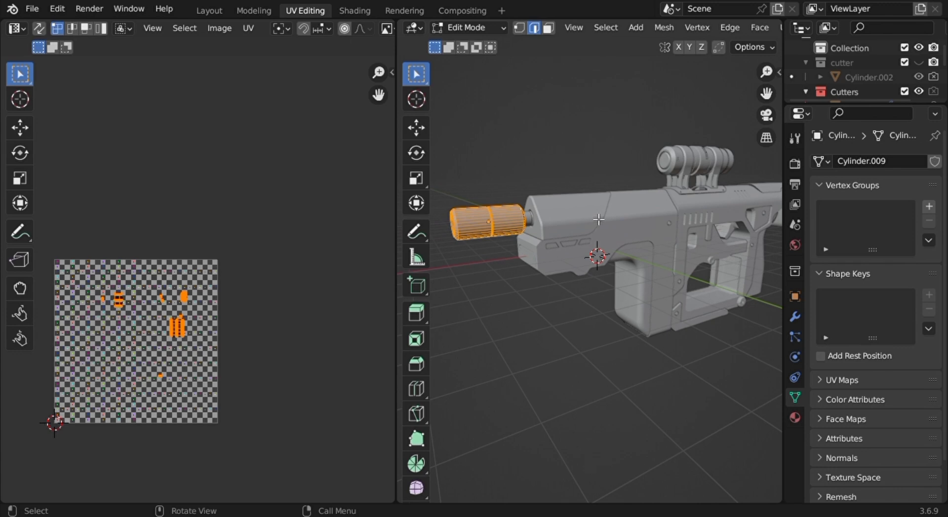
Unwrap the suppressor mesh with Smart UV Project using an island margin of 0.01.
key("u")
left_click(566, 235)
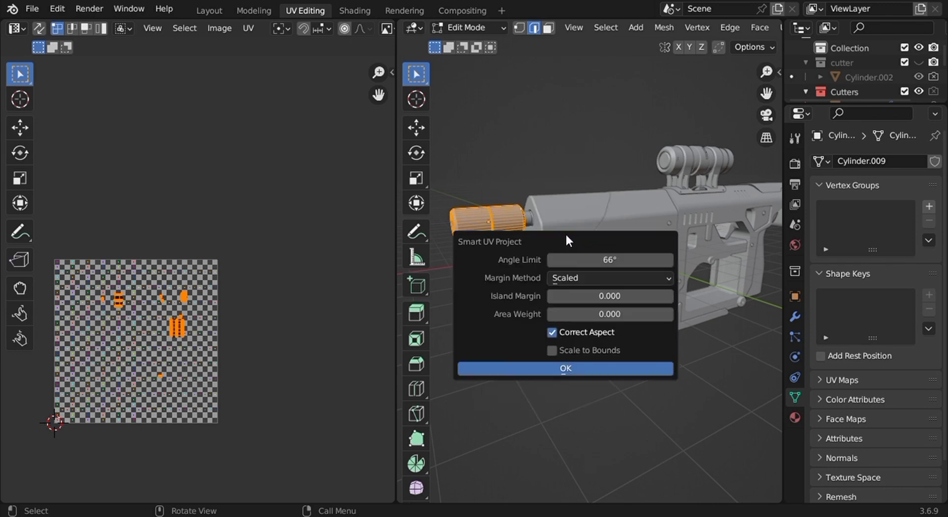
left_click(629, 296)
type("0.0")
key("Return")
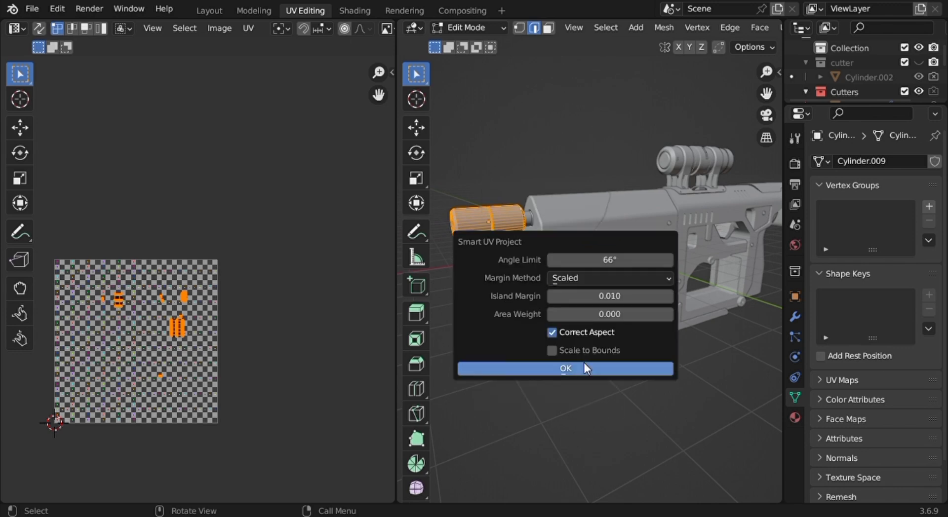
left_click(588, 368)
Examine the suppressor's UV islands, and its checker pattern along the side, end face and bore in the Layout workspace.
scroll(220, 291, "up", 4)
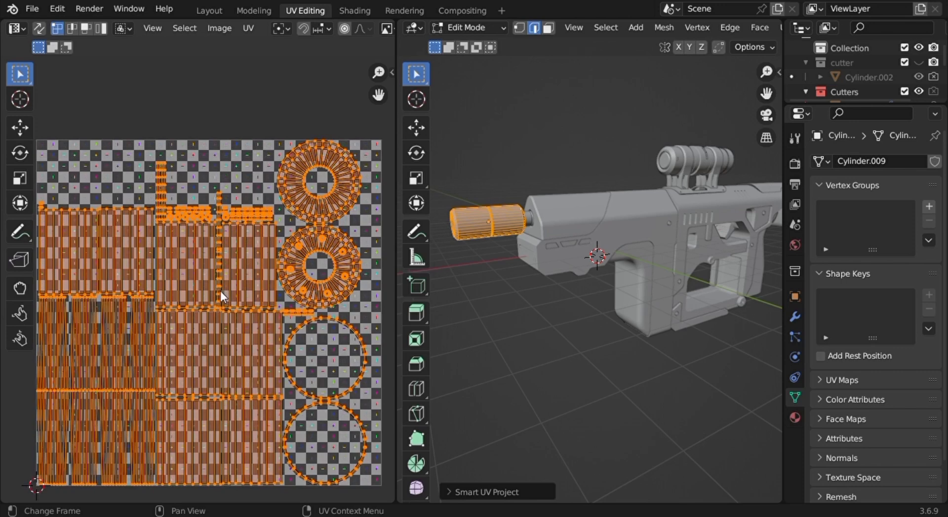
scroll(178, 360, "down", 1)
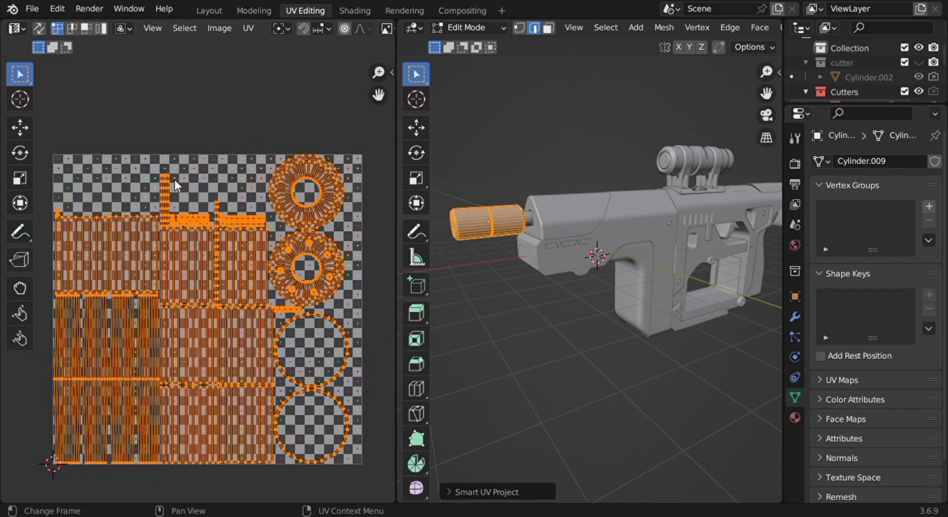
left_click(208, 11)
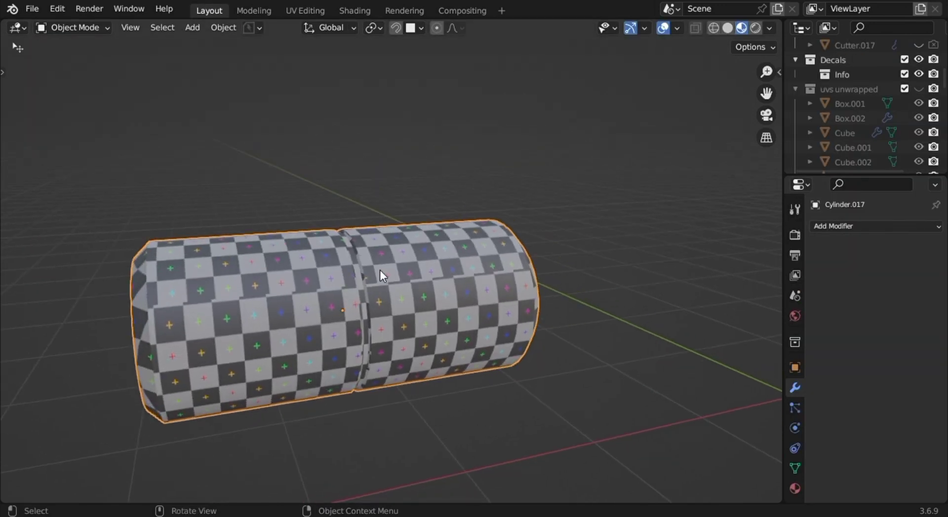
scroll(275, 344, "up", 3)
middle_click_drag(272, 339, 331, 340)
middle_click_drag(272, 340, 390, 302, "shift")
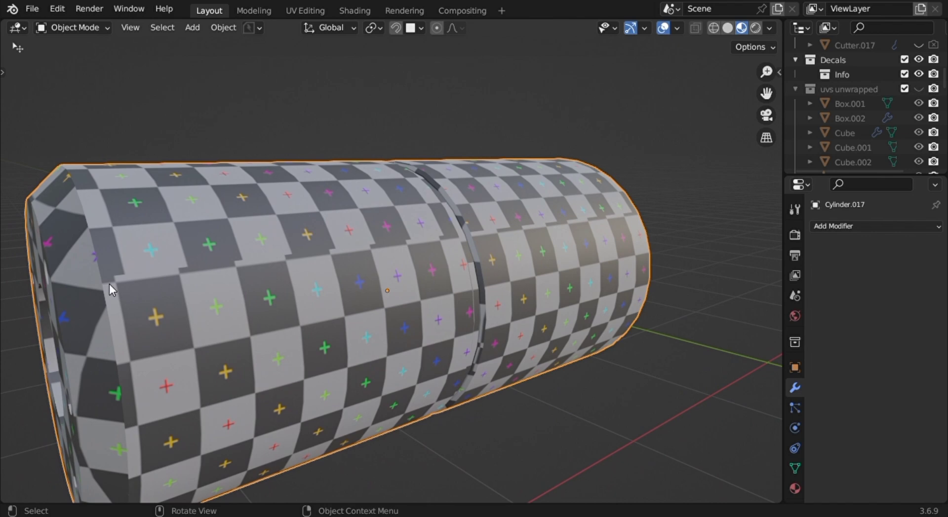
middle_click_drag(363, 253, 252, 334)
middle_click_drag(200, 326, 519, 355, "shift")
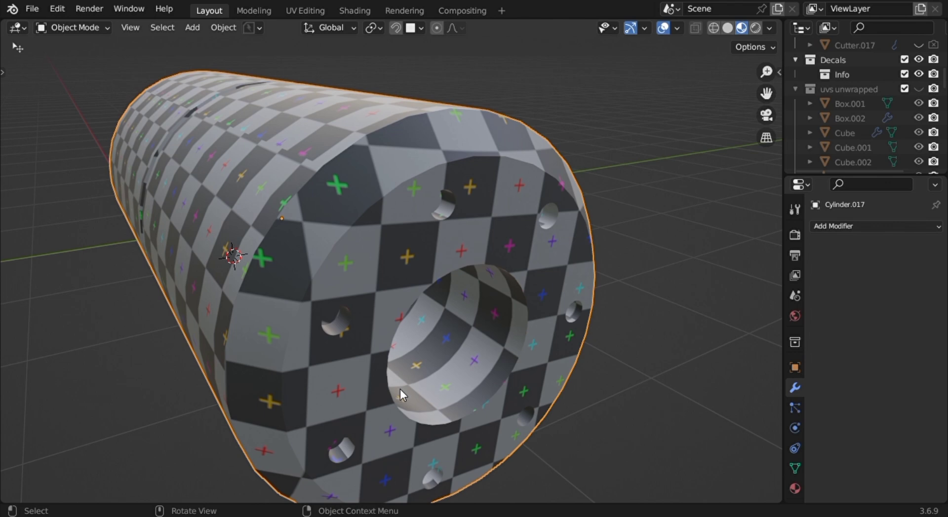
middle_click_drag(417, 366, 399, 362)
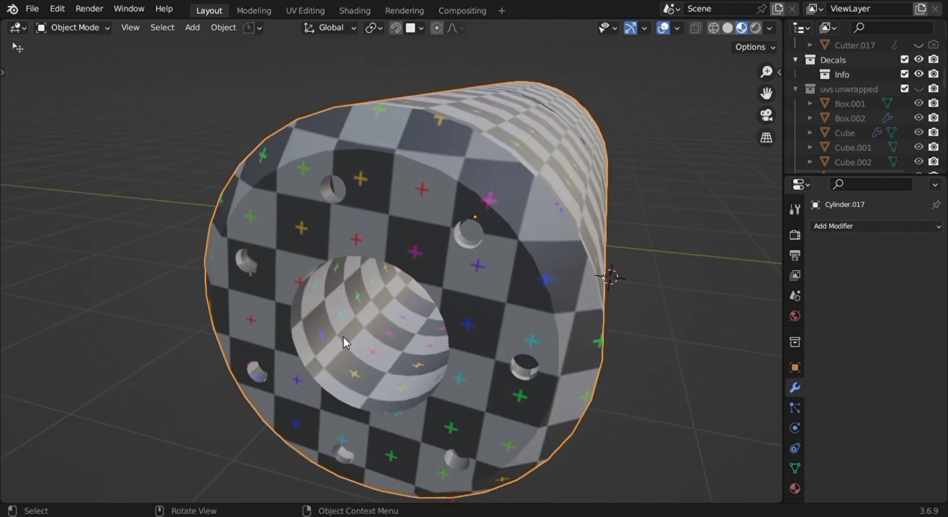
middle_click_drag(343, 337, 407, 362)
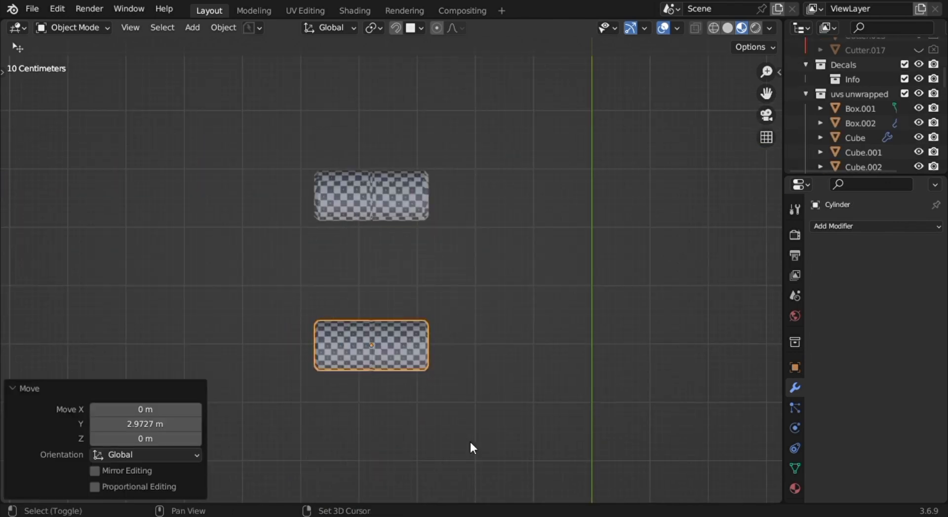
Compare the checker patterns of the smart-projected and custom-unwrapped suppressors from above, selecting each one in turn.
scroll(470, 442, "up", 4)
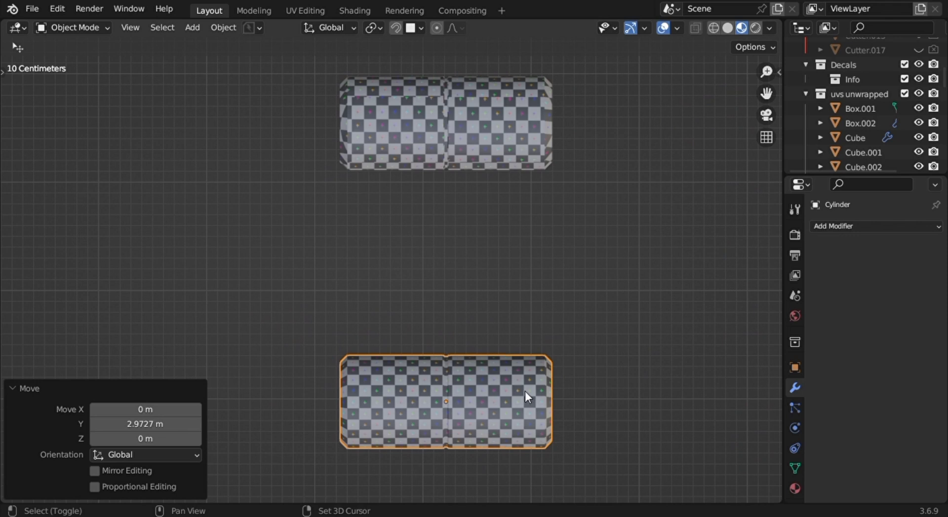
left_click(650, 351)
middle_click_drag(670, 342, 638, 350, "shift")
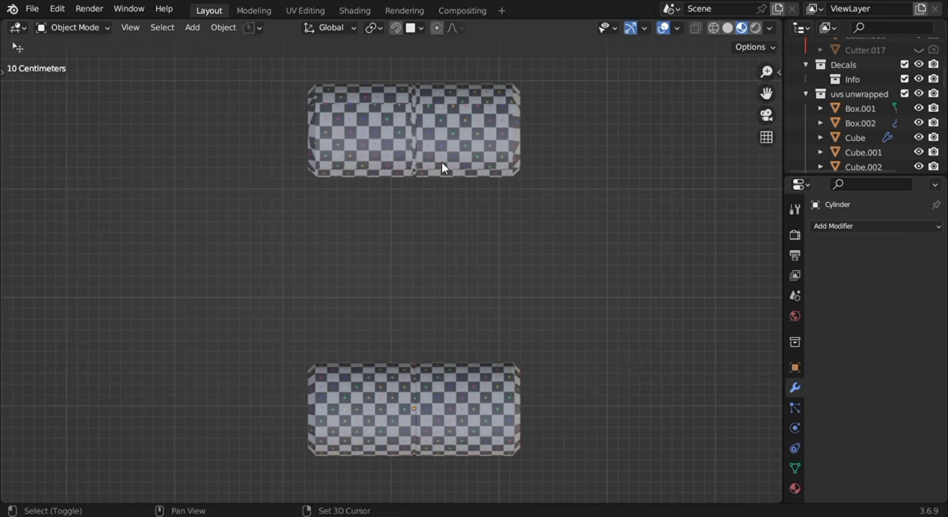
scroll(443, 163, "right", 3, "ctrl")
left_click(244, 134)
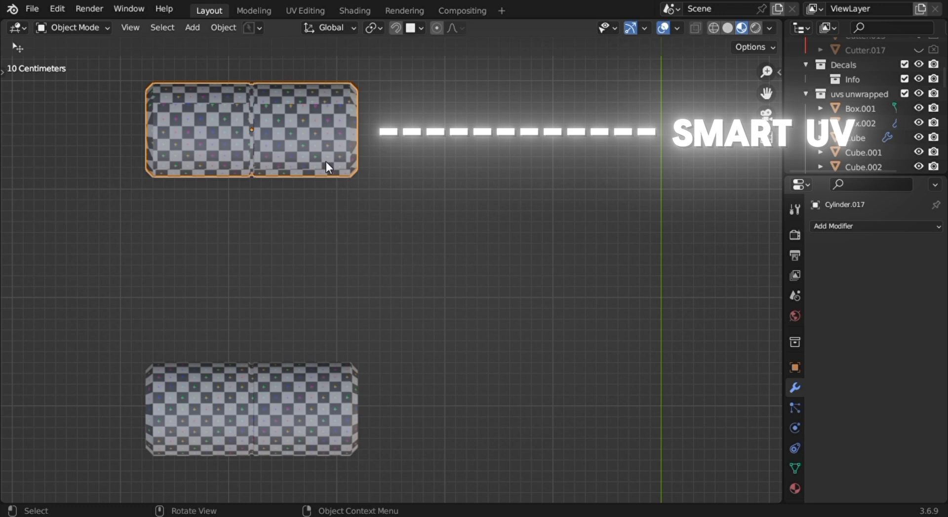
left_click(264, 407)
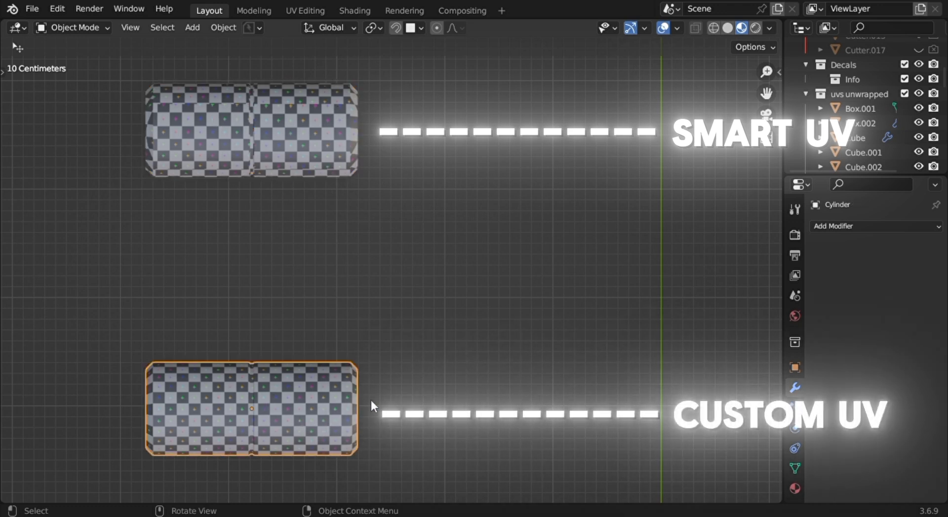
Examine the custom-unwrapped suppressor's checker pattern around its end face, side and central groove beside the smart-projected copy.
middle_click_drag(261, 428, 301, 345)
middle_click_drag(241, 398, 295, 352, "shift")
scroll(241, 399, "up", 1)
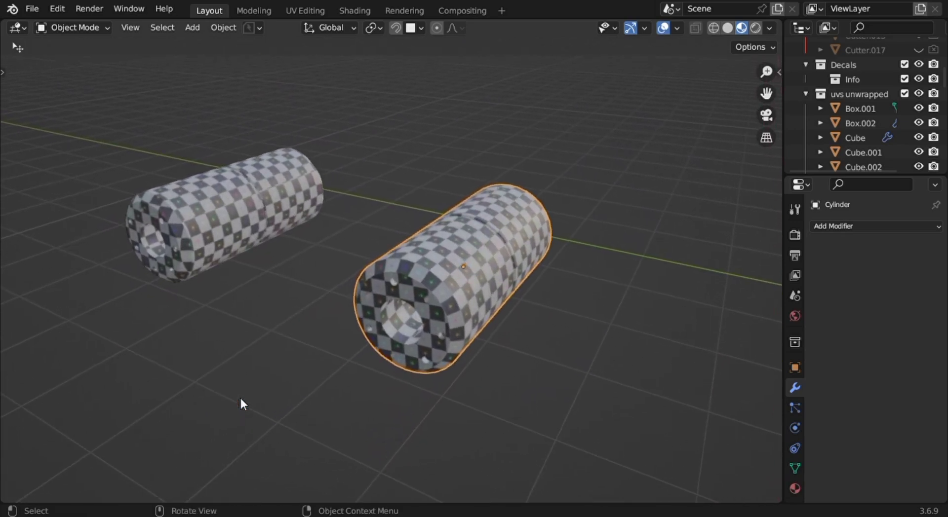
middle_click_drag(240, 399, 240, 399)
middle_click_drag(554, 218, 276, 336)
scroll(387, 349, "up", 4)
middle_click_drag(443, 285, 418, 286)
scroll(442, 285, "up", 1)
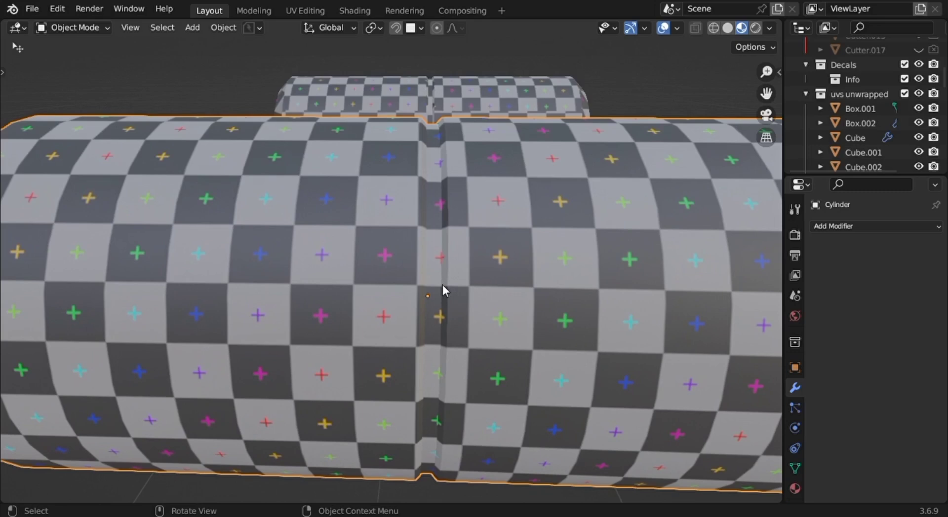
scroll(443, 291, "up", 1)
scroll(443, 351, "down", 4)
mouse_move(443, 351)
middle_mouse_down()
mouse_move(563, 353)
mouse_move(443, 352)
middle_mouse_up()
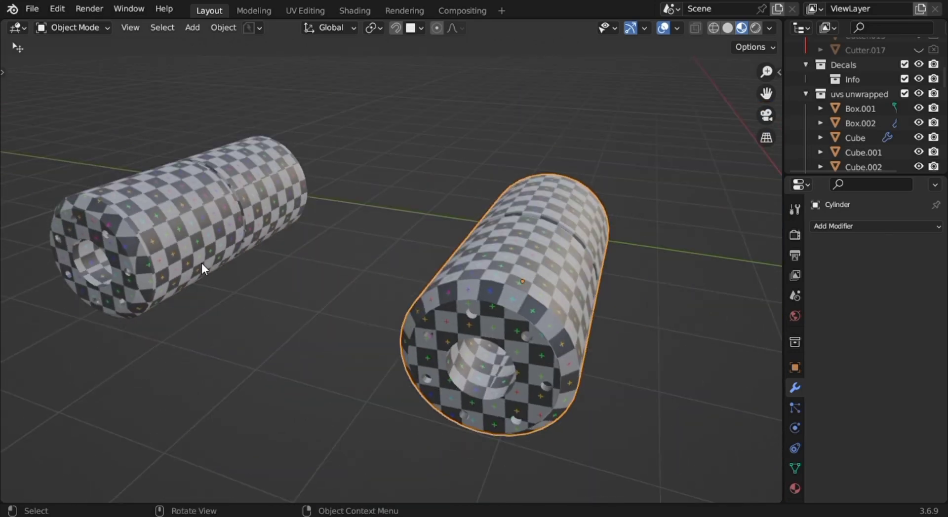
Hide the "uvs unwrapped" collection and open the gun's front body in the UV Editing workspace.
left_click(919, 93)
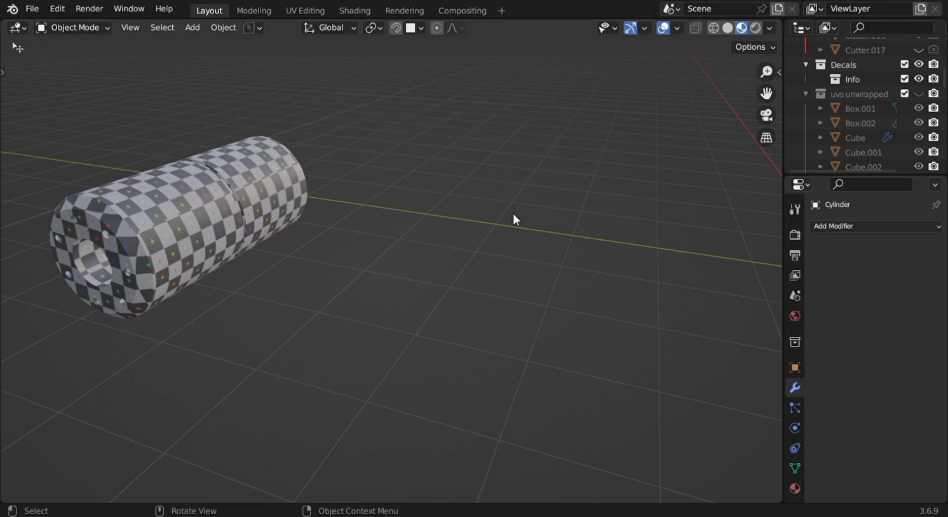
middle_click_drag(459, 256, 460, 256)
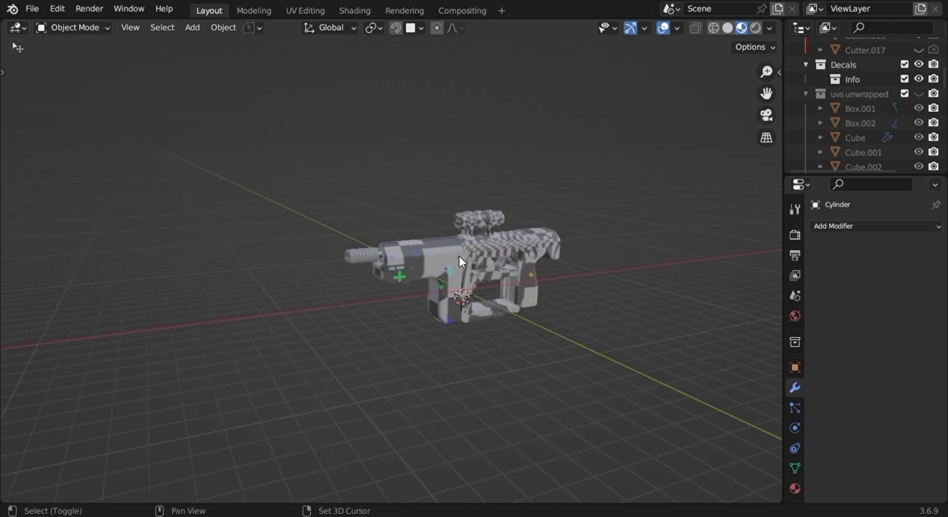
left_click(422, 271)
scroll(472, 251, "up", 3)
left_click(305, 10)
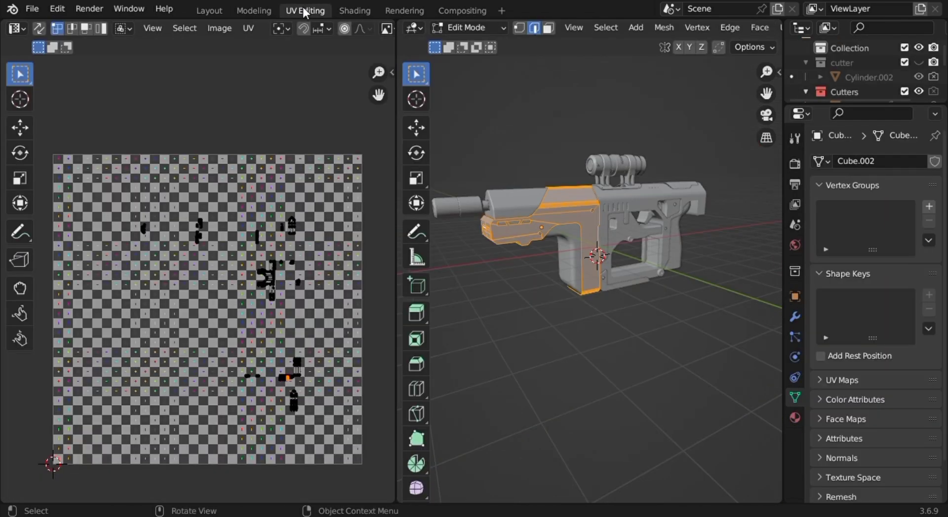
Unwrap the gun's front body mesh with Smart UV Project.
key("u")
left_click(506, 226)
key("Return")
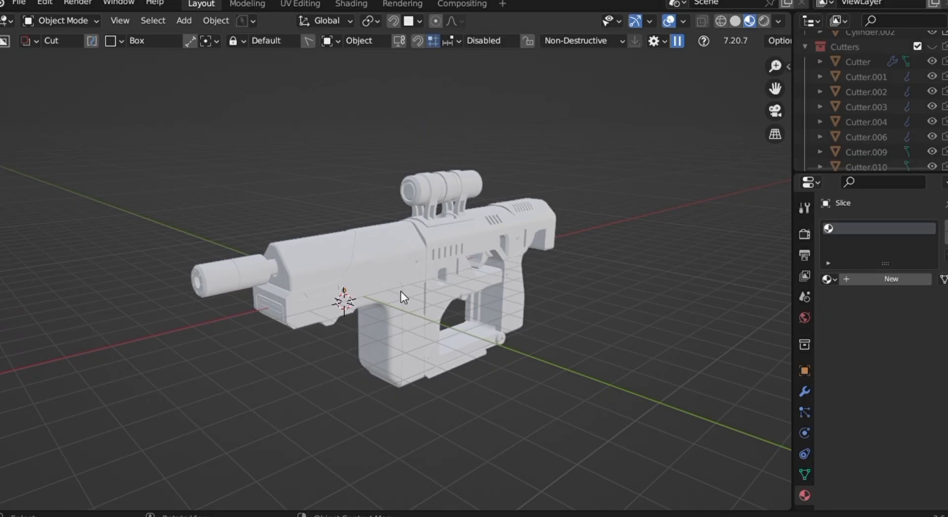
Create a new material for the suppressor in the Shading workspace.
left_click(353, 4)
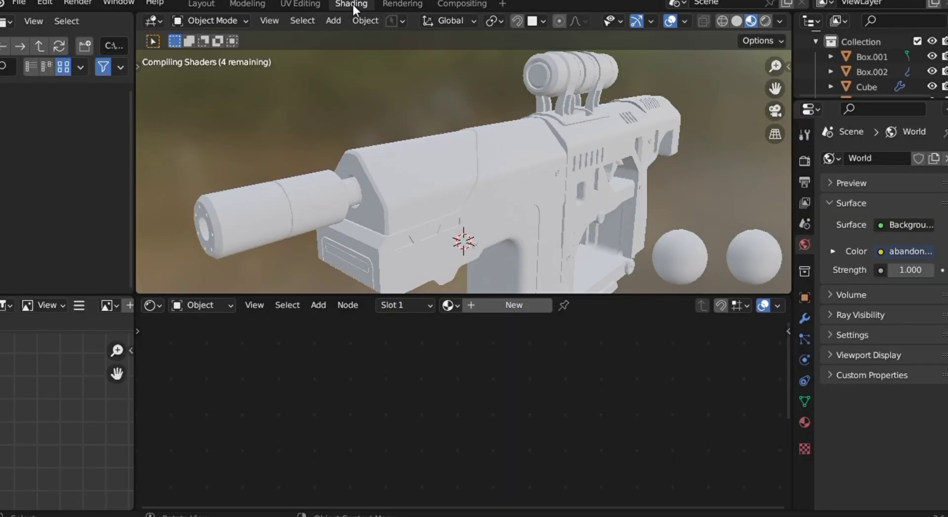
left_click(427, 167)
left_click(518, 151)
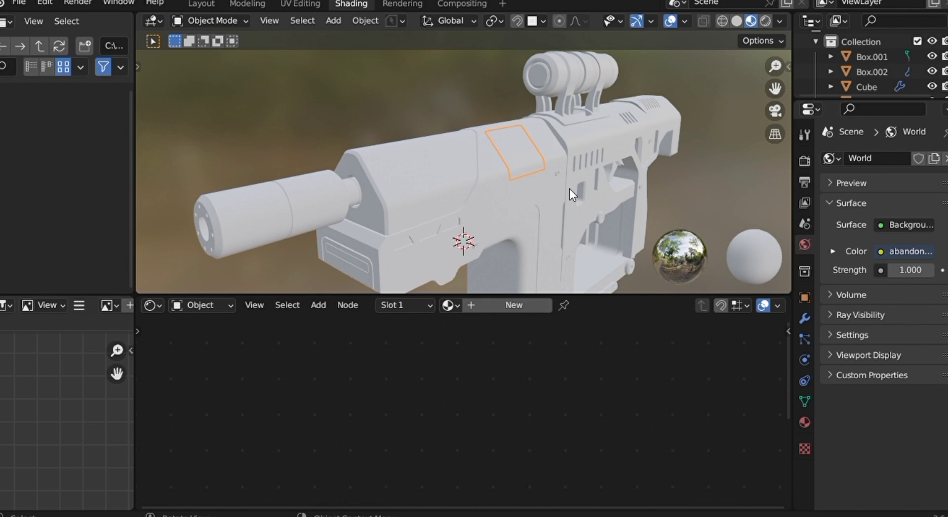
left_click(561, 182)
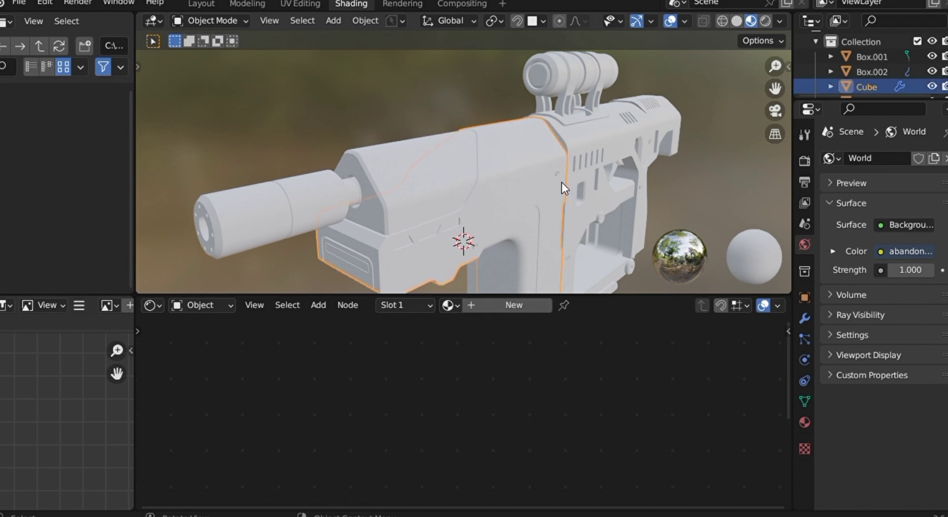
left_click(241, 214)
left_click(524, 305)
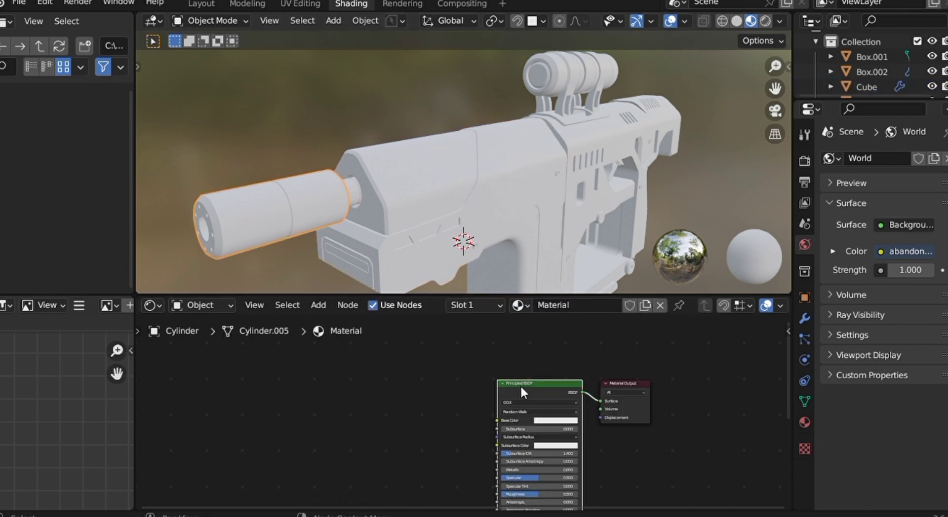
Add an Image Texture node before the Principled BSDF and connect its Color output to Base Color.
key("F3")
type("ima")
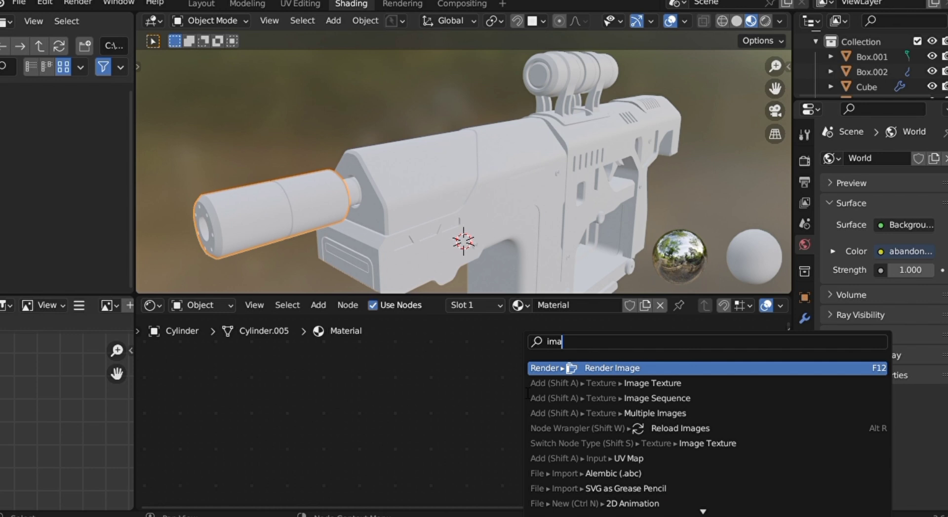
left_click(568, 383)
left_click(447, 376)
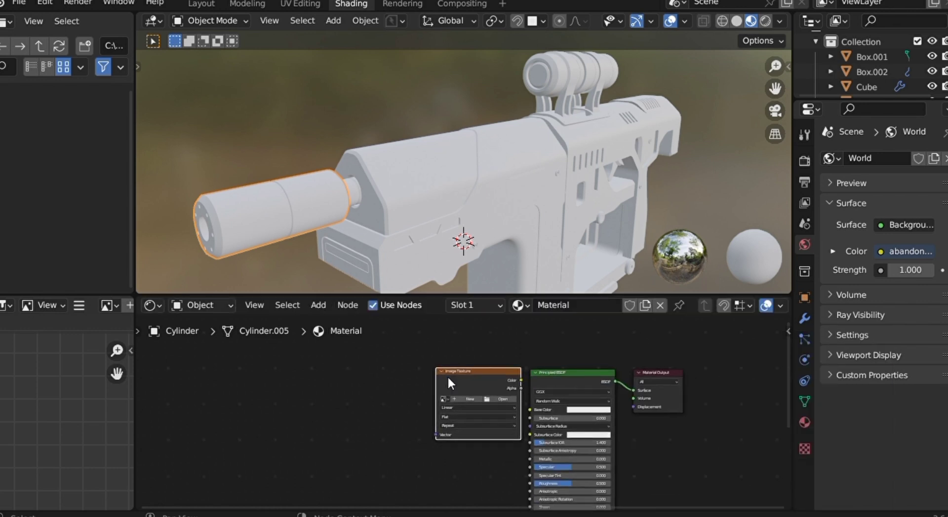
left_click_drag(414, 382, 456, 417)
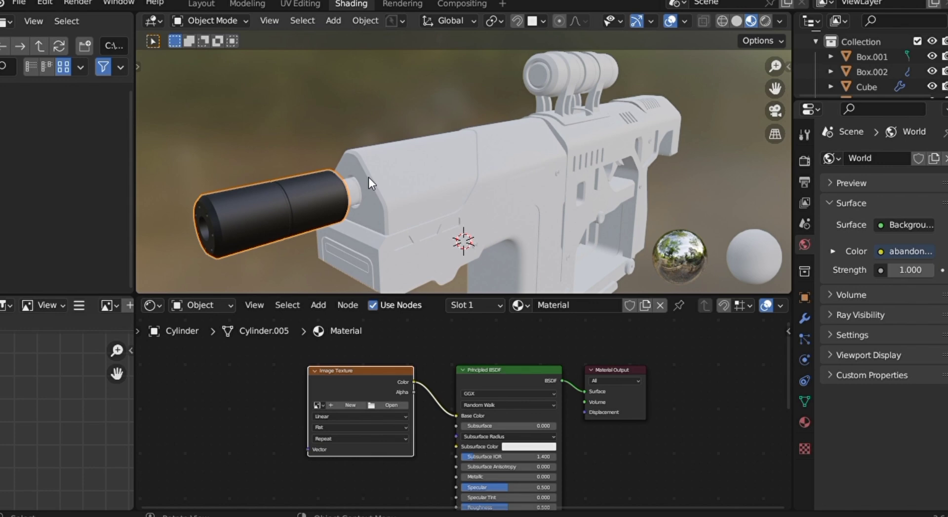
Generate a 1024 × 1024 px UV Grid image in the Image Texture node of the suppressor's material.
middle_click_drag(368, 177, 208, 216)
scroll(357, 420, "up", 3)
left_click(350, 391)
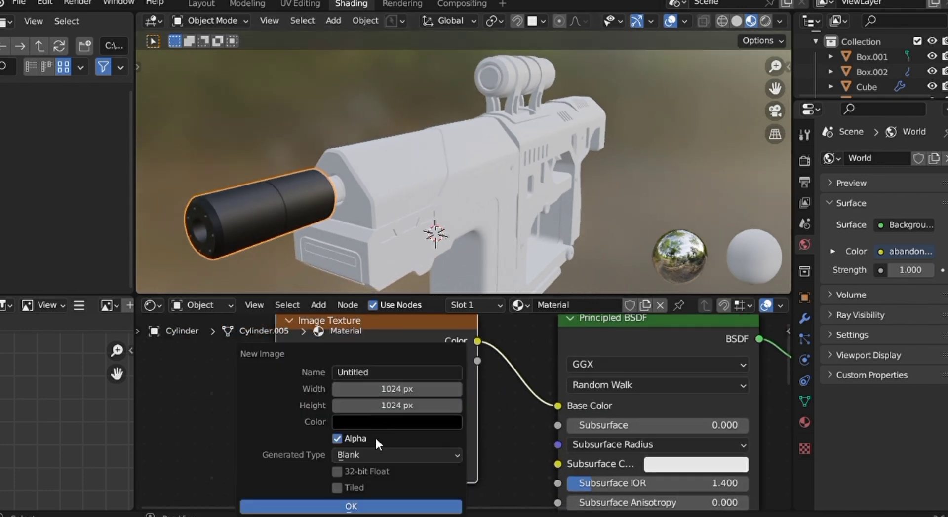
left_click(375, 453)
left_click(372, 420)
left_click(406, 508)
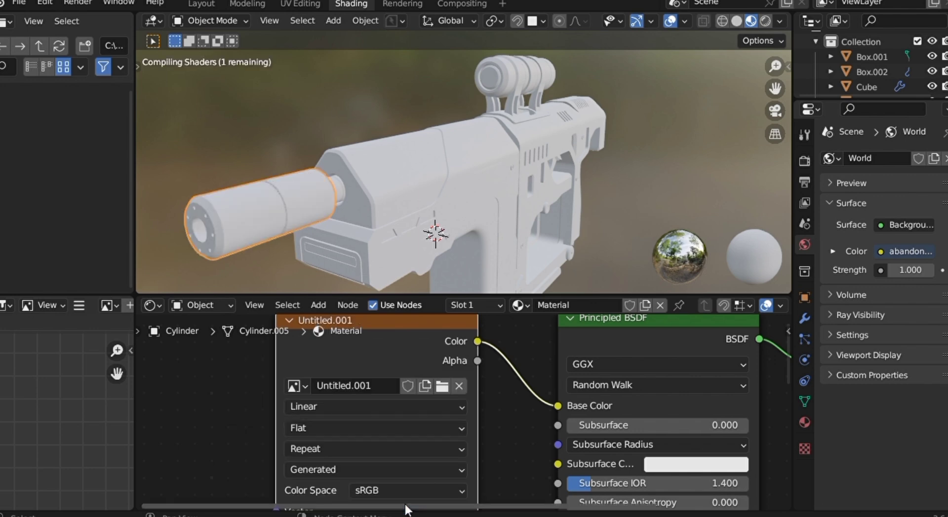
mouse_move(274, 234)
middle_mouse_down()
mouse_move(288, 234)
mouse_move(261, 234)
middle_mouse_up()
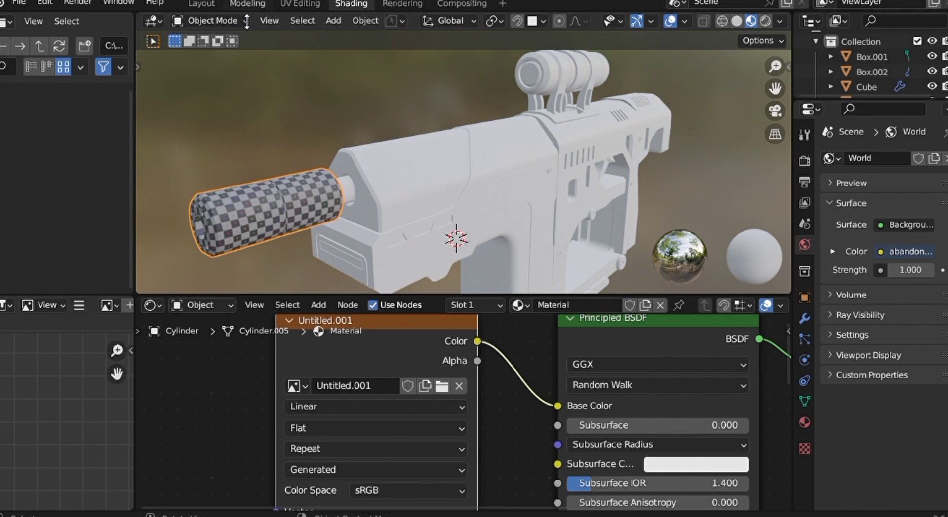
Clear the seams from all edges of every gun part in the Layout workspace, keeping the suppressor as the active object.
left_click(210, 3)
left_click(424, 253, "shift")
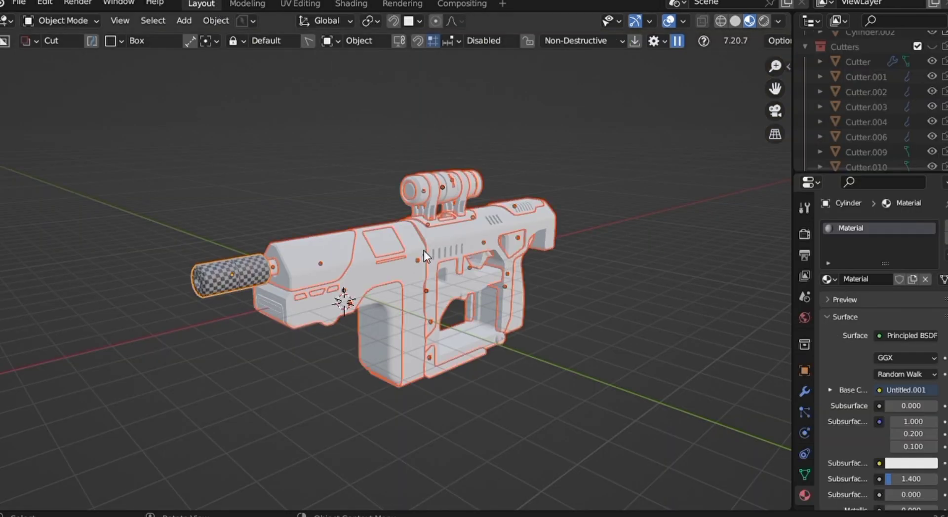
key("Tab")
left_click(417, 334)
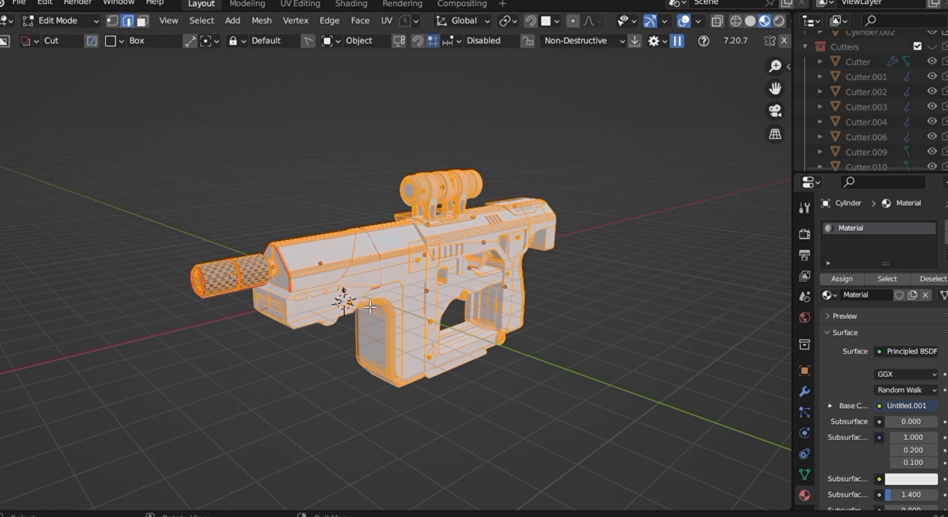
key("u")
key("Escape")
right_click(392, 305)
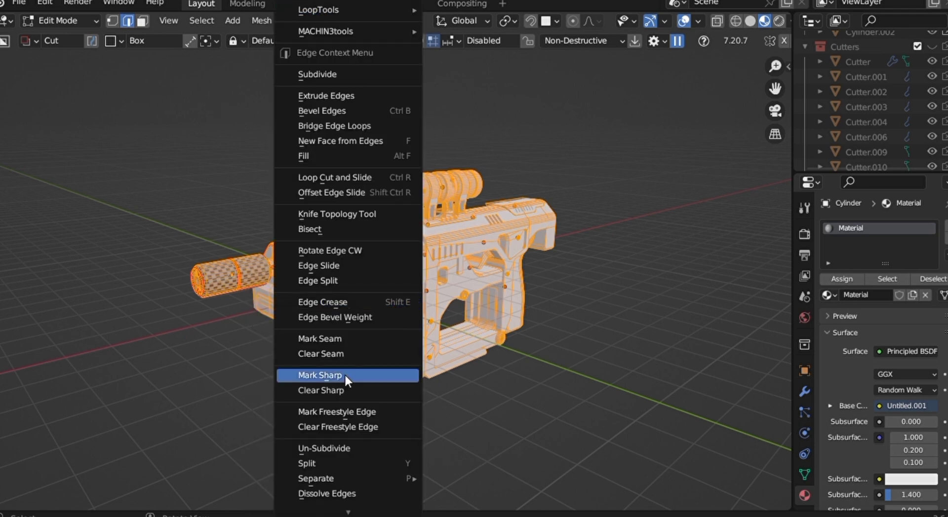
left_click(334, 357)
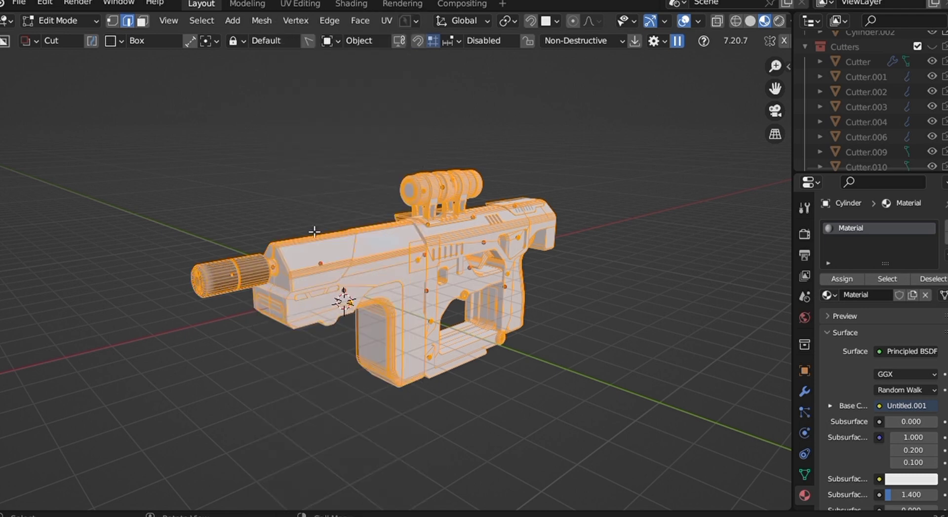
key("Tab")
left_click(366, 171)
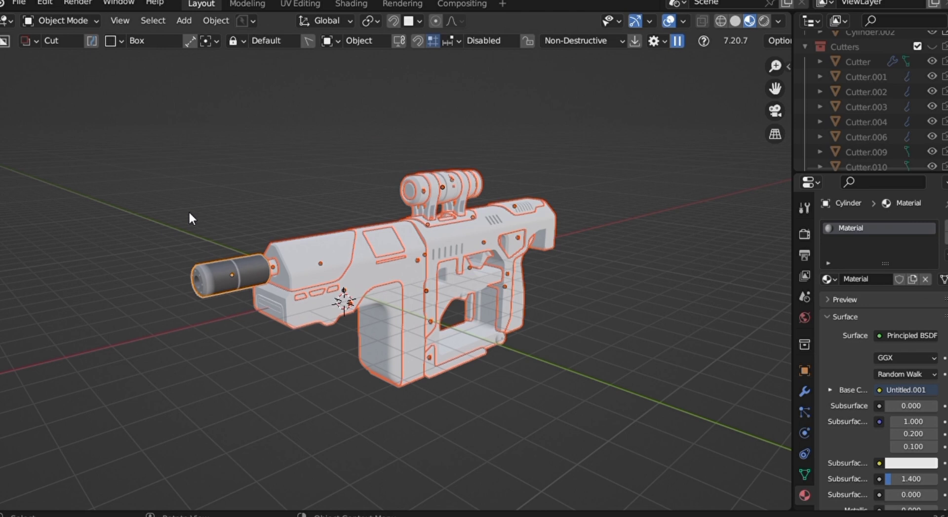
Link the suppressor's grid material to all the other selected gun parts in the Shading workspace.
left_click(351, 4)
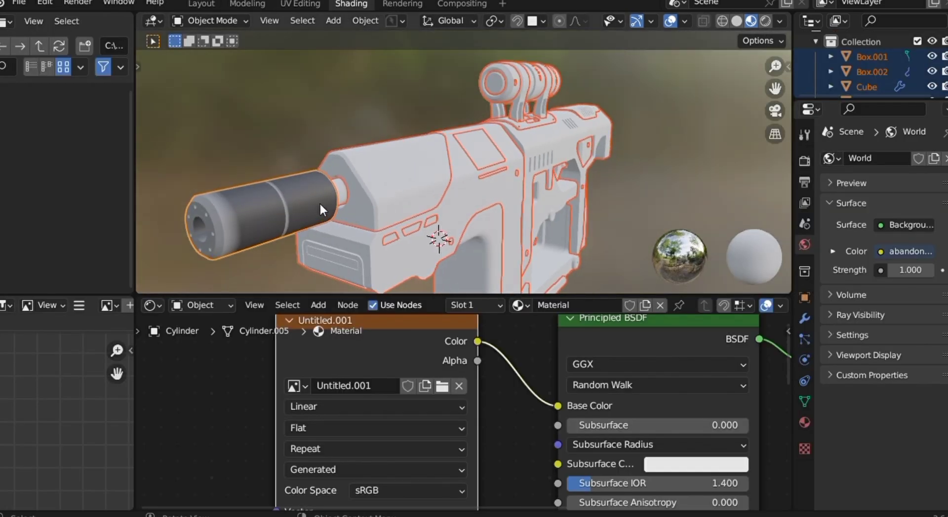
scroll(447, 242, "down", 3)
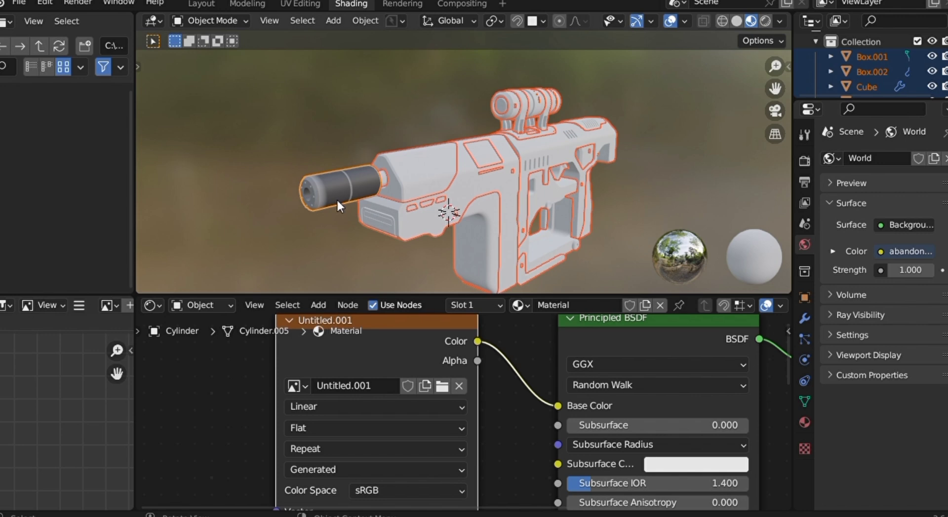
key("ctrl+l")
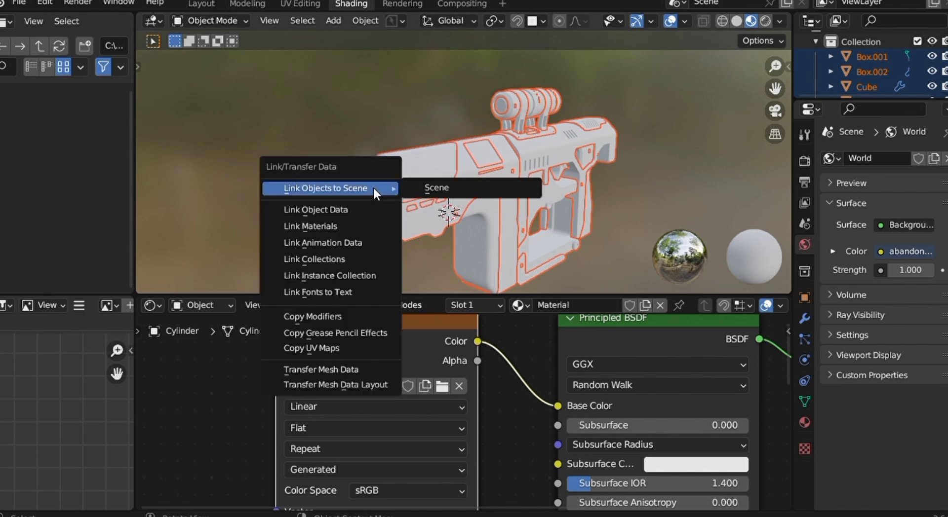
left_click(343, 226)
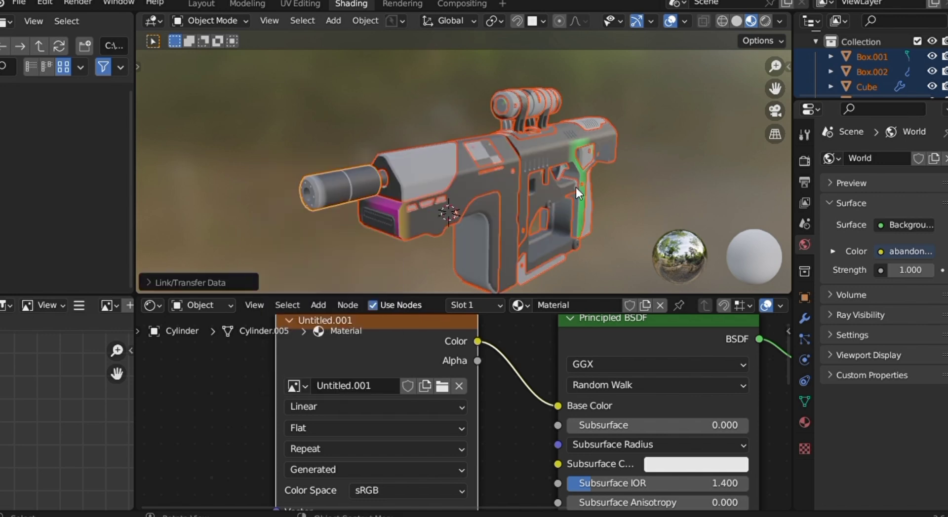
middle_click_drag(576, 188, 519, 193)
Return to the Layout workspace, deselect the gun parts and open only the suppressor for edge editing.
left_click(212, 6)
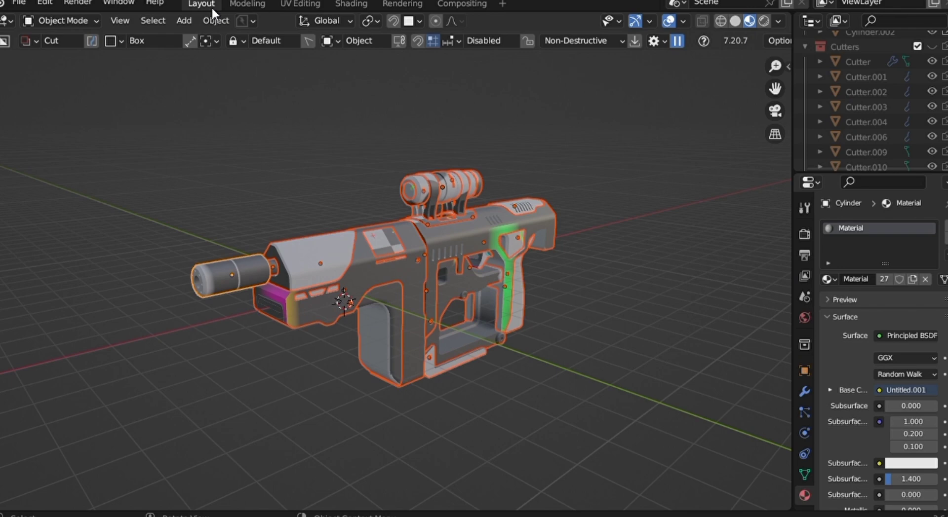
middle_click_drag(444, 333, 475, 339)
left_click(724, 366)
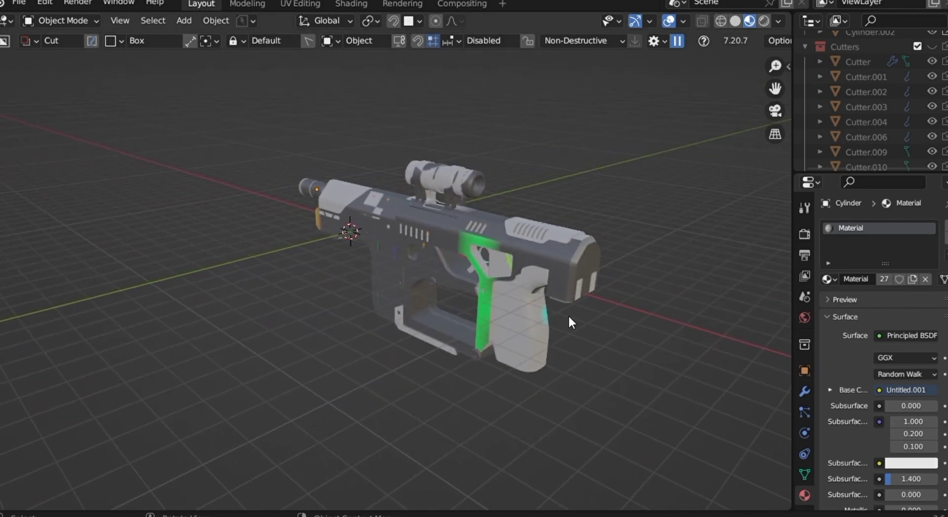
middle_click_drag(568, 315, 358, 241)
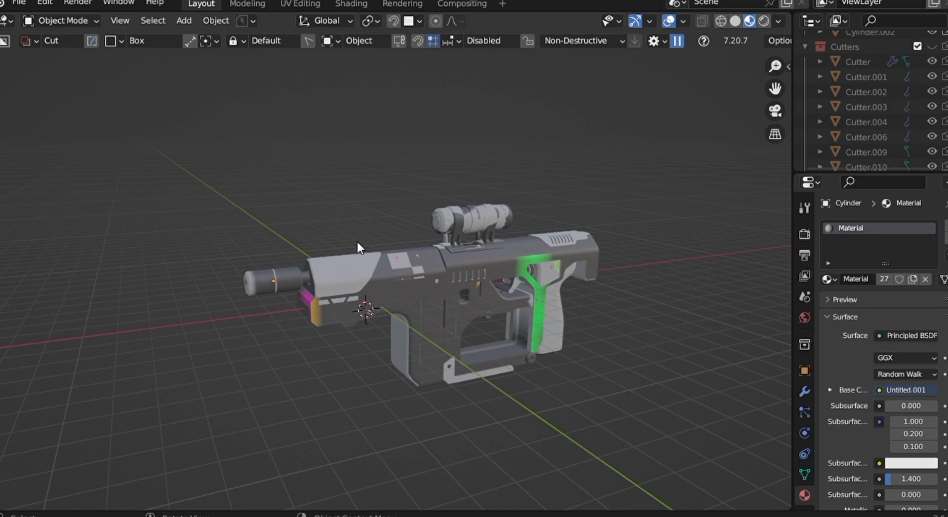
middle_click_drag(417, 342, 415, 345)
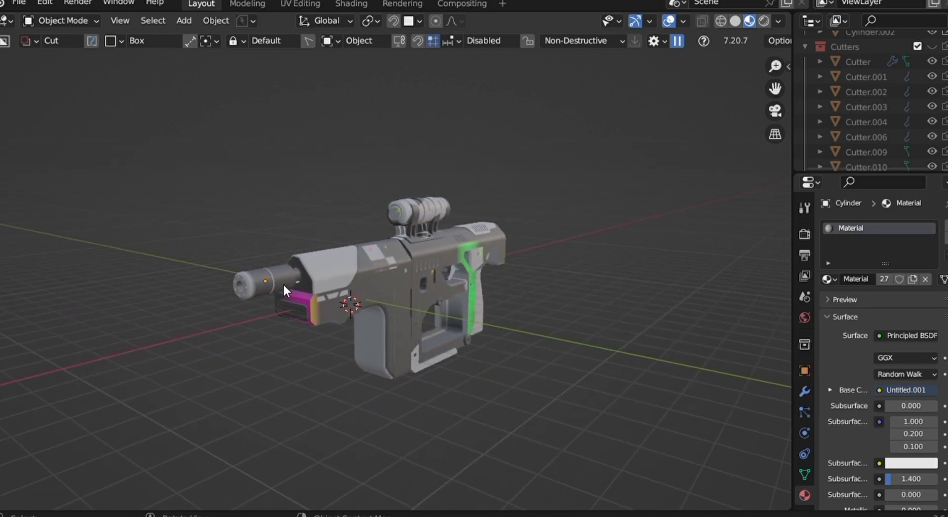
left_click(266, 285)
key("KP_Decimal")
key("Tab")
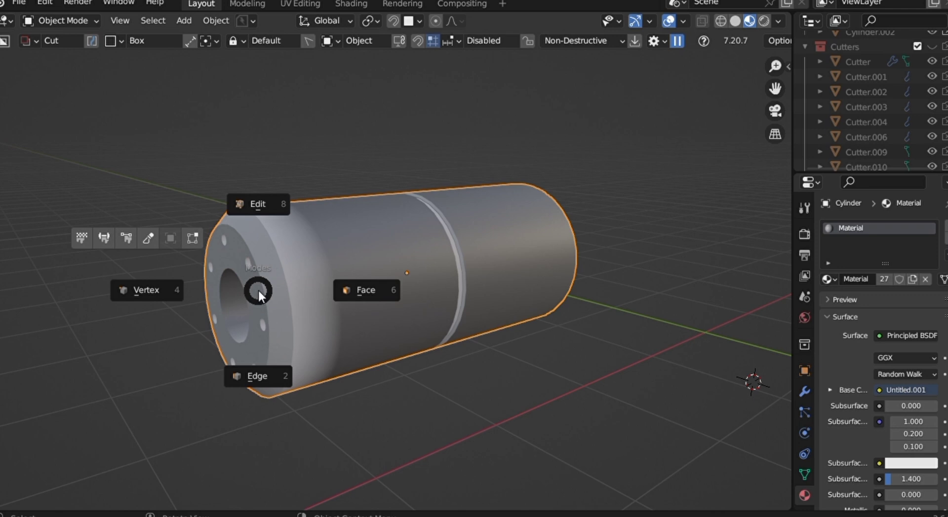
left_click(257, 377)
left_click(449, 425)
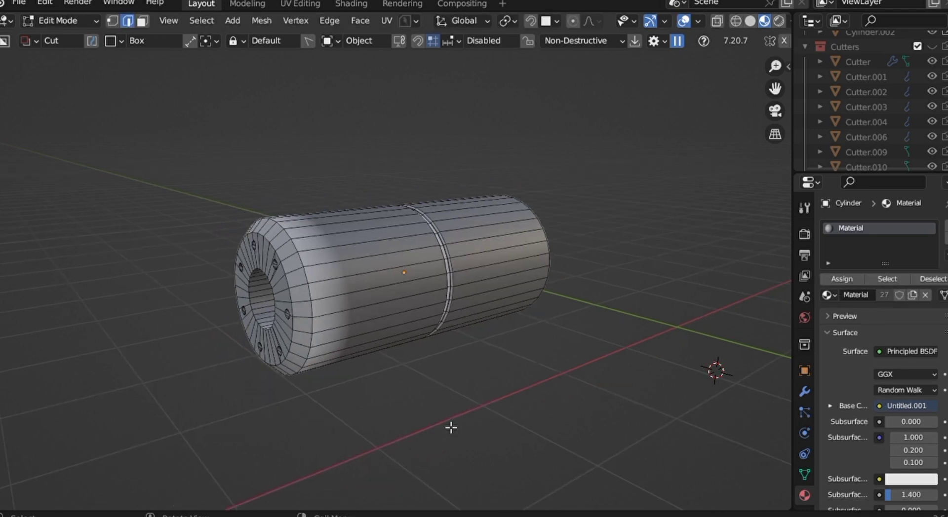
Select the suppressor's sharp edges at 30° sharpness and show the tool options containing Live Unwrap.
left_click(200, 20)
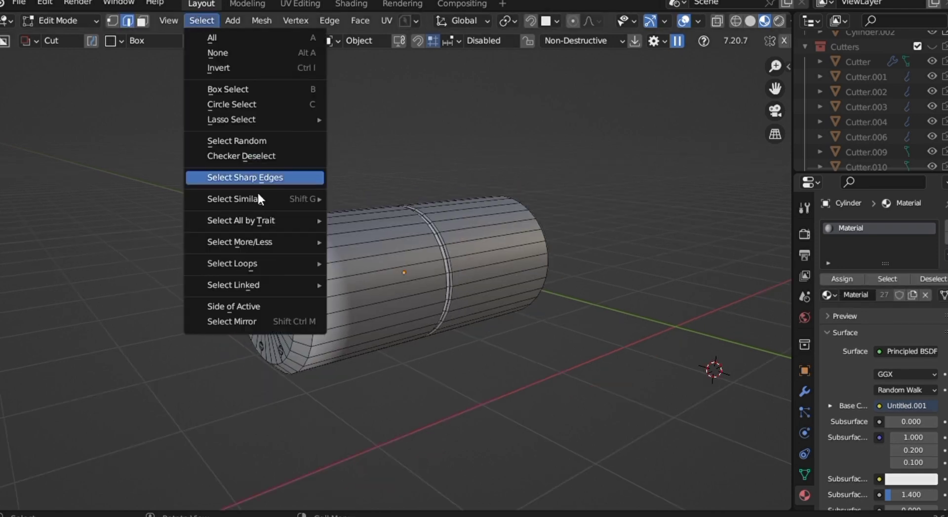
left_click(254, 177)
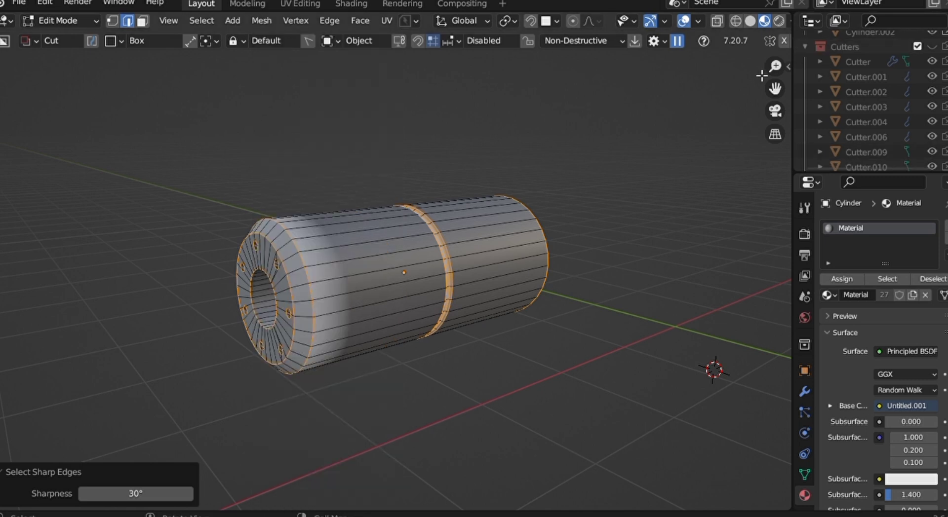
left_click(804, 232)
left_click(808, 204)
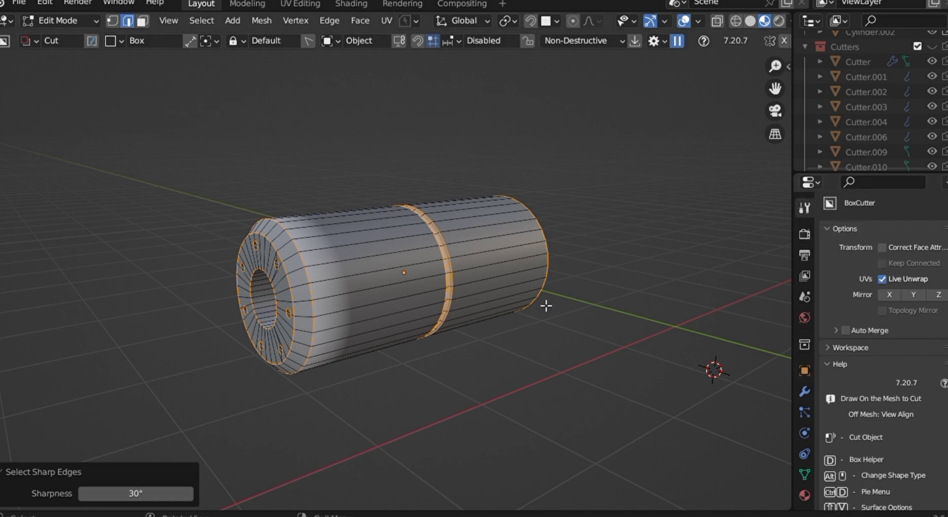
Mark the selected sharp edges of the suppressor as seams and check the grid pattern on its surface.
mouse_move(515, 306)
middle_mouse_down()
mouse_move(524, 307)
mouse_move(514, 307)
middle_mouse_up()
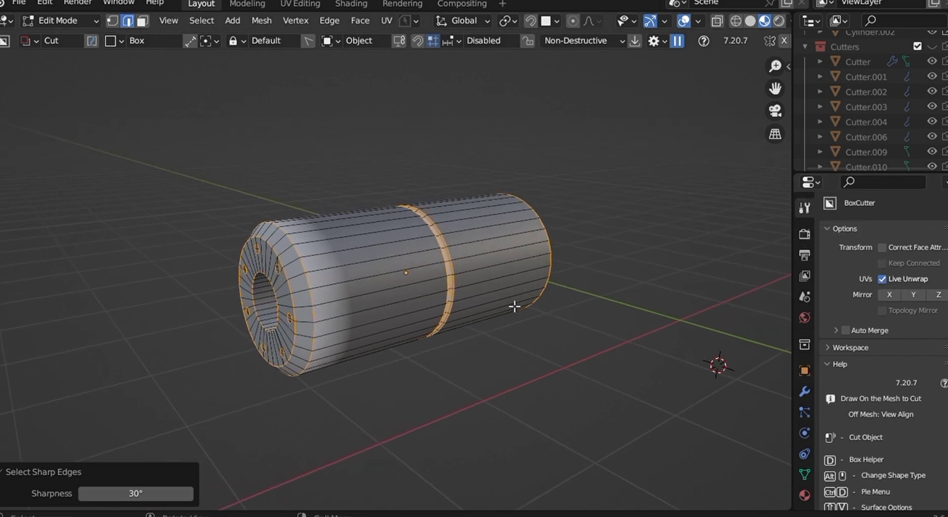
right_click(546, 283)
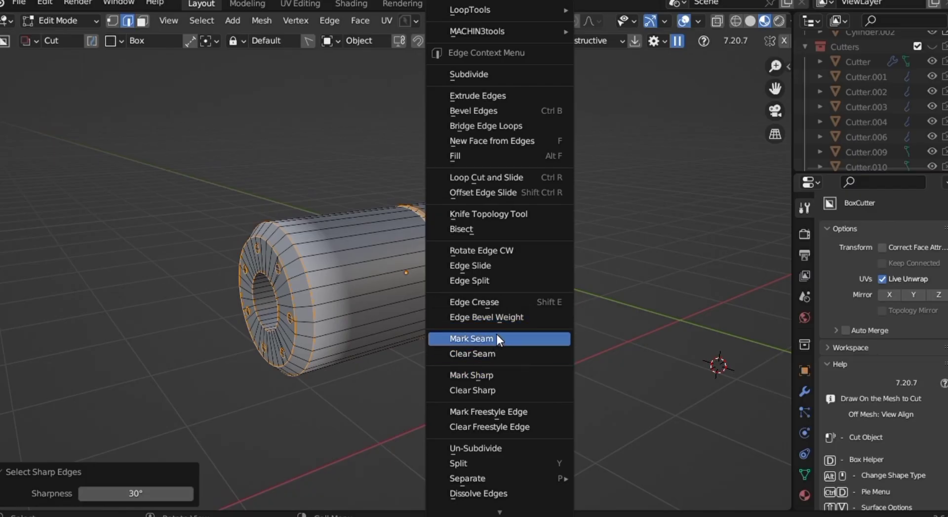
left_click(498, 336)
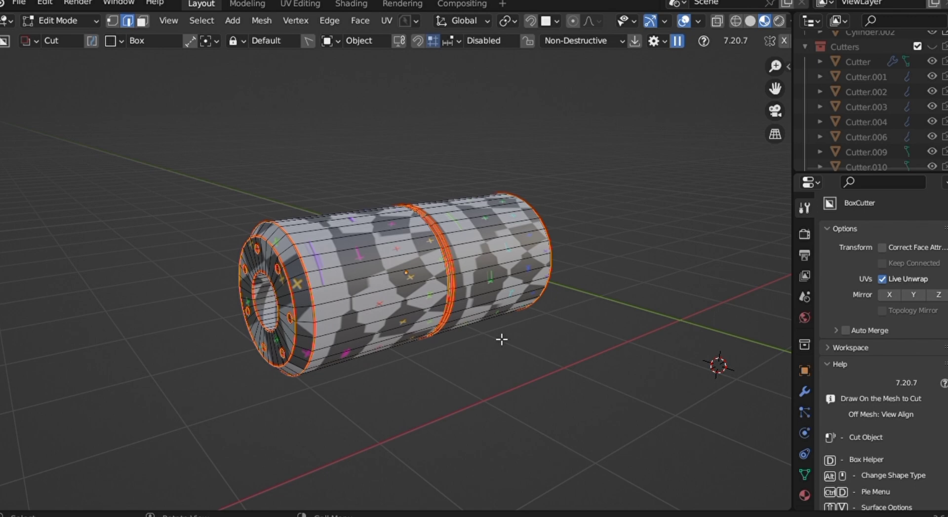
middle_click_drag(423, 393, 423, 393)
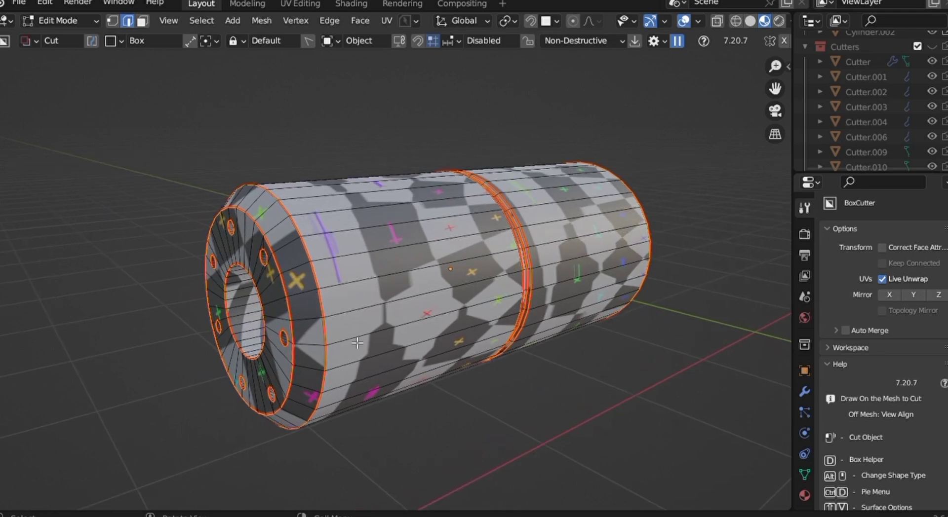
middle_click_drag(253, 217, 252, 218)
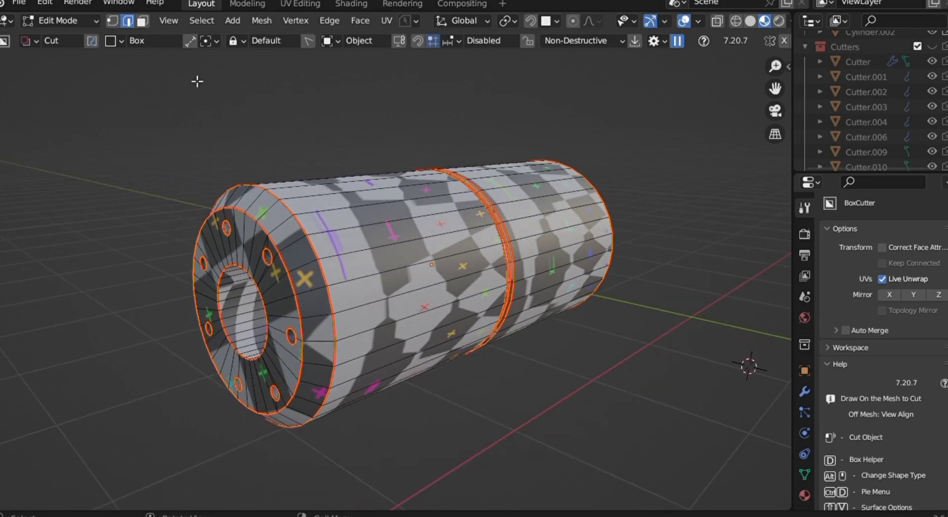
Clear the seam from the edge loop between the suppressor's front chamfer and its outer cylindrical body.
key("alt+a")
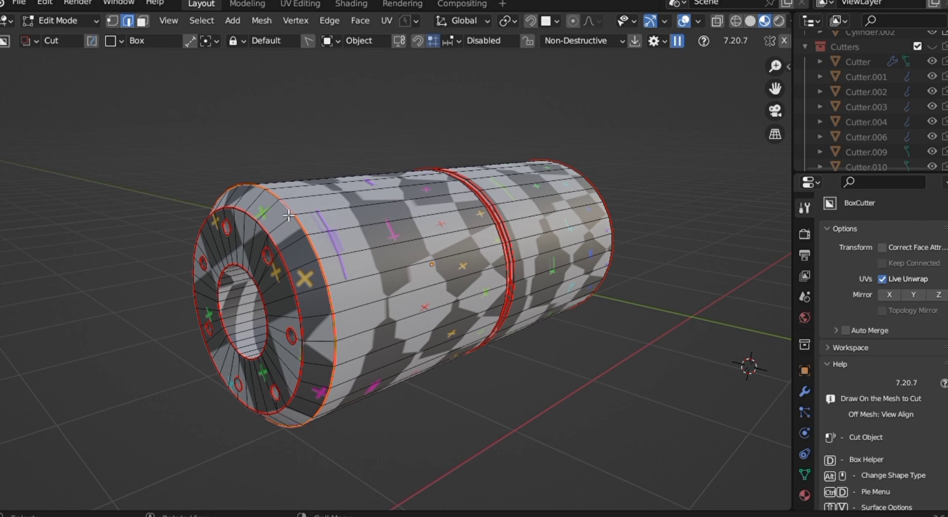
right_click(285, 213)
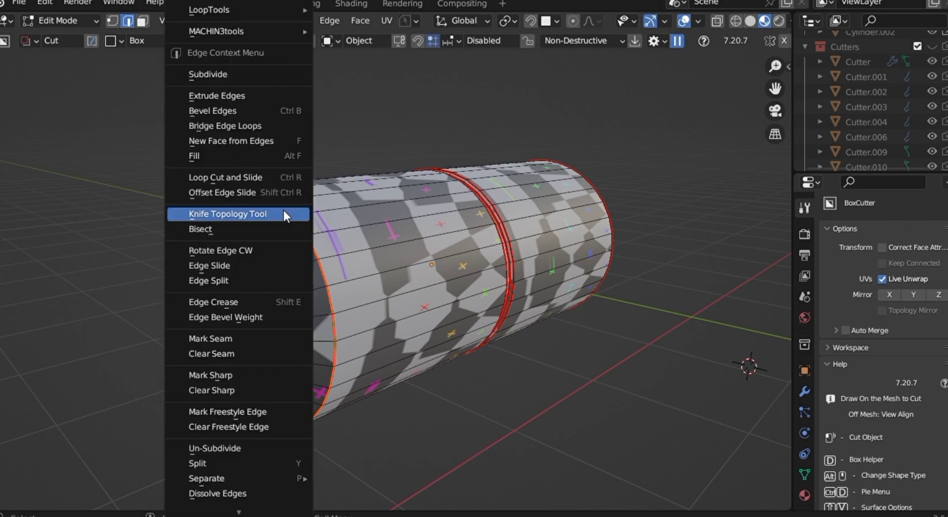
left_click(227, 353)
middle_click_drag(227, 353, 317, 237)
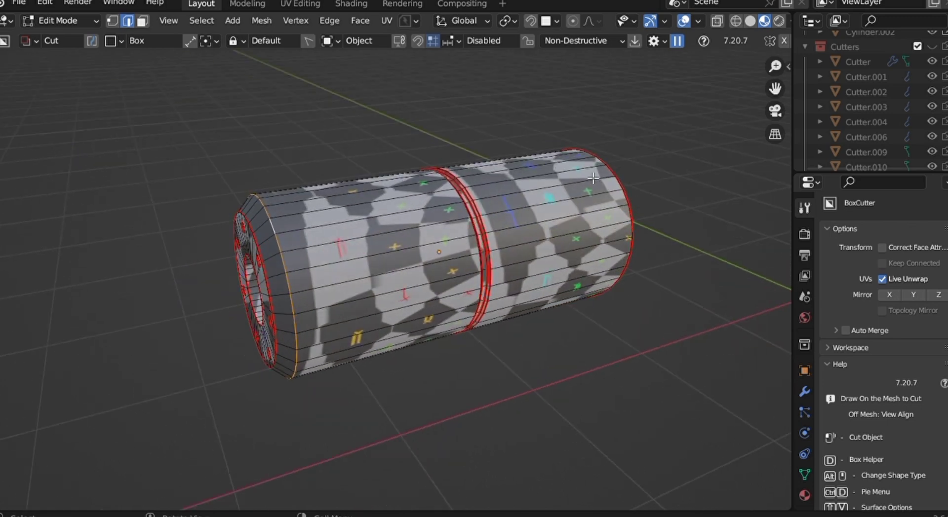
scroll(587, 181, "down", 2)
scroll(554, 197, "down", 2)
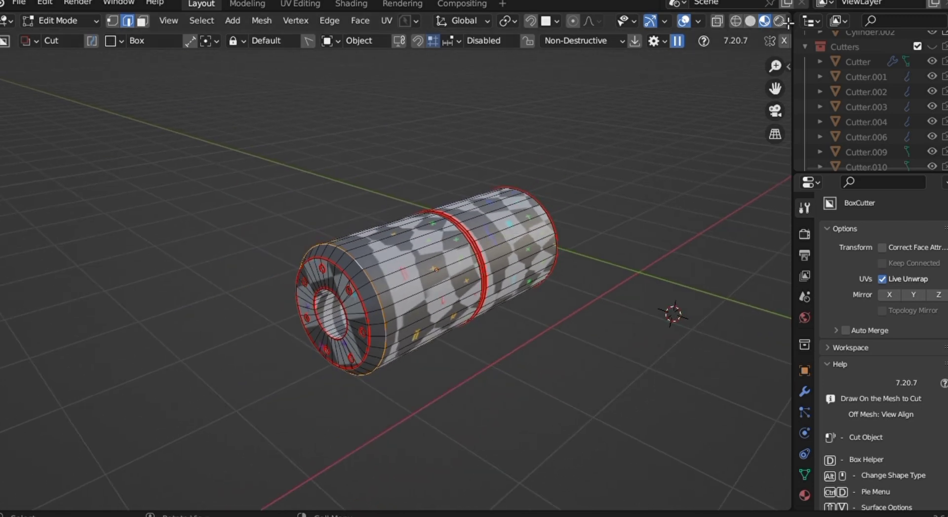
Split the 3D viewport into two side-by-side areas and turn the new one into a UV Editor.
left_click_drag(789, 21, 424, 24)
left_click(442, 20)
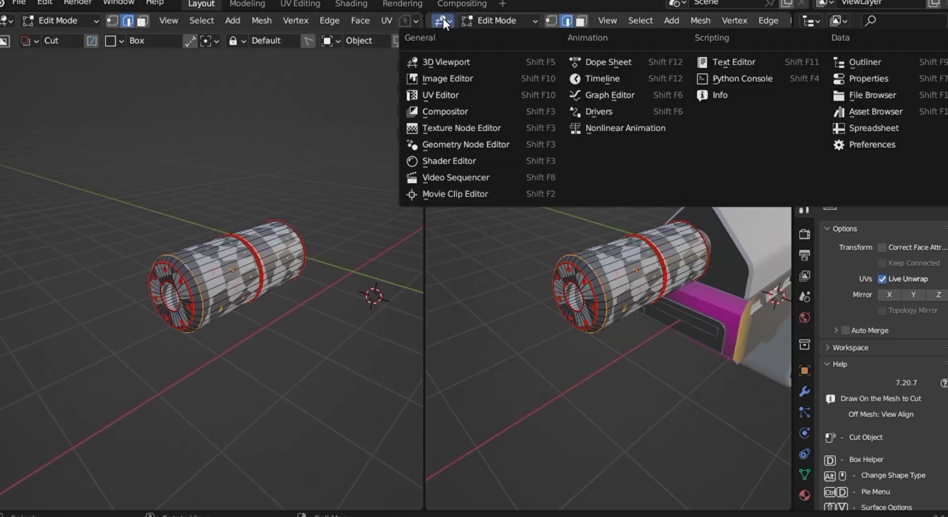
left_click(446, 94)
scroll(496, 193, "down", 3)
scroll(277, 309, "up", 1)
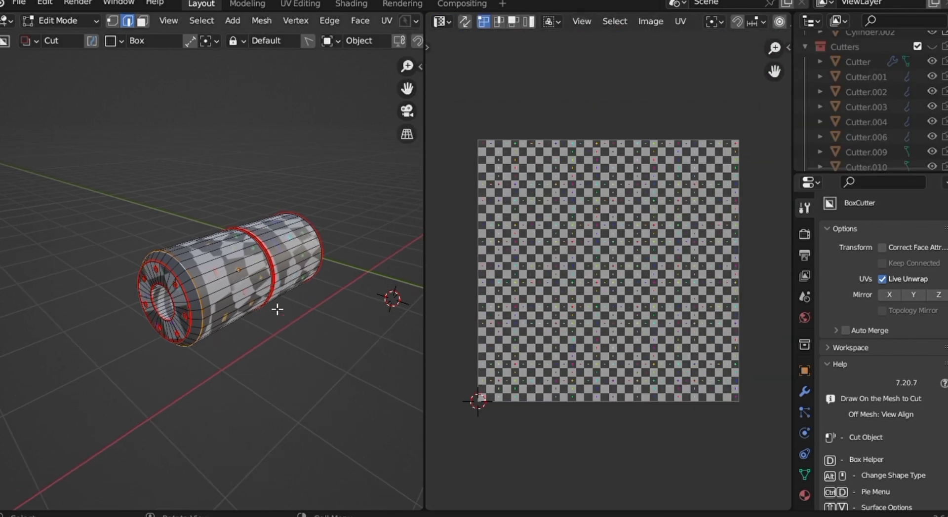
Display all the suppressor's UVs, then select the front body section's linked faces delimited by seams to inspect its UV island.
key("a")
scroll(343, 336, "up", 4)
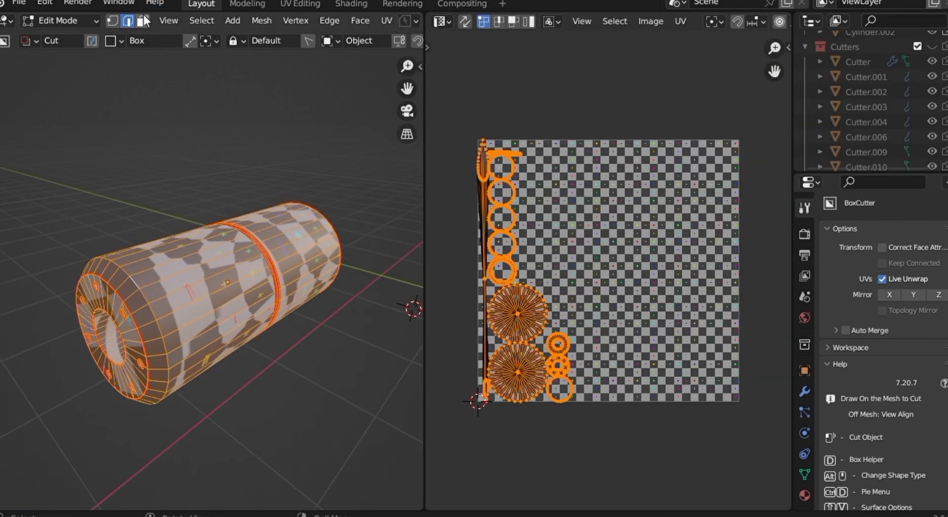
left_click(142, 20)
left_click(223, 284, "alt")
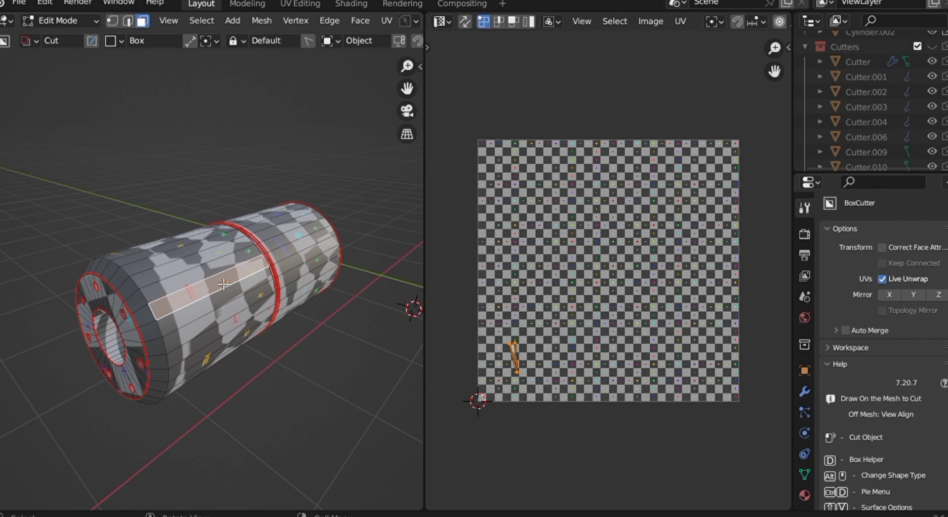
key("ctrl+l")
scroll(552, 398, "up", 3)
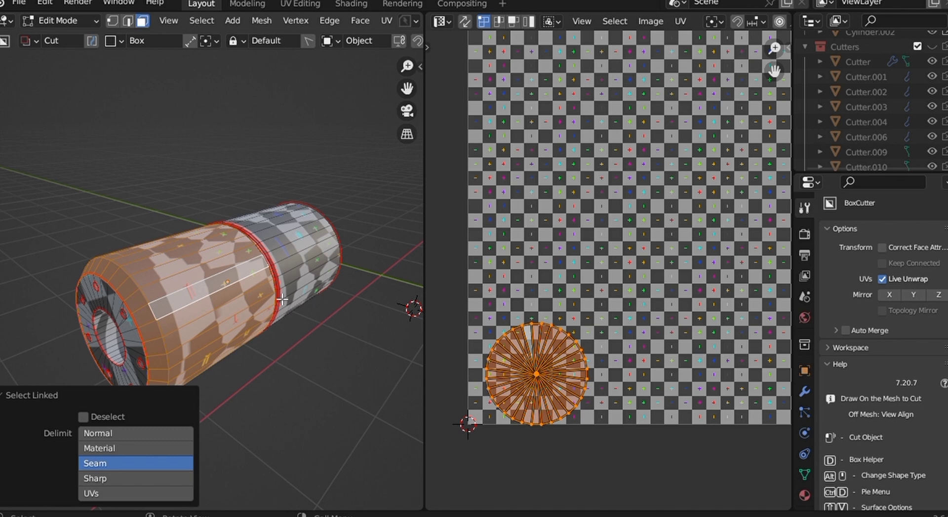
Mark a lengthwise edge loop along the suppressor's underside as a seam and check the grid pattern around the body.
left_click(128, 21)
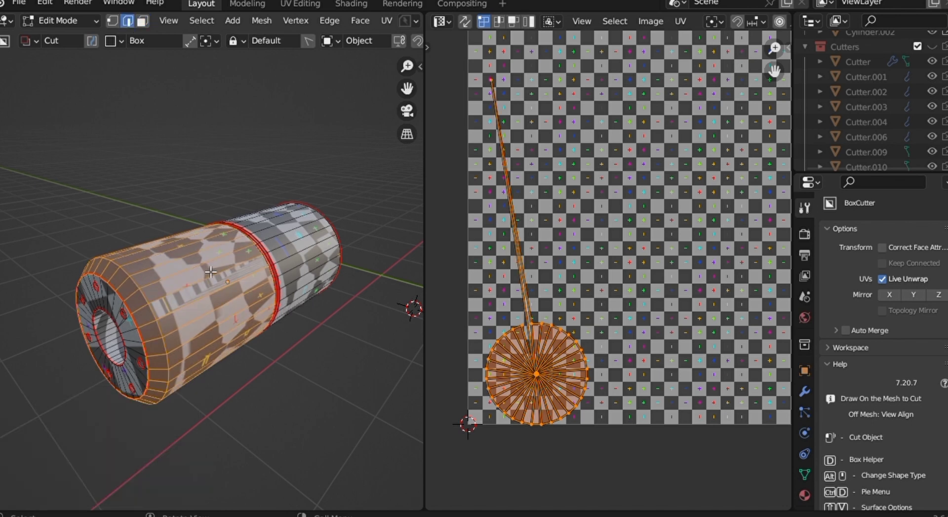
middle_click_drag(222, 381, 158, 391)
left_click(141, 413, "alt")
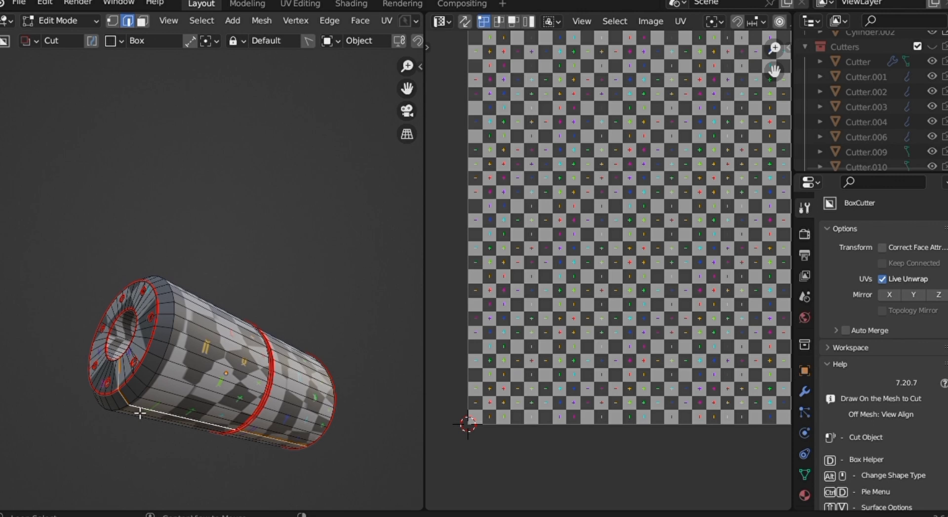
right_click(119, 413)
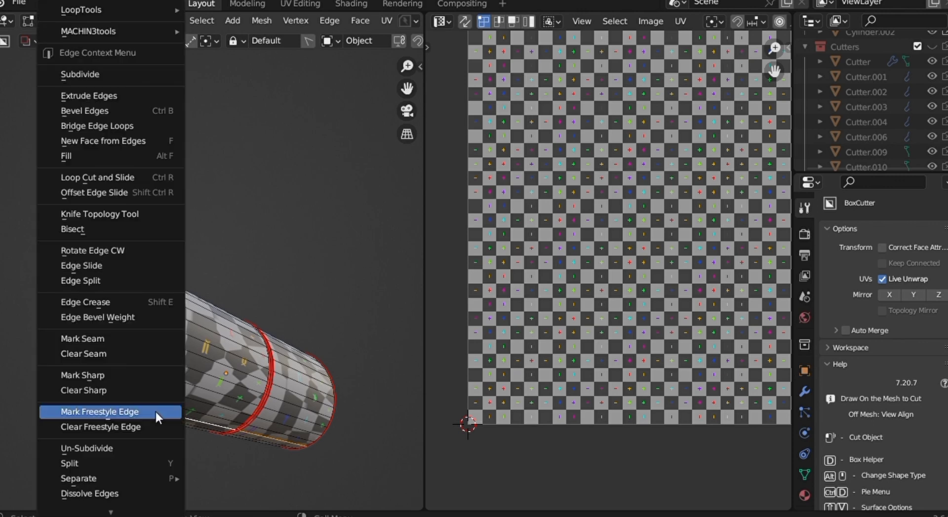
left_click(117, 340)
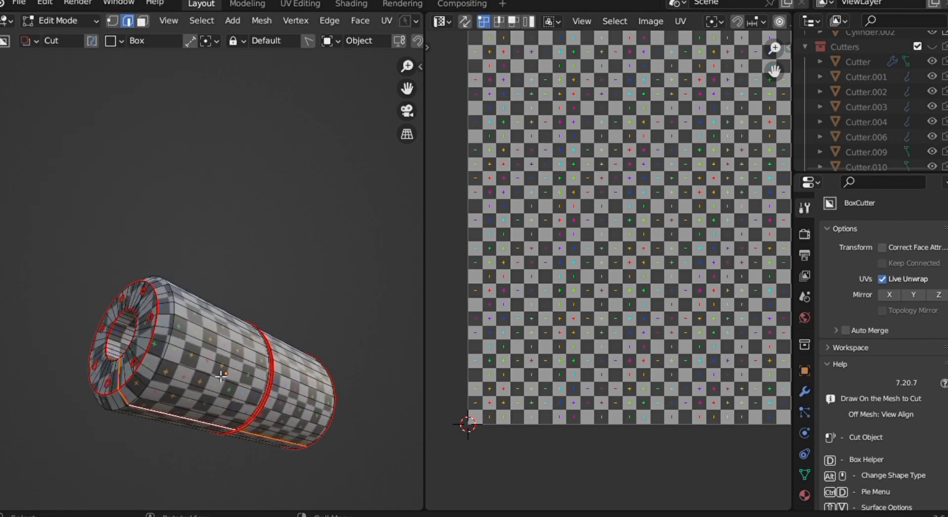
middle_click_drag(221, 377, 274, 150)
scroll(221, 377, "up", 3)
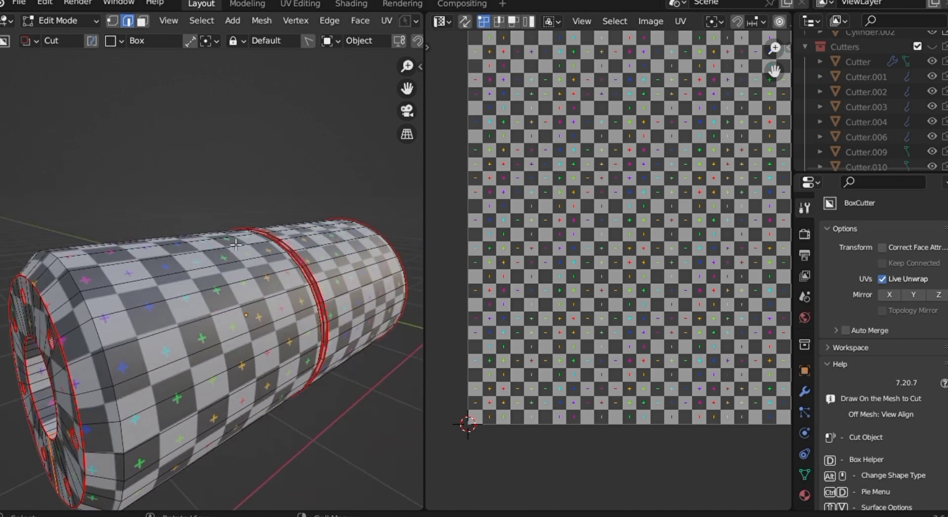
scroll(258, 351, "down", 1)
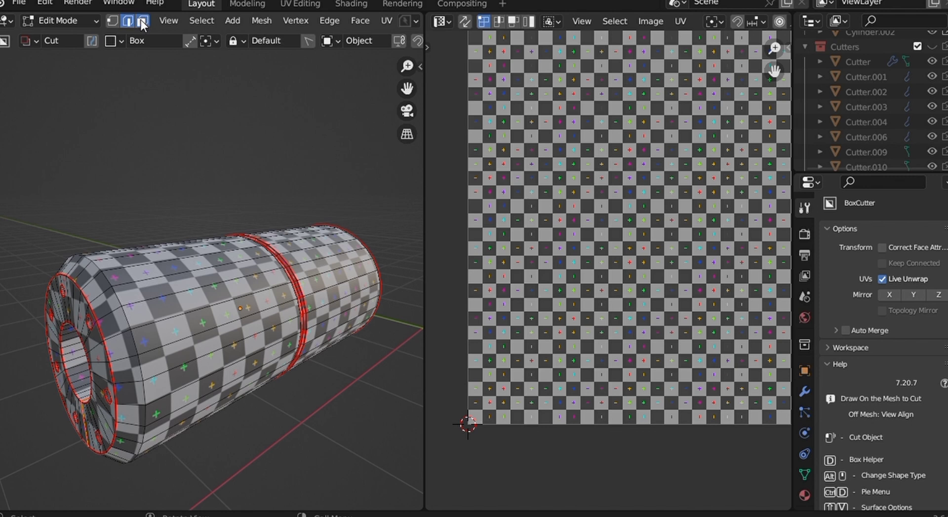
Select the front body section's linked faces up to the seams to view its UV island, and return to edge selection.
left_click(142, 23)
key("l")
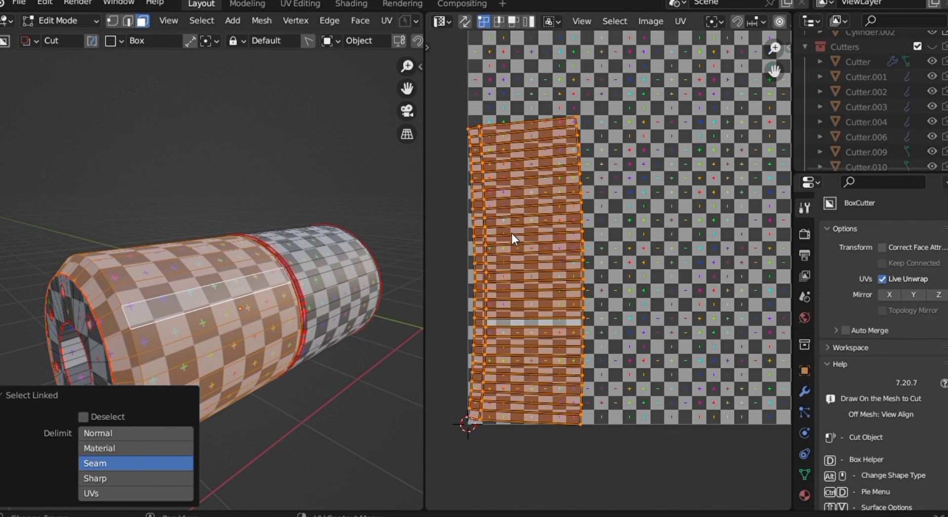
left_click(128, 21)
key("KP_Decimal")
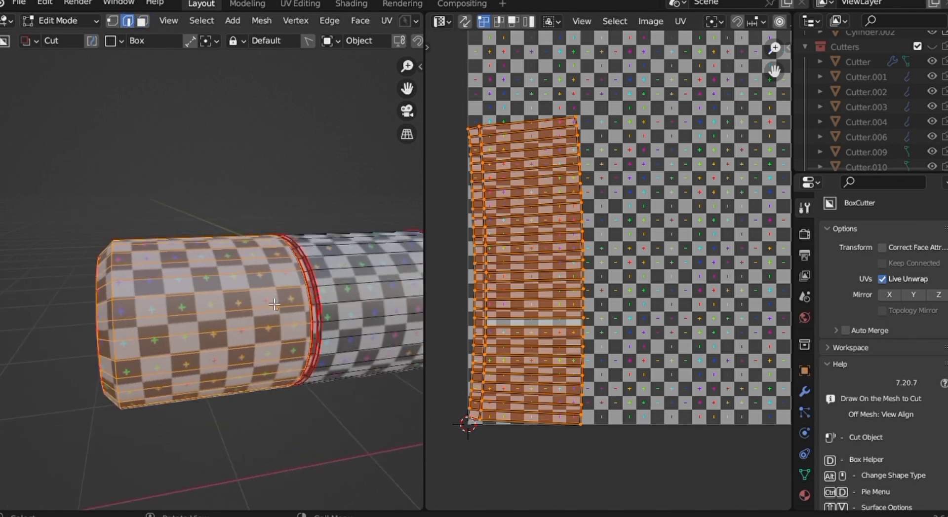
Clear the seam from an edge loop inside the groove between the suppressor's two body sections.
scroll(274, 305, "up", 2)
middle_click_drag(274, 305, 149, 299, "shift")
scroll(119, 299, "up", 2)
middle_click_drag(211, 277, 172, 291)
scroll(172, 291, "up", 1)
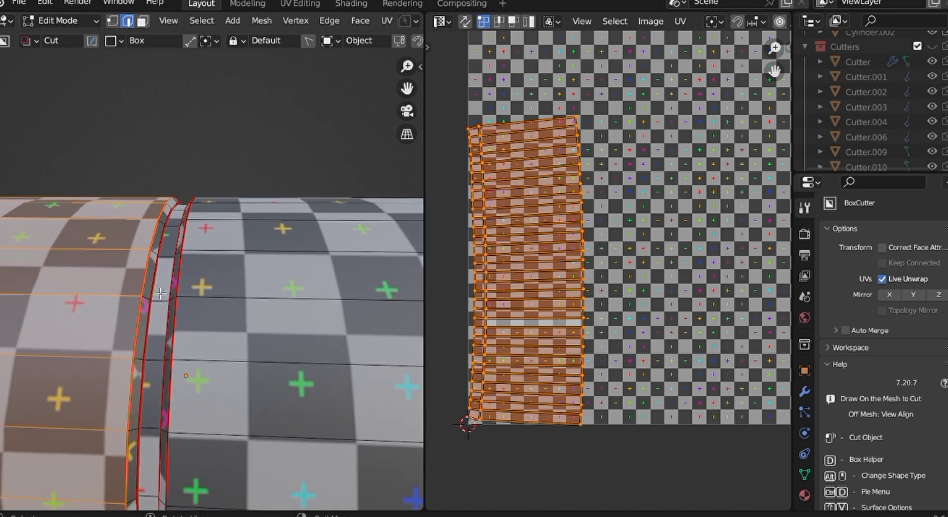
left_click(161, 294, "alt")
right_click(159, 295)
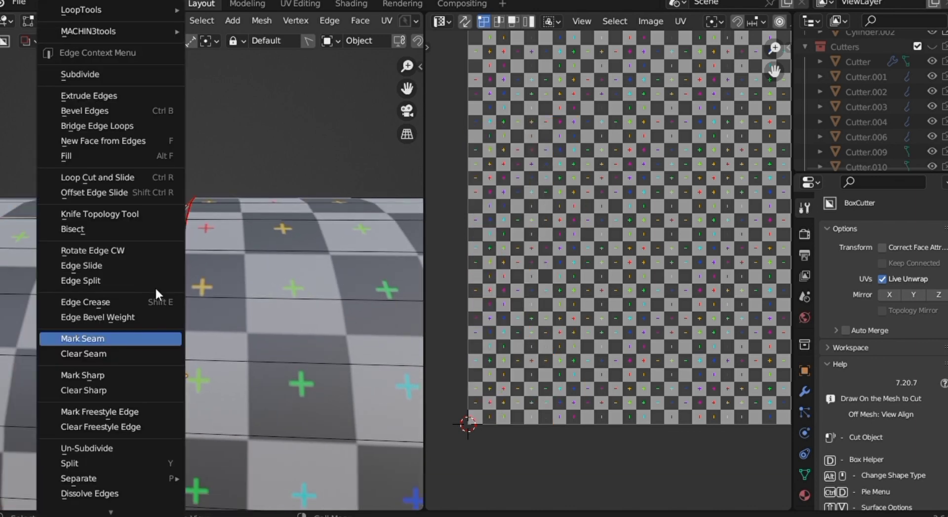
left_click(117, 354)
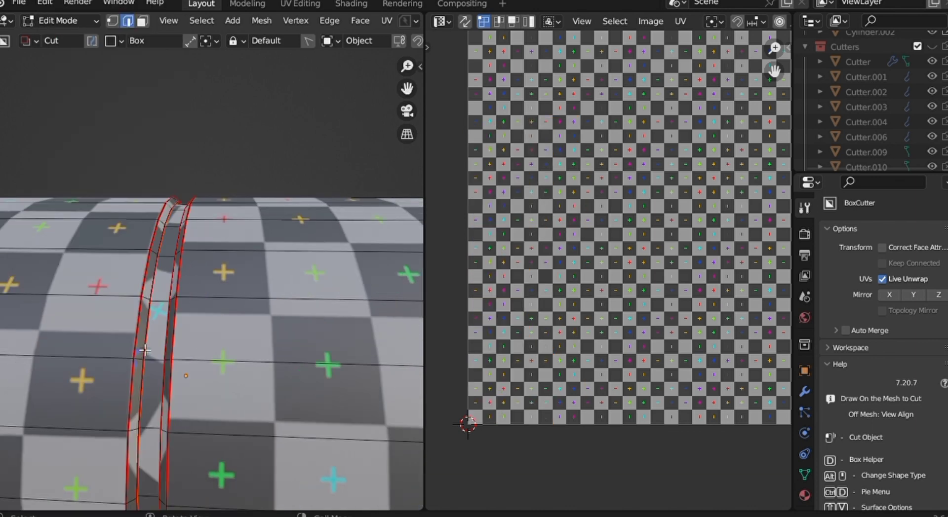
Clear the seam from the groove's outer edge loop bordering the front body section.
left_click(145, 299, "alt")
left_click(144, 291, "alt")
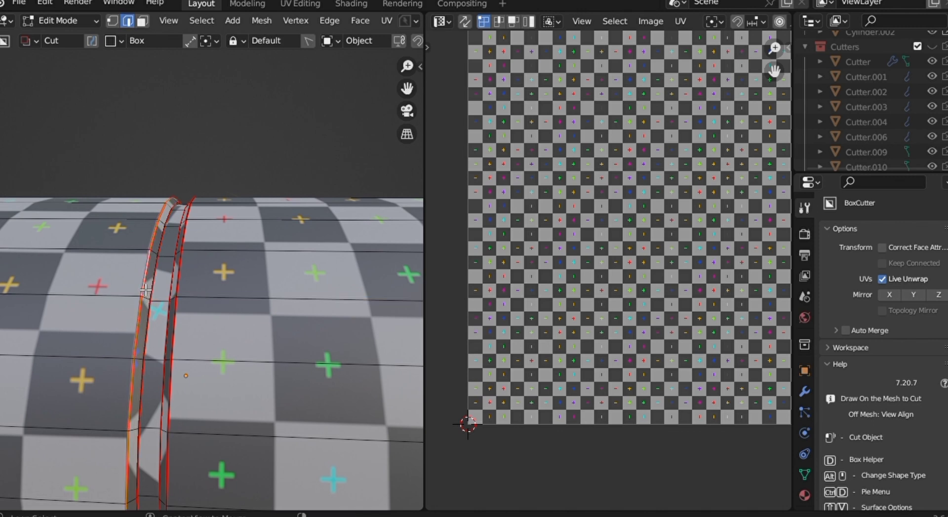
right_click(142, 288)
left_click(118, 355)
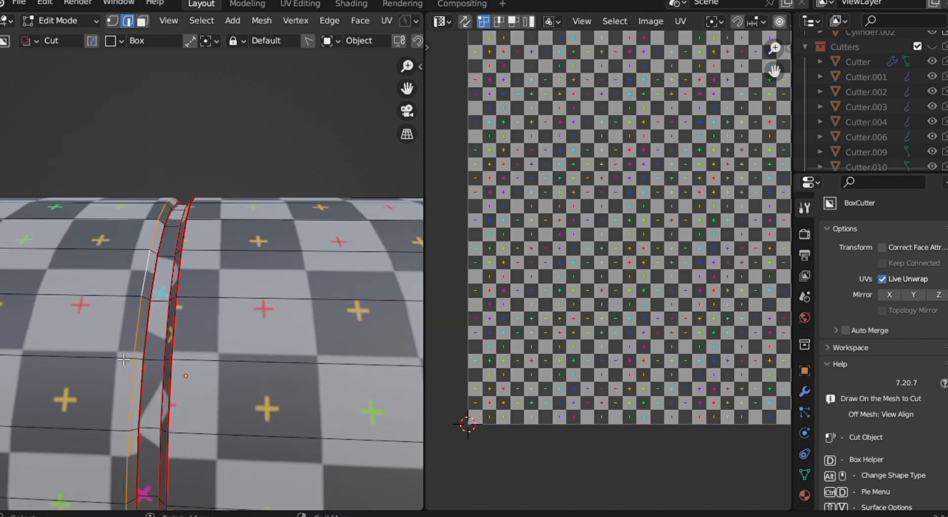
middle_click_drag(134, 345, 130, 341)
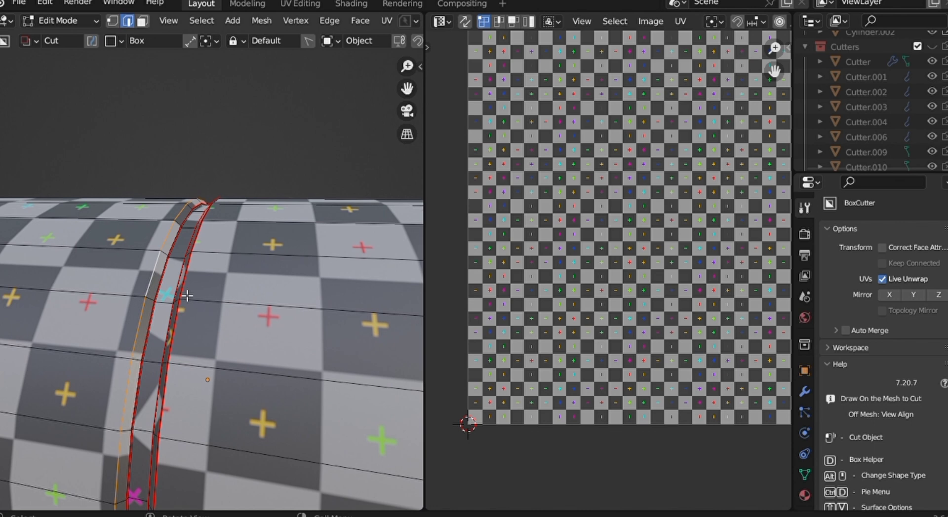
Clear the seam from the next edge loop inside the groove and deselect everything.
middle_click_drag(186, 295, 179, 290)
left_click(162, 286, "alt")
right_click(159, 281)
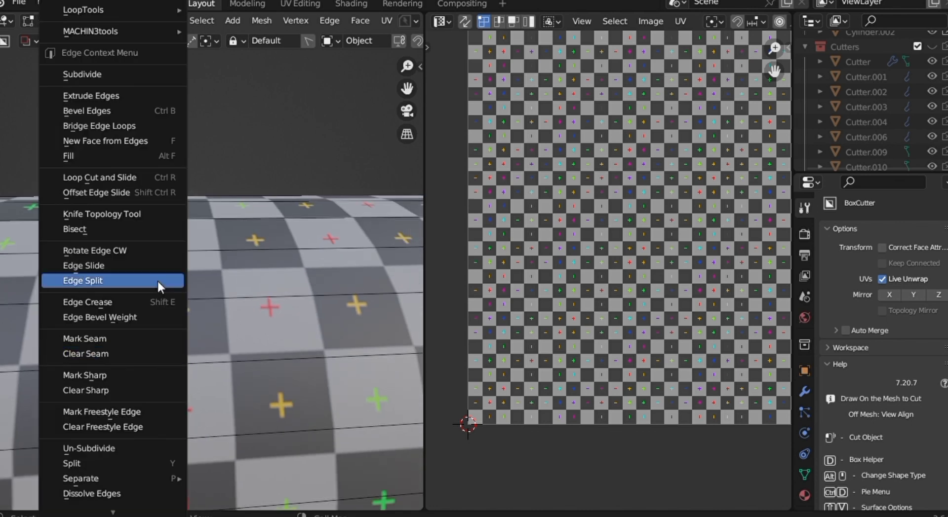
left_click(131, 358)
middle_click_drag(134, 358, 136, 357)
key("alt+a")
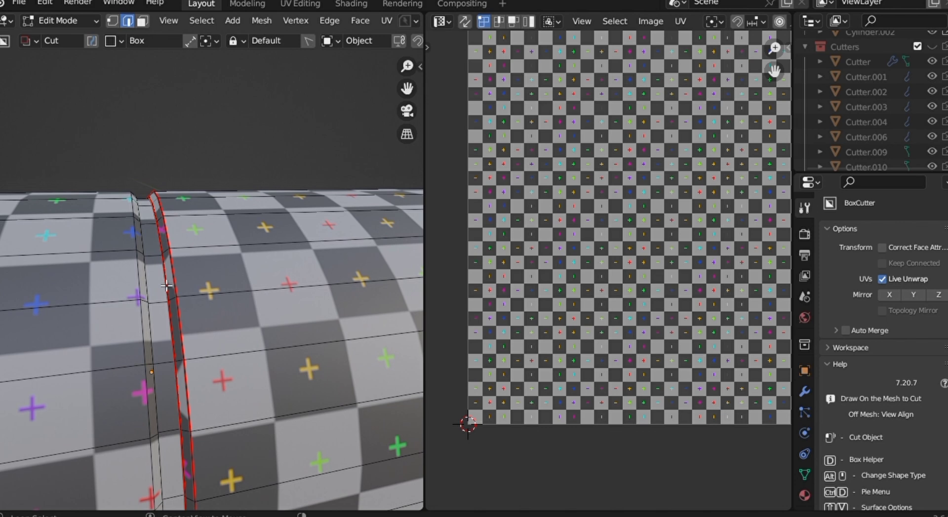
Clear the seams from the groove's remaining edge loops, up to the one bordering the rear body section.
right_click(167, 285)
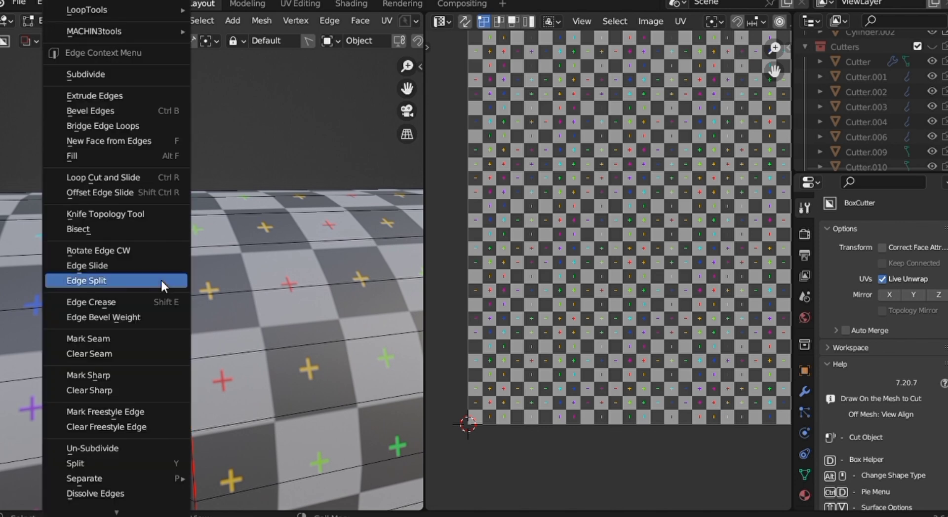
left_click(134, 354)
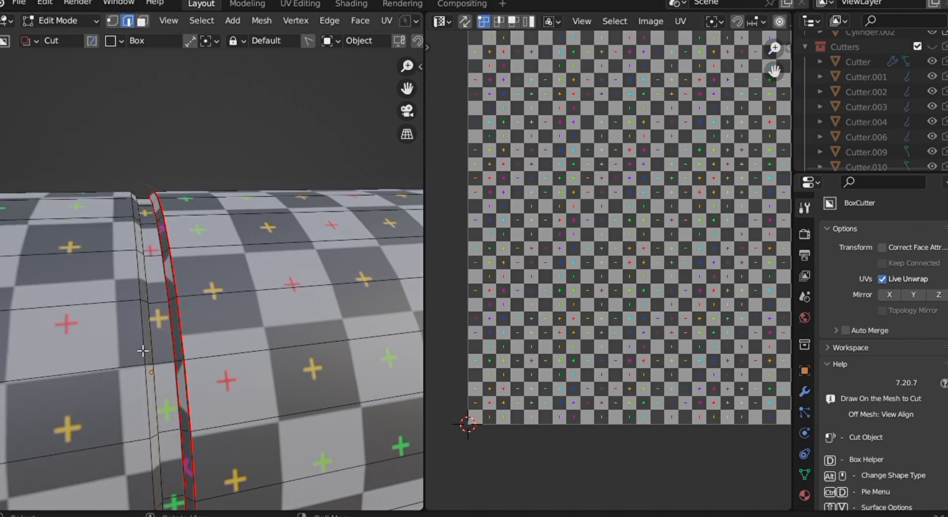
right_click(169, 293)
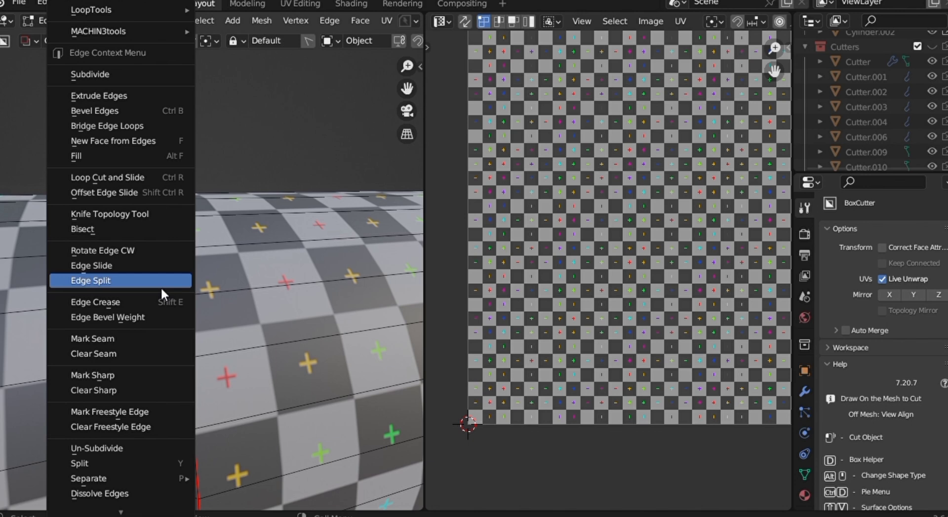
left_click(127, 359)
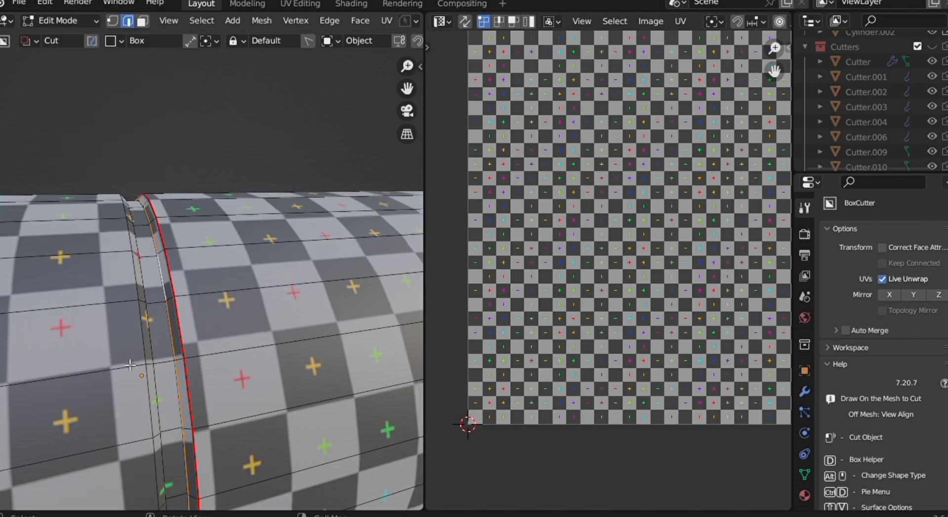
right_click(173, 289)
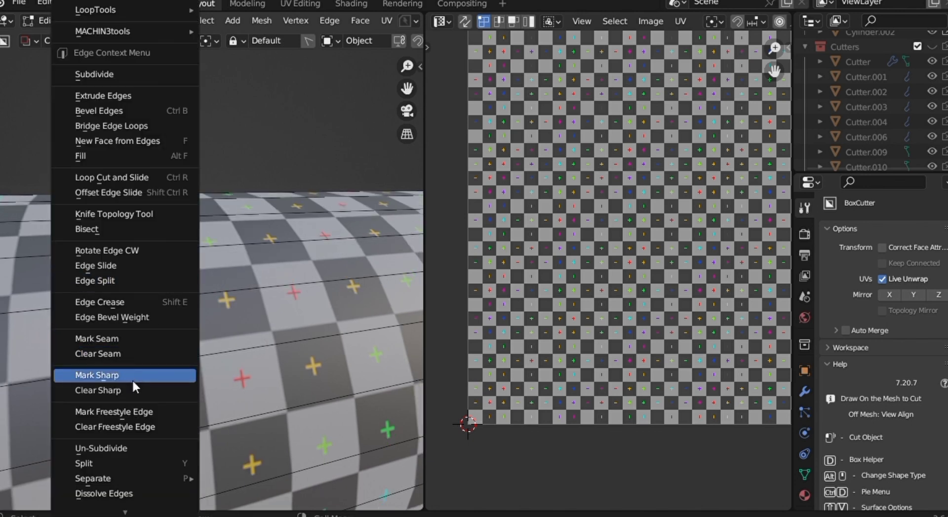
left_click(127, 353)
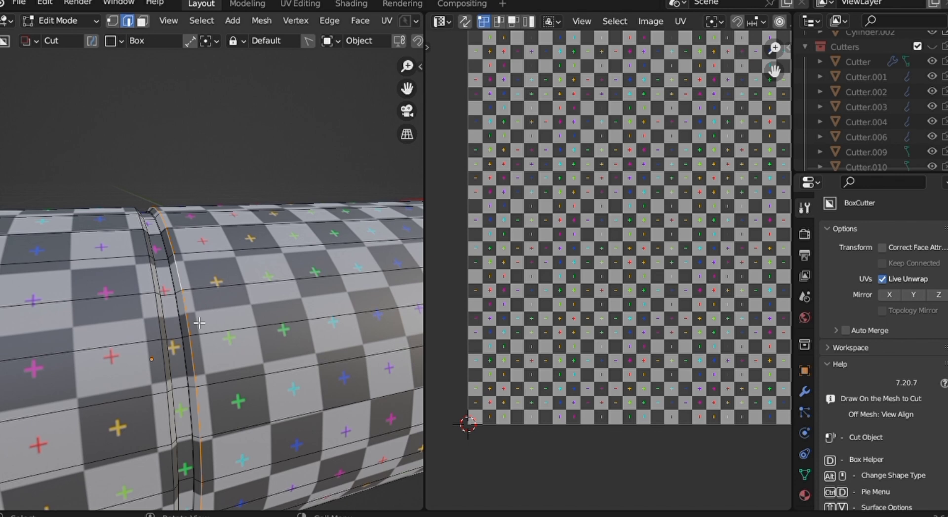
Check the grid pattern across the groove and inspect the UV island of the joined outer body.
middle_click_drag(199, 322, 75, 322)
scroll(170, 326, "down", 3)
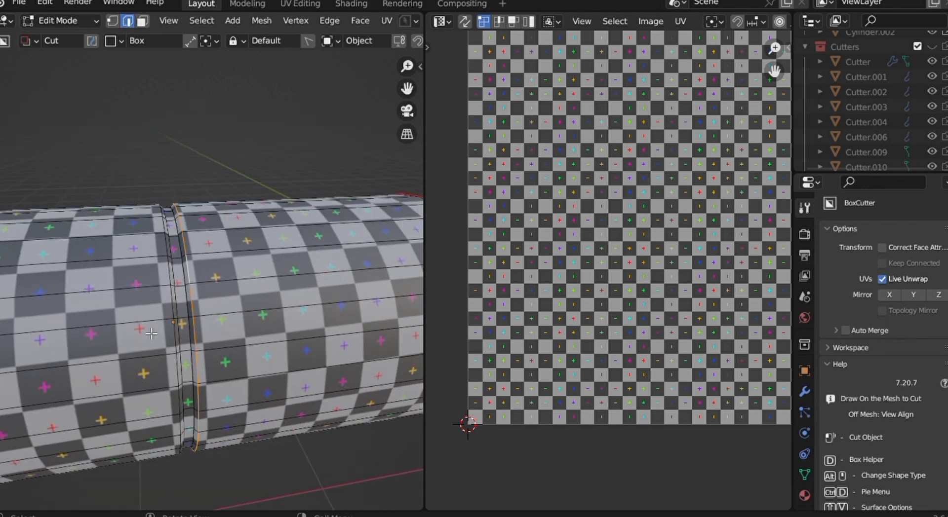
middle_click_drag(170, 326, 76, 350)
middle_click_drag(218, 273, 169, 297)
scroll(196, 258, "up", 3)
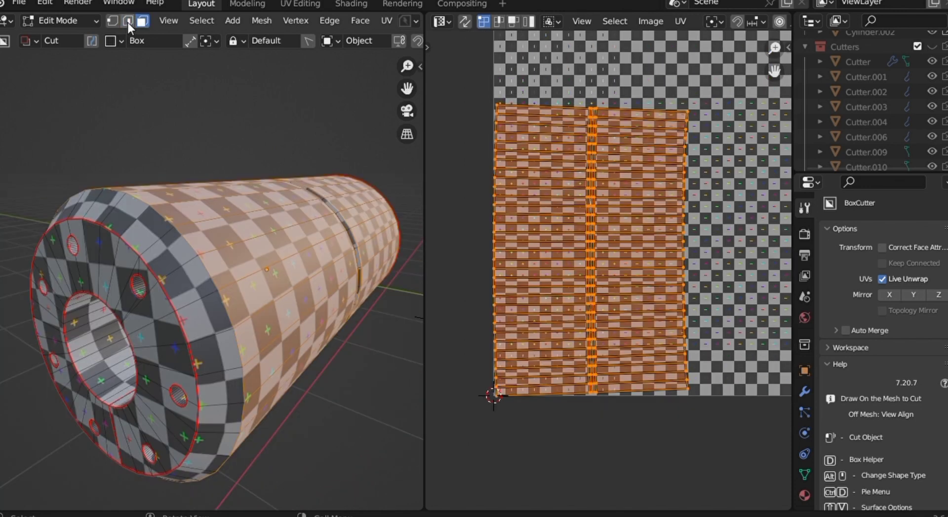
Return to edge selection and examine the seams on the suppressor's front face, bore and chamfer.
left_click(128, 22)
scroll(181, 312, "up", 3)
middle_click_drag(135, 302, 146, 390)
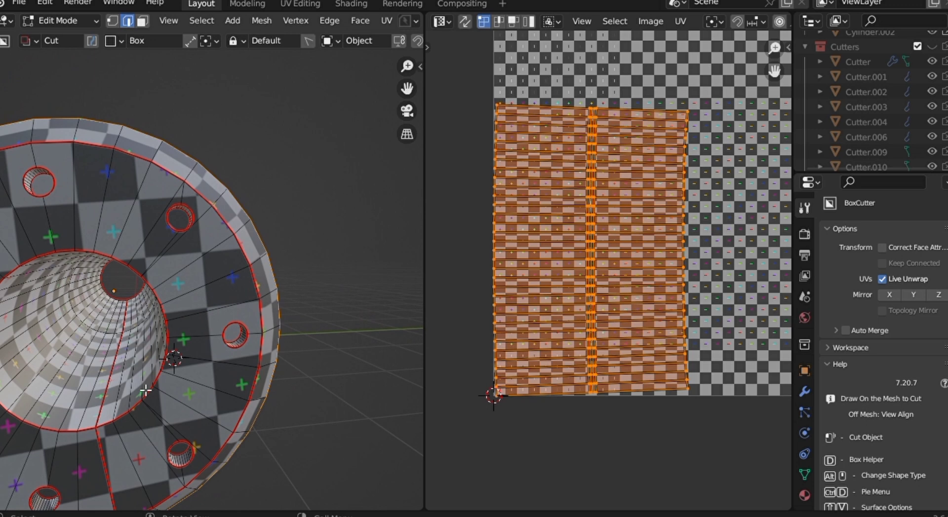
mouse_move(122, 309)
middle_mouse_down()
mouse_move(109, 327)
mouse_move(117, 308)
middle_mouse_up()
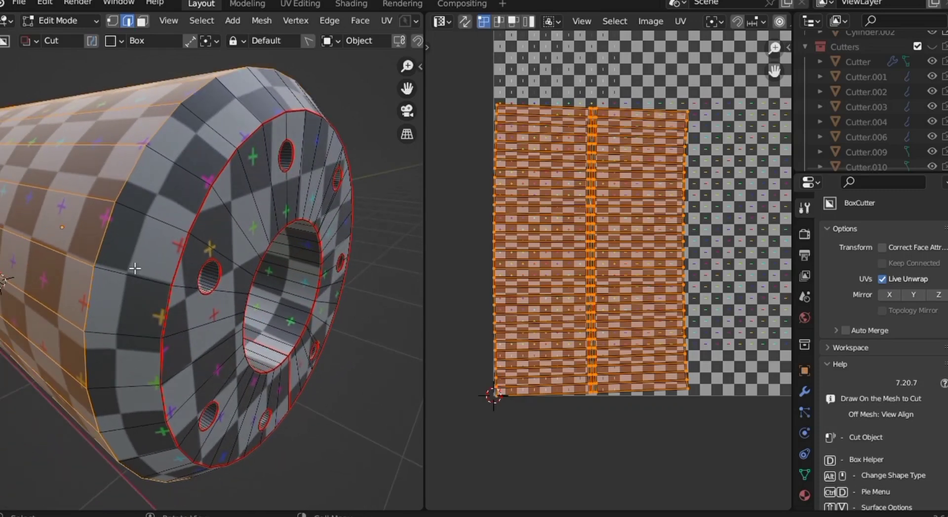
Select a lengthwise edge inside the small round holes of the suppressor's front face and mark the selection as seams.
middle_click_drag(247, 278, 224, 287)
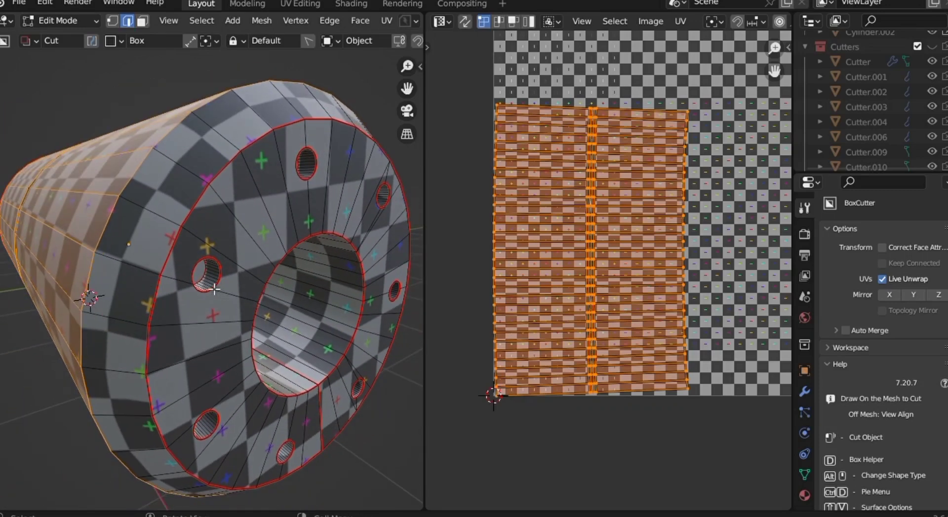
scroll(213, 290, "up", 5)
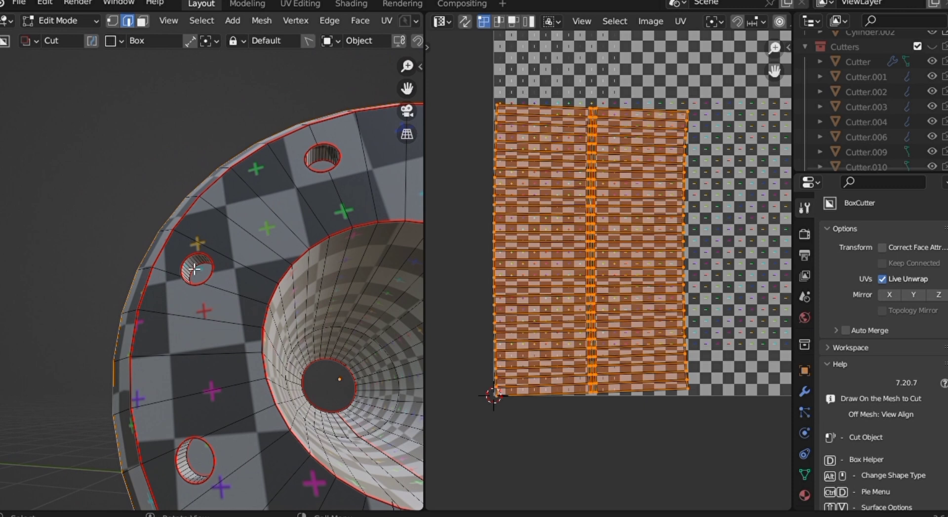
left_click(194, 269)
middle_click_drag(294, 257, 214, 245, "shift")
scroll(288, 245, "down", 3)
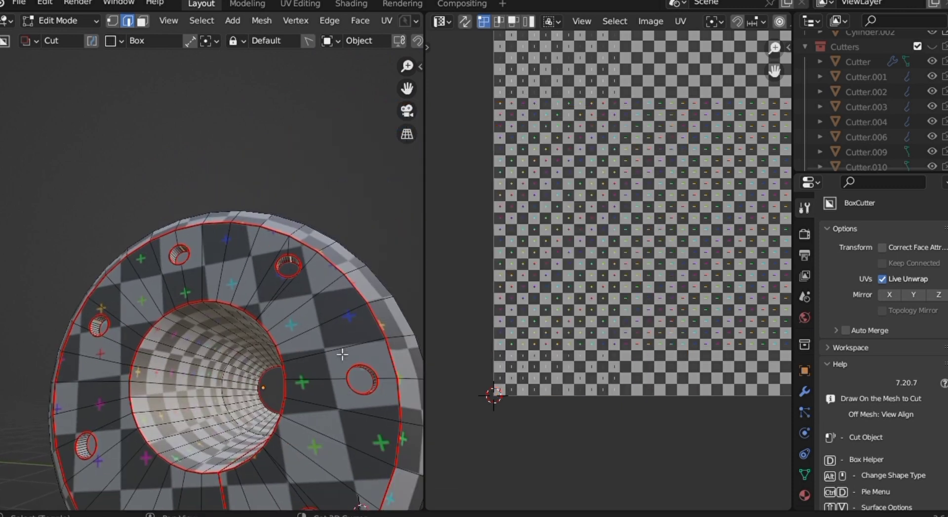
mouse_move(343, 354)
middle_mouse_down()
mouse_move(376, 387)
mouse_move(358, 351)
middle_mouse_up()
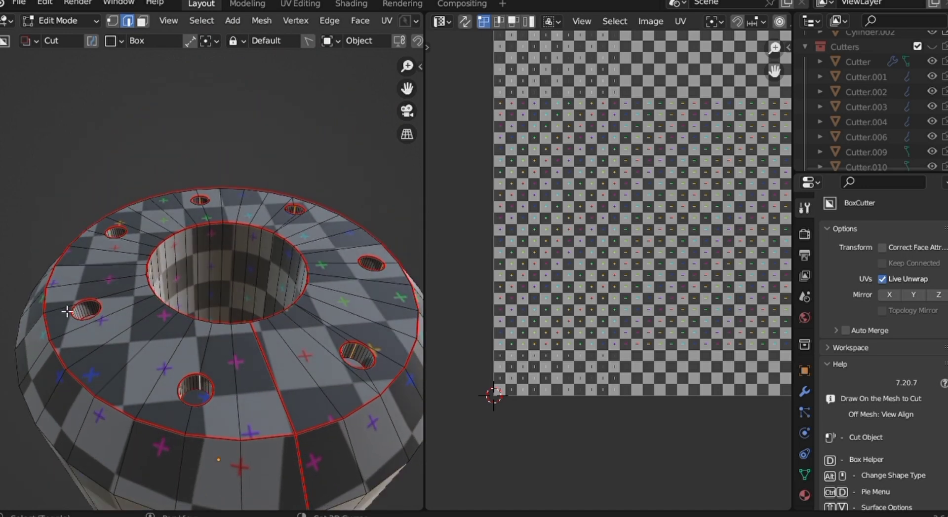
middle_click_drag(86, 314, 118, 294)
key("ctrl+e")
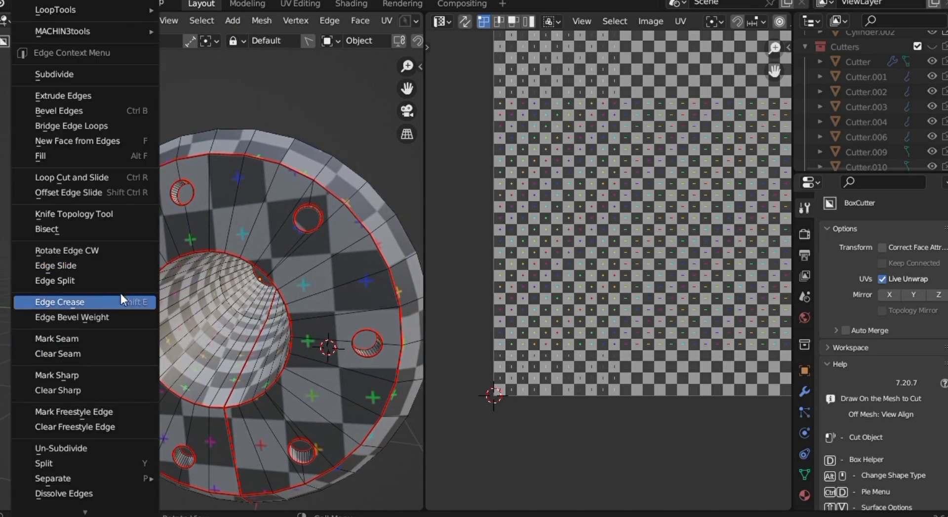
left_click(92, 338)
Clear the seam from the edge loop between the suppressor's rear chamfer and its outer body.
middle_click_drag(305, 429, 305, 428)
scroll(305, 428, "down", 2)
middle_click_drag(175, 294, 176, 295)
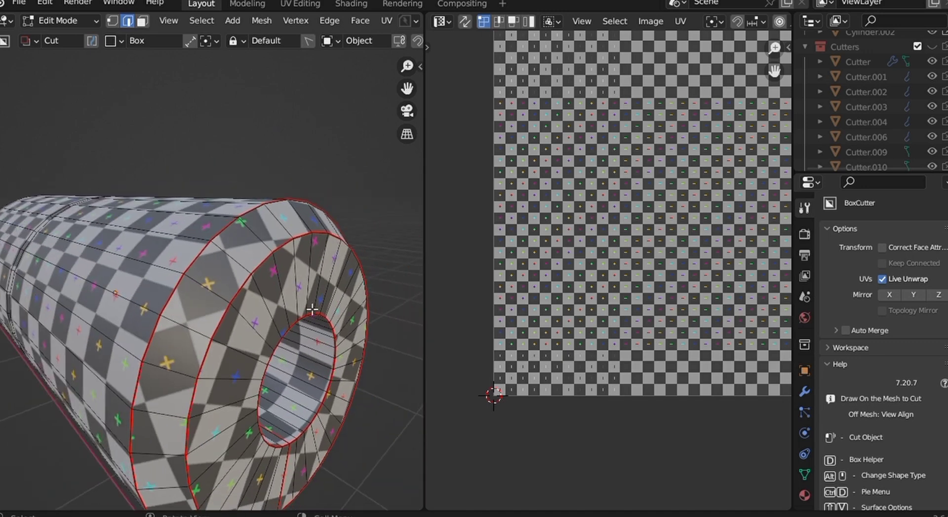
middle_click_drag(312, 310, 250, 337)
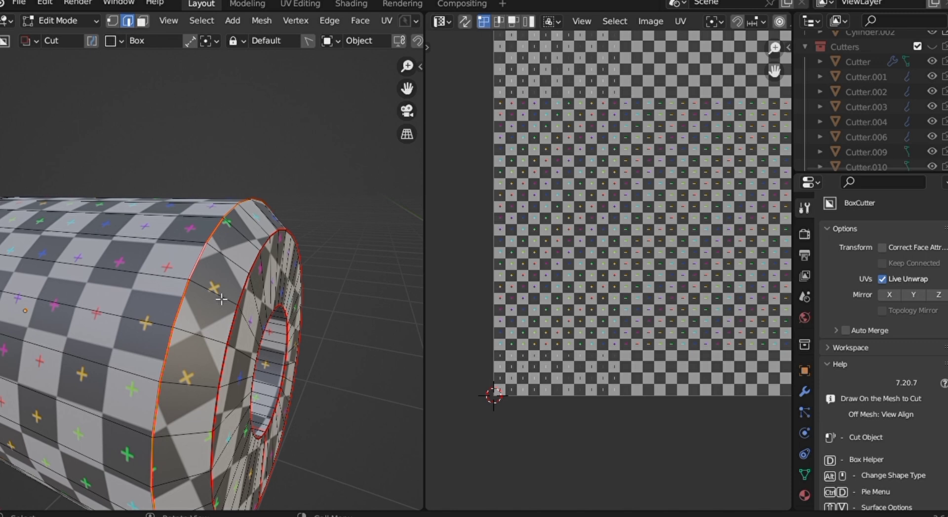
right_click(202, 266)
left_click(165, 354)
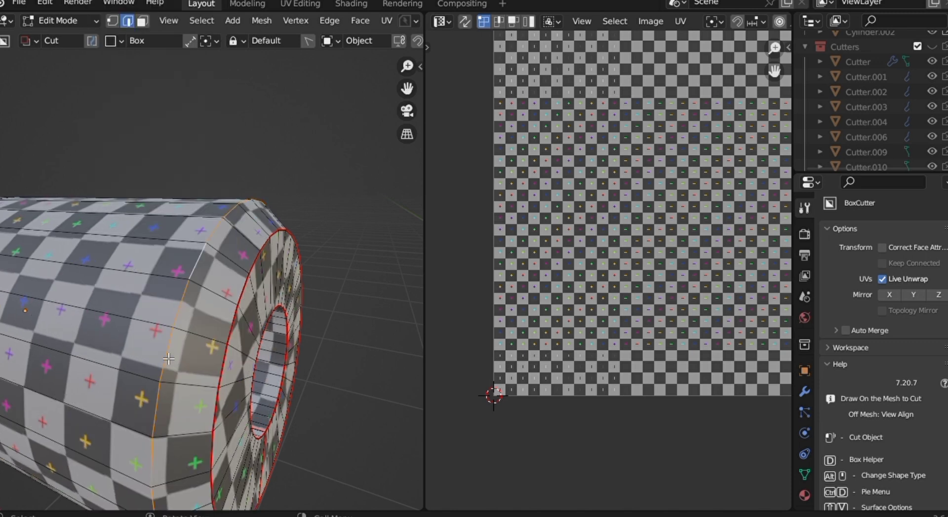
Check the grid pattern along the suppressor, return to Object Mode and exit local view to the full gun.
scroll(200, 359, "down", 1)
scroll(80, 322, "down", 1)
middle_click_drag(80, 321, 79, 321)
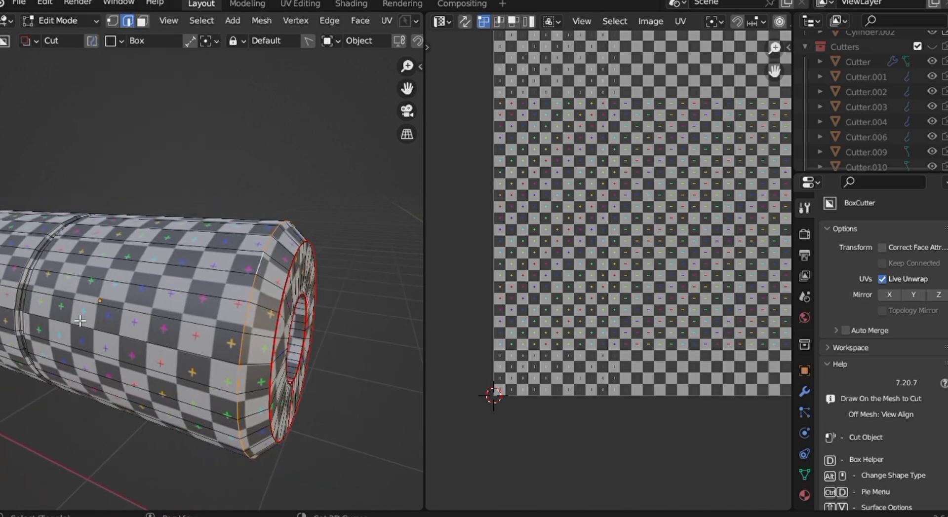
middle_click_drag(159, 347, 260, 393)
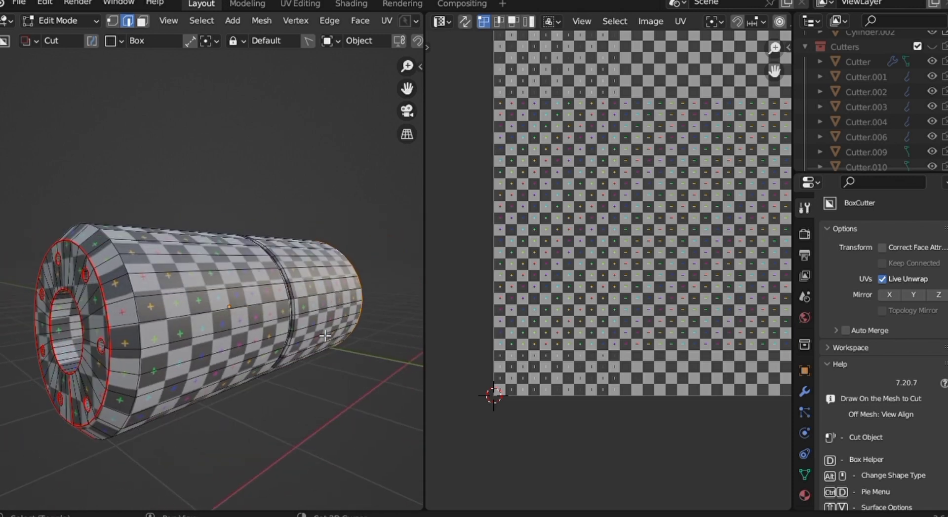
key("Tab")
left_click(232, 283)
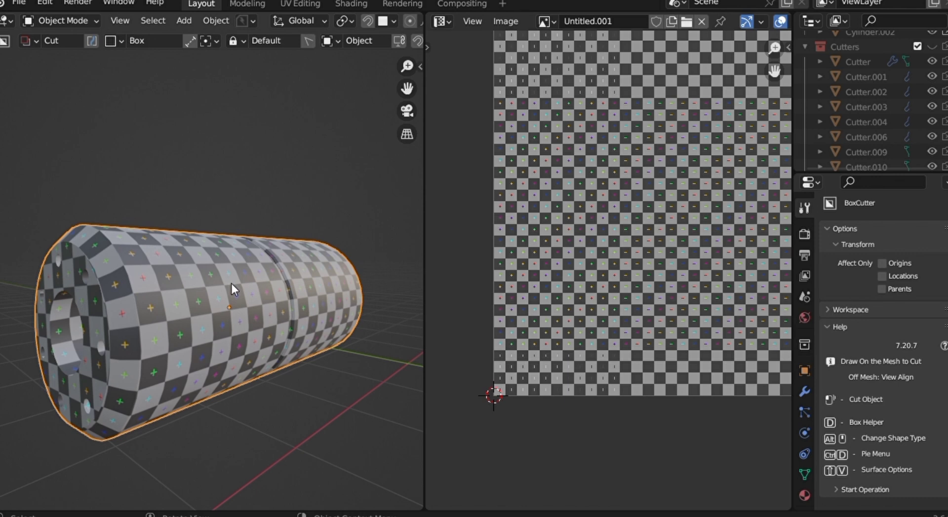
middle_click_drag(232, 283, 232, 284)
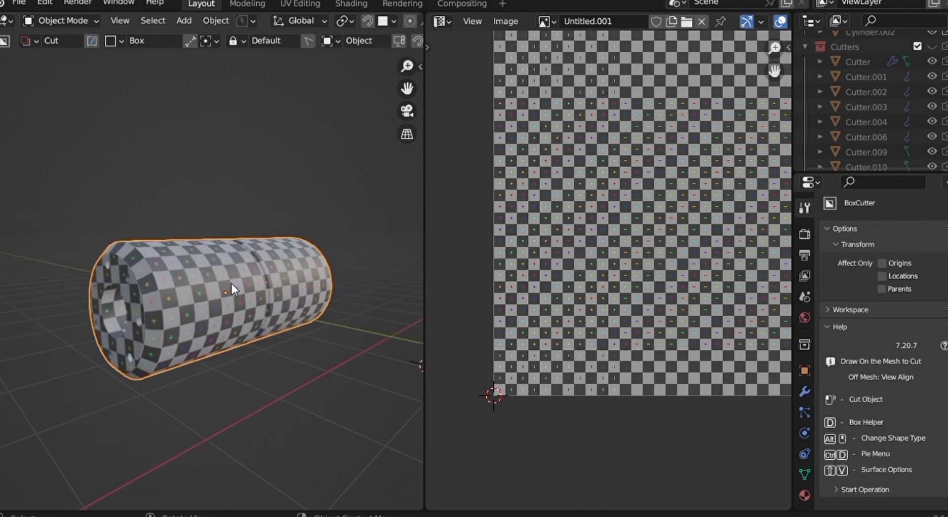
key("KP_Divide")
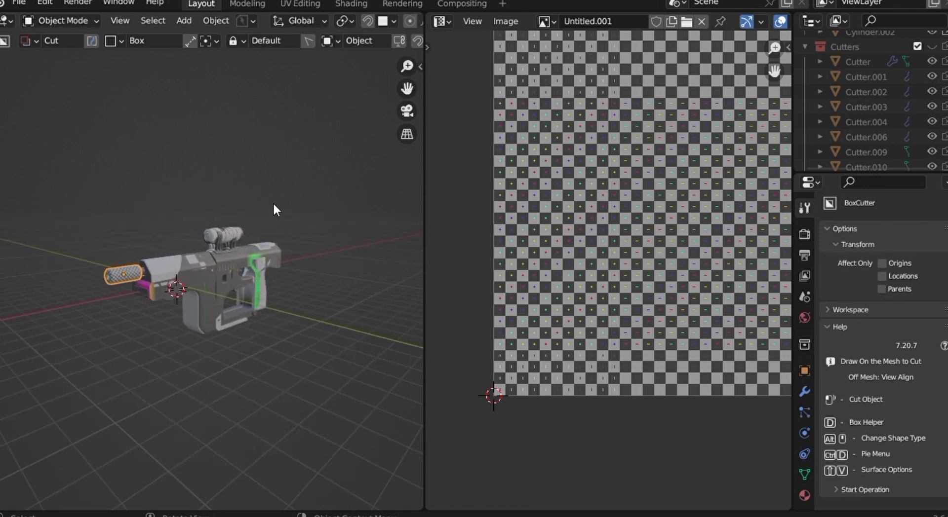
Cancel the accidental BoxCutter cut and switch to the Tweak tool.
left_click(178, 324)
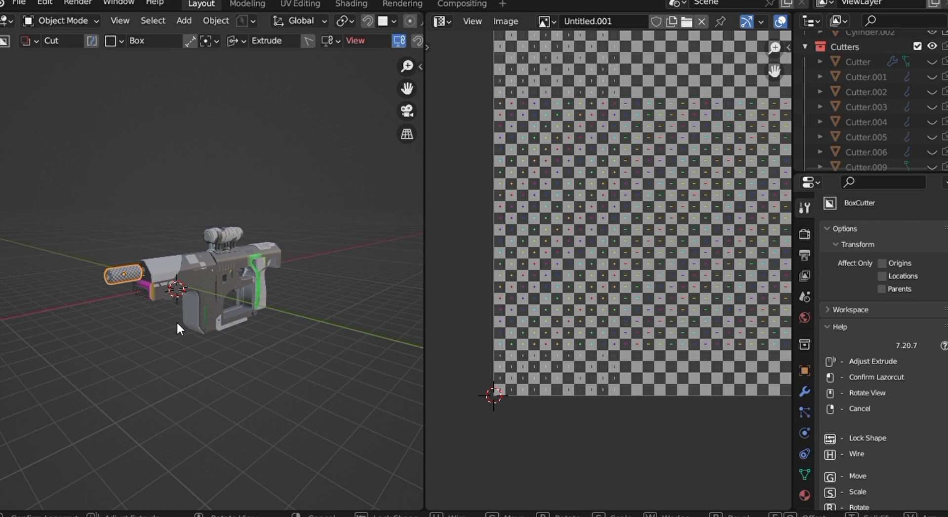
right_click(177, 324)
key("w")
Select the short cylinder joining the suppressor to the gun body and isolate it in local view.
scroll(242, 304, "up", 5)
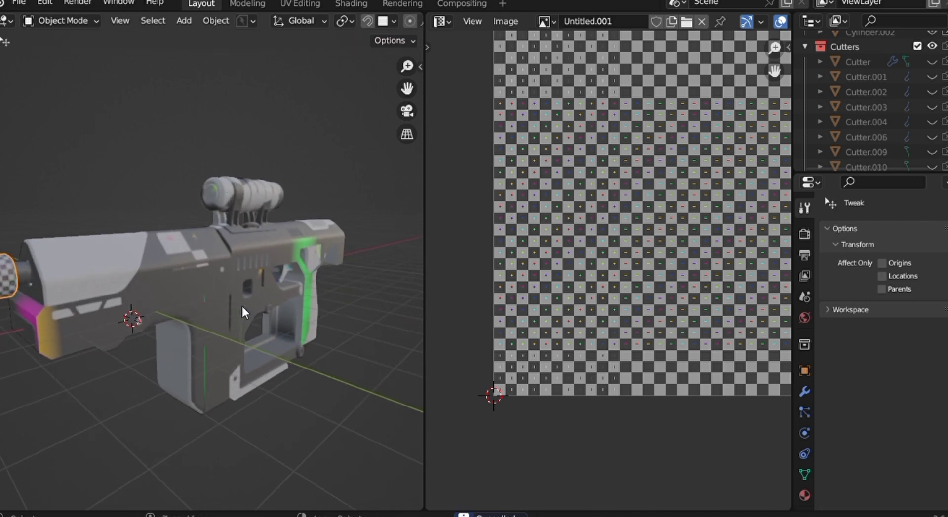
scroll(241, 304, "up", 3)
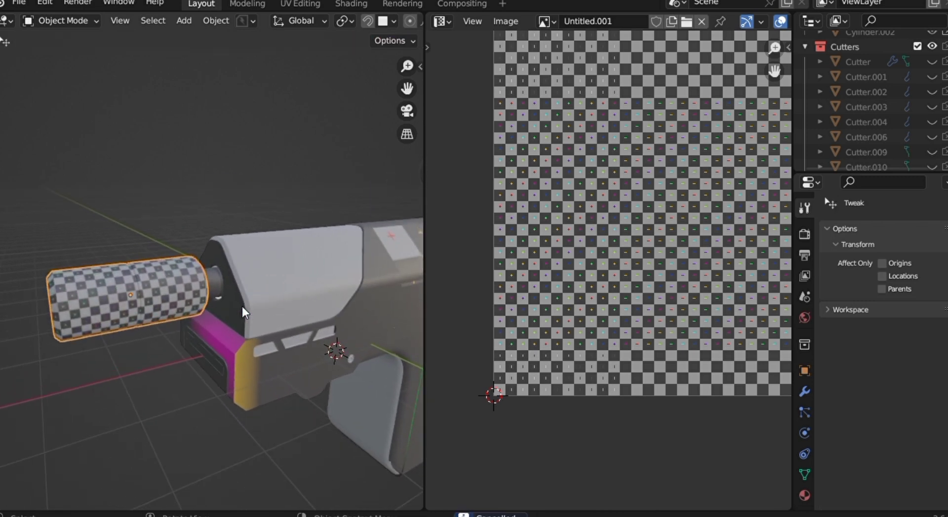
scroll(218, 279, "up", 2)
left_click(218, 280)
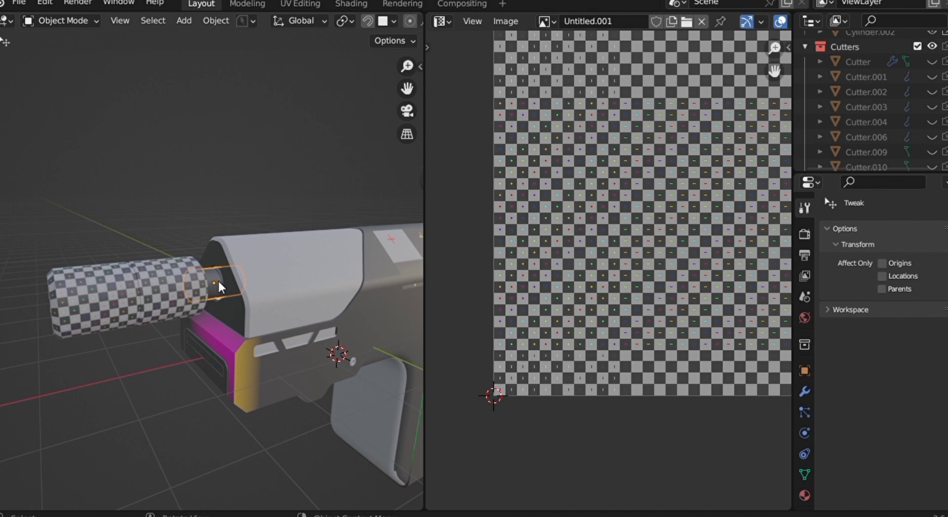
key("slash")
Compare the cylinder's editable mesh with its mirrored half in Edit Mode and Object Mode.
key("Tab")
left_click(236, 378)
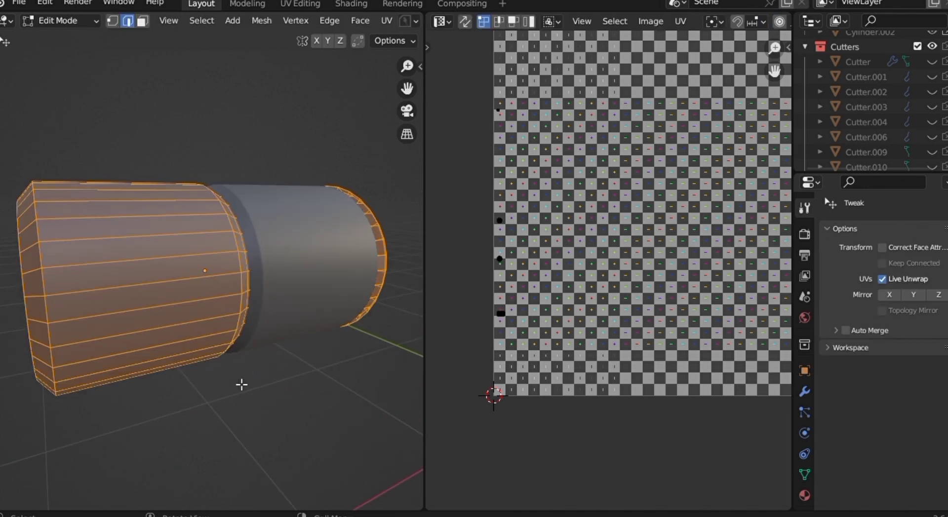
key("Tab")
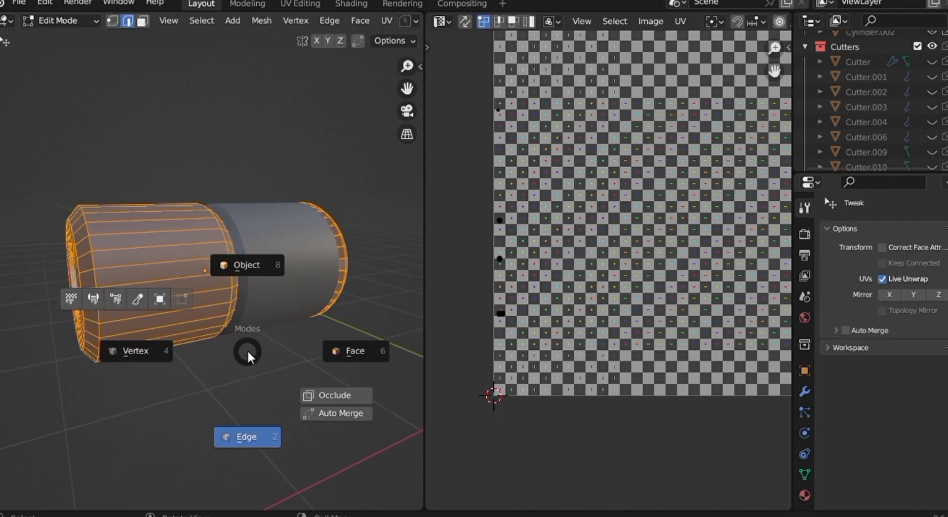
left_click(244, 306)
key("Tab")
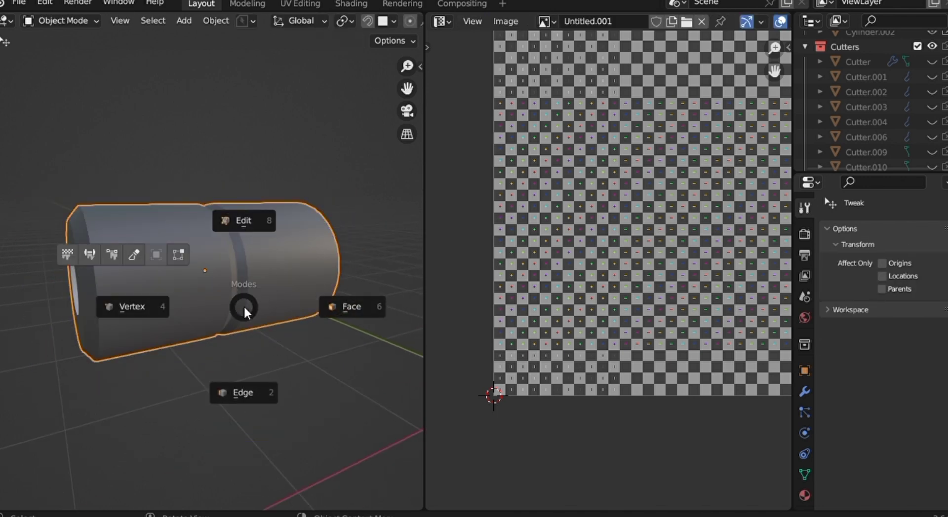
left_click(250, 359)
key("Tab")
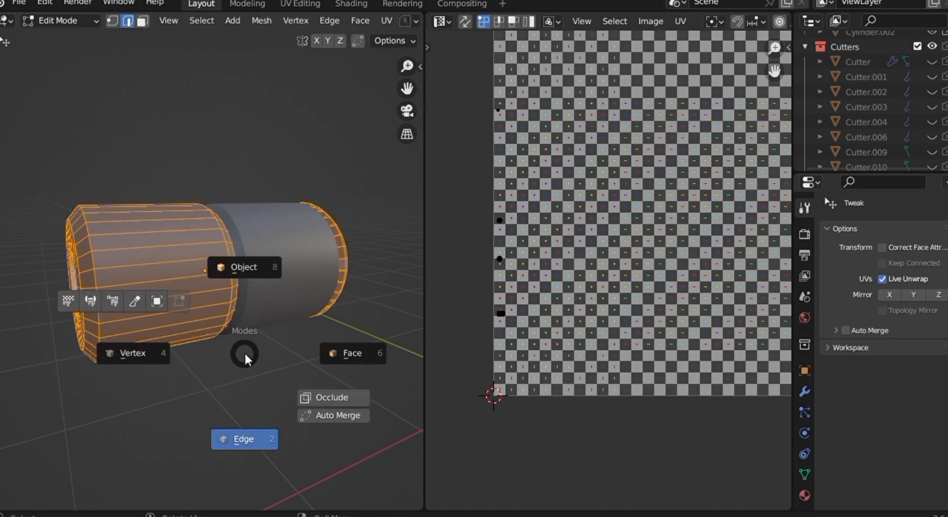
left_click(246, 312)
Apply the Mirror modifier to the isolated cylinder.
left_click(805, 390)
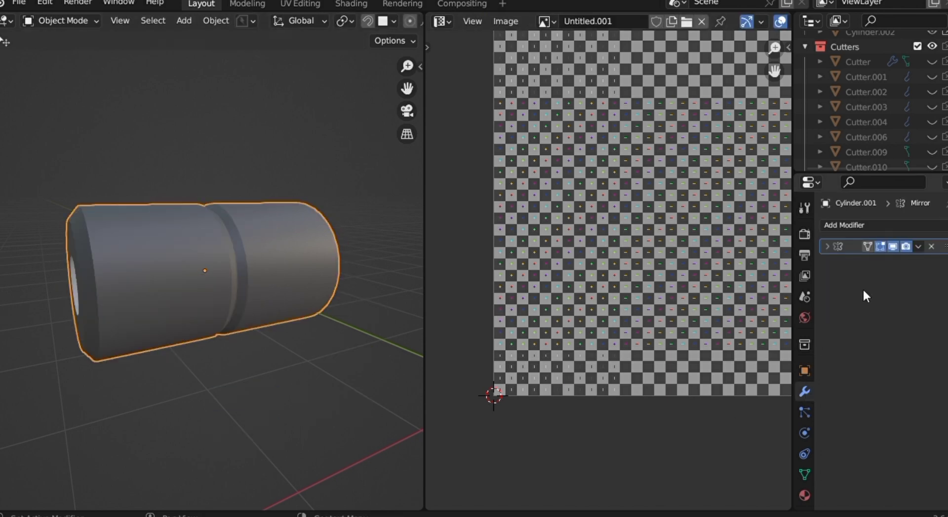
key("ctrl+a")
key("Tab")
key("Escape")
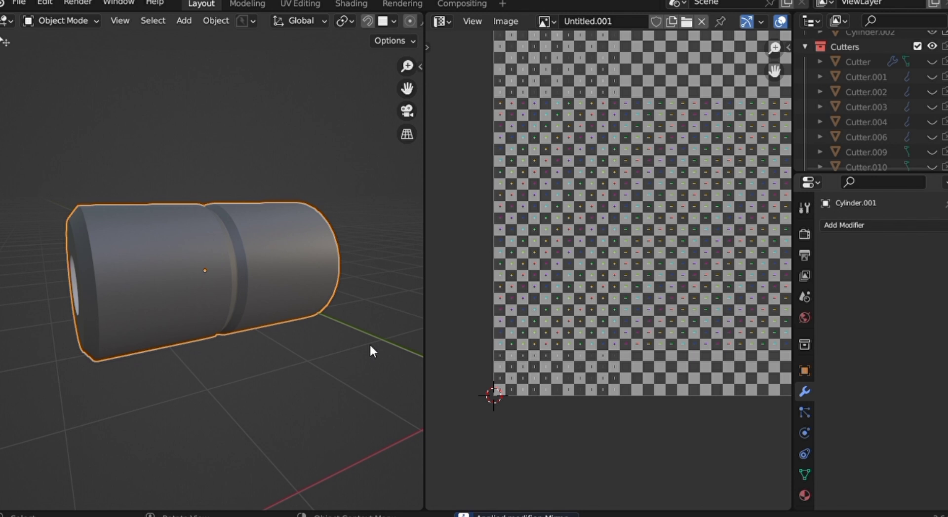
Enter edge editing on the isolated cylinder and deselect all of its edges.
key("Tab")
left_click(259, 329)
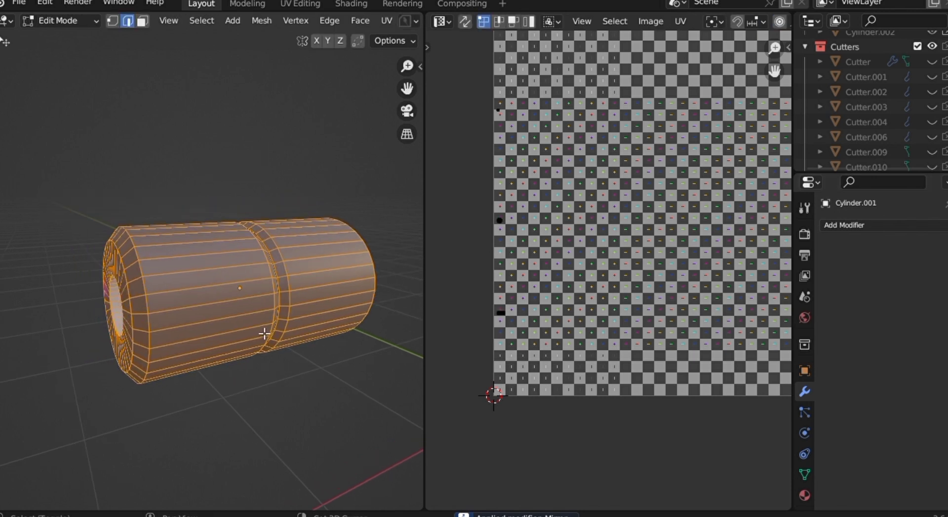
key("Tab")
key("Escape")
left_click(231, 421)
left_click(168, 100)
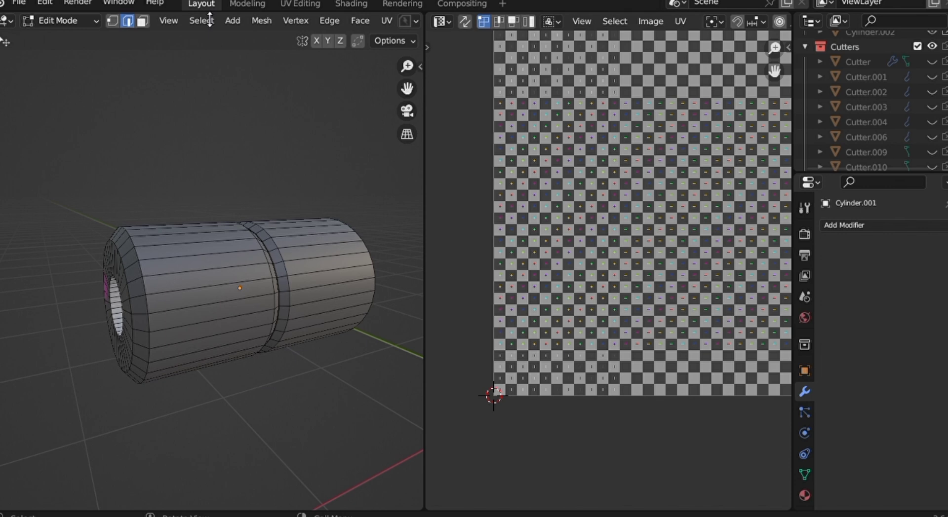
Select all sharp edges of the cylinder and mark them as seams.
left_click(202, 20)
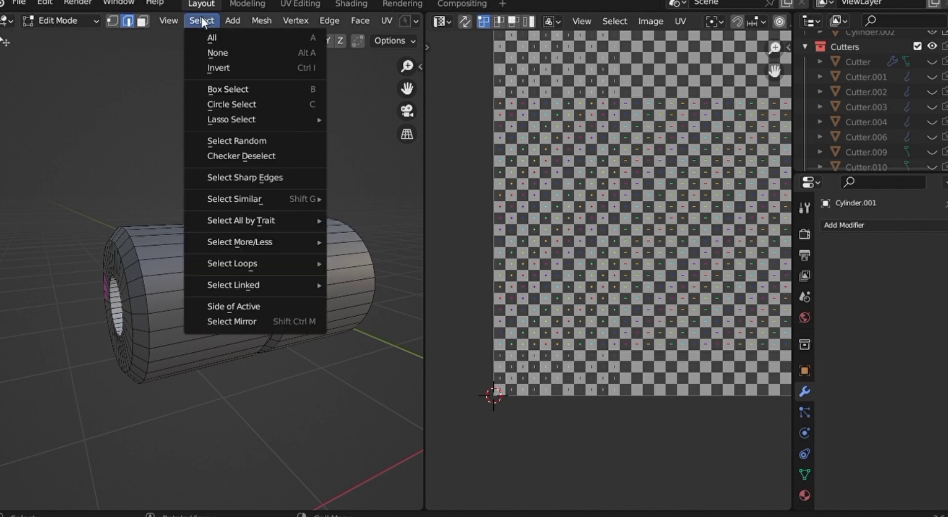
left_click(251, 177)
right_click(247, 238)
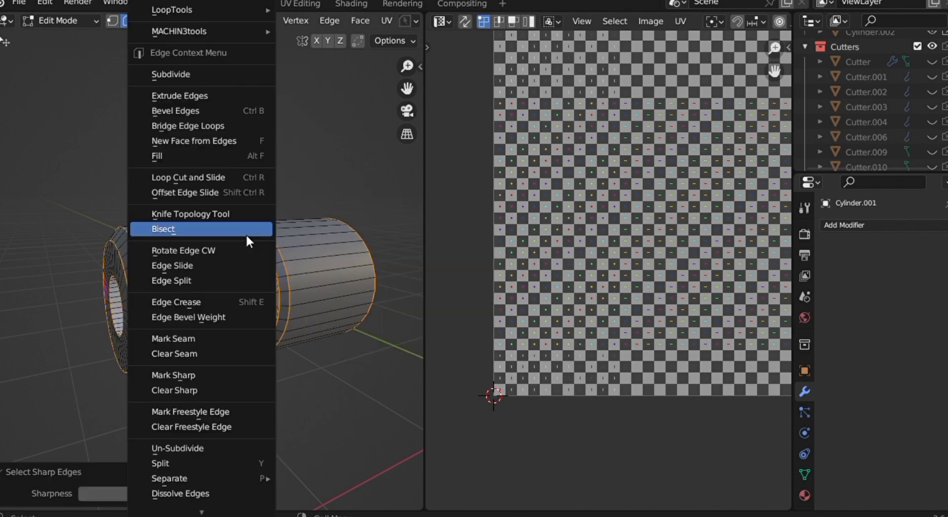
left_click(205, 341)
middle_click_drag(295, 356, 294, 355)
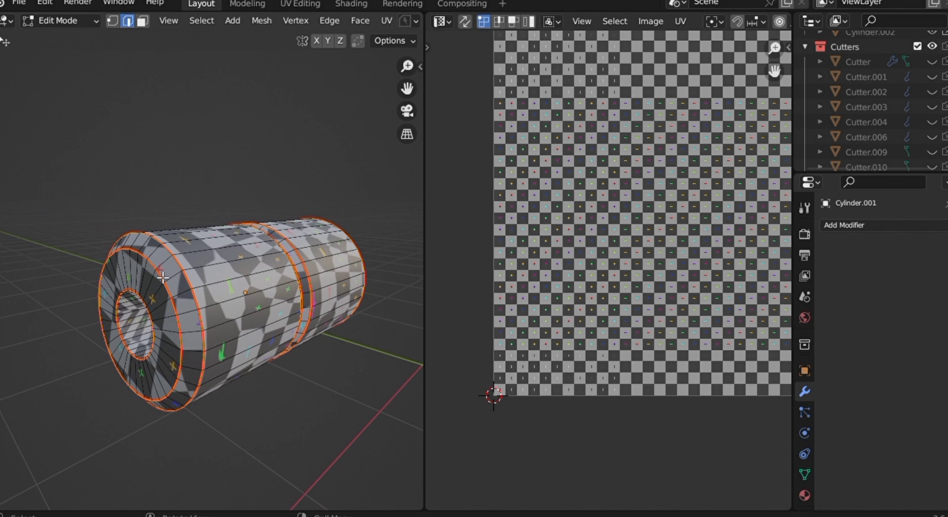
Clear the seams from the cylinder's front chamfer-to-body loop, the groove's edge loops and the rear edge loop.
key("alt+a")
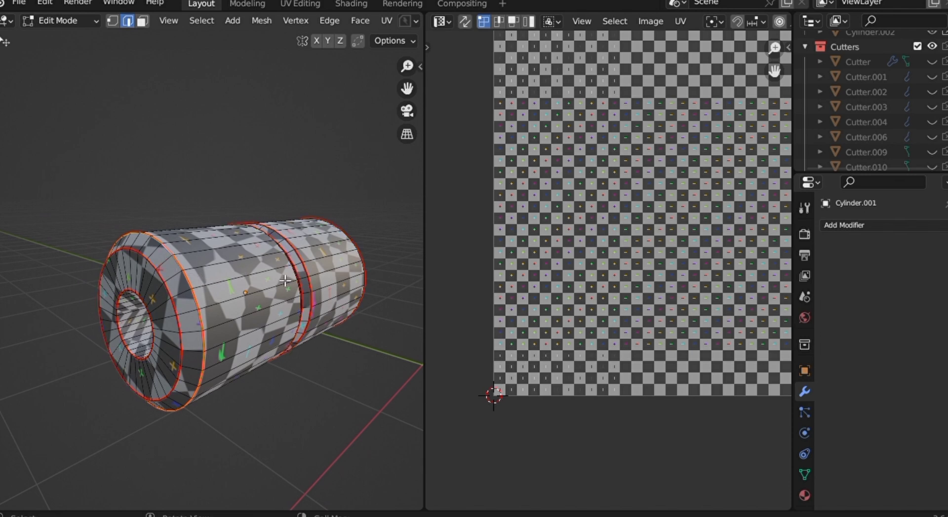
middle_click_drag(285, 280, 244, 281)
left_click(240, 269, "alt+shift")
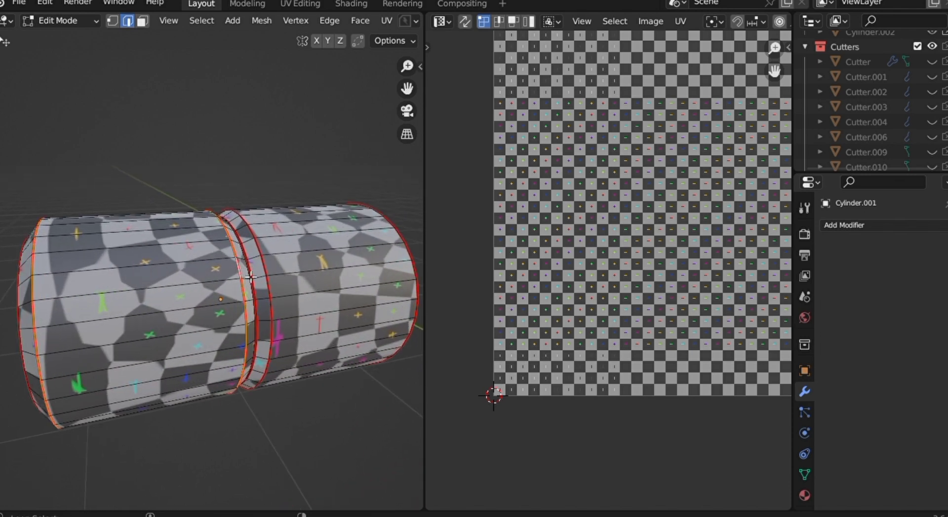
left_click(250, 276, "alt+shift")
left_click(256, 275, "alt+shift")
left_click(269, 271, "alt+shift")
middle_click_drag(291, 271, 338, 289)
right_click(266, 304)
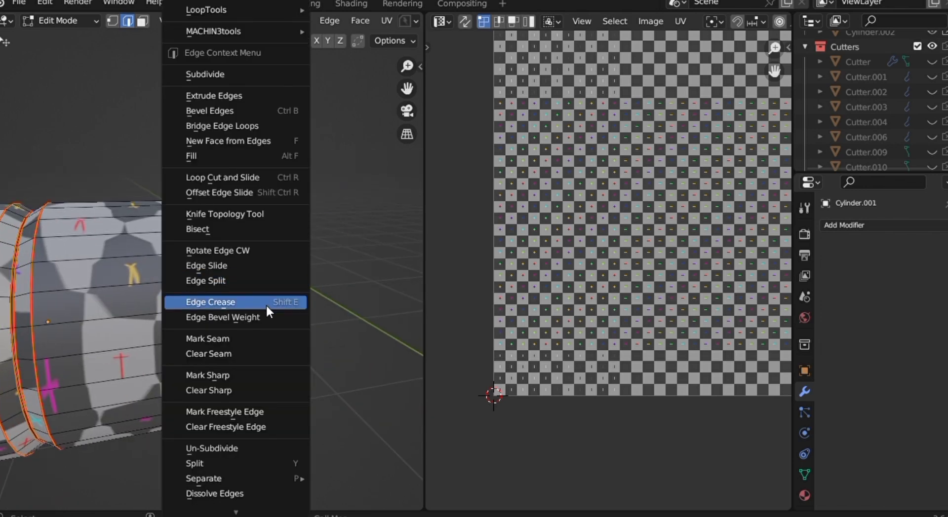
left_click(231, 352)
Select the lengthwise edge loop along the cylinder's outer body and mark it as a seam.
scroll(235, 356, "down", 2)
middle_click_drag(235, 357, 346, 353, "shift")
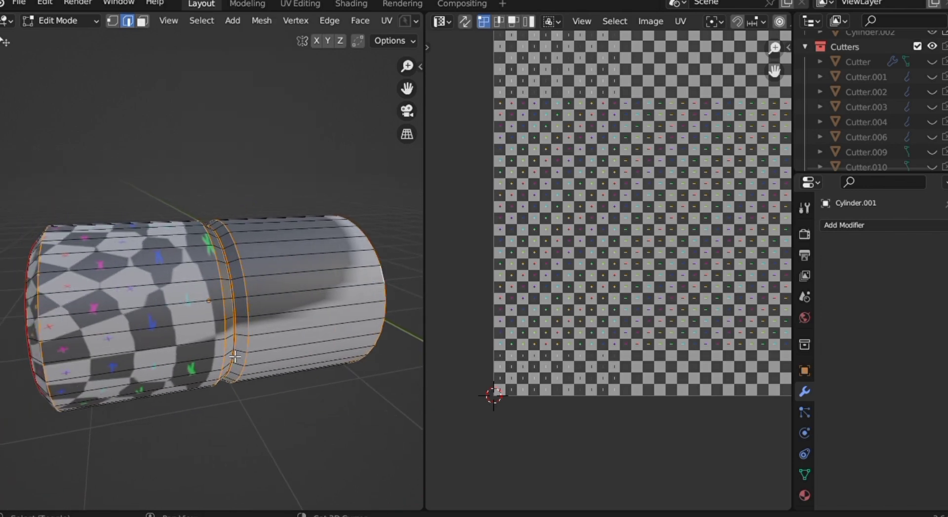
middle_click_drag(168, 341, 220, 345)
left_click(182, 275, "alt")
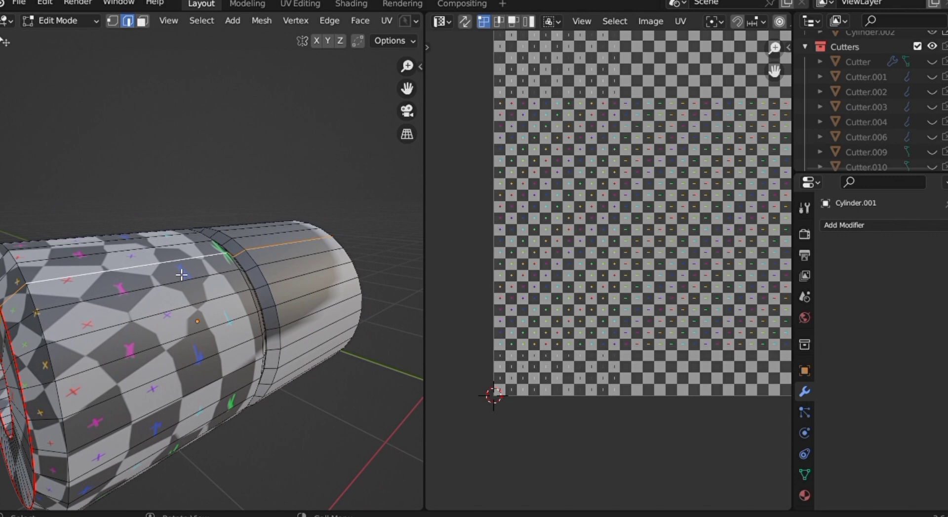
right_click(181, 275)
left_click(141, 336)
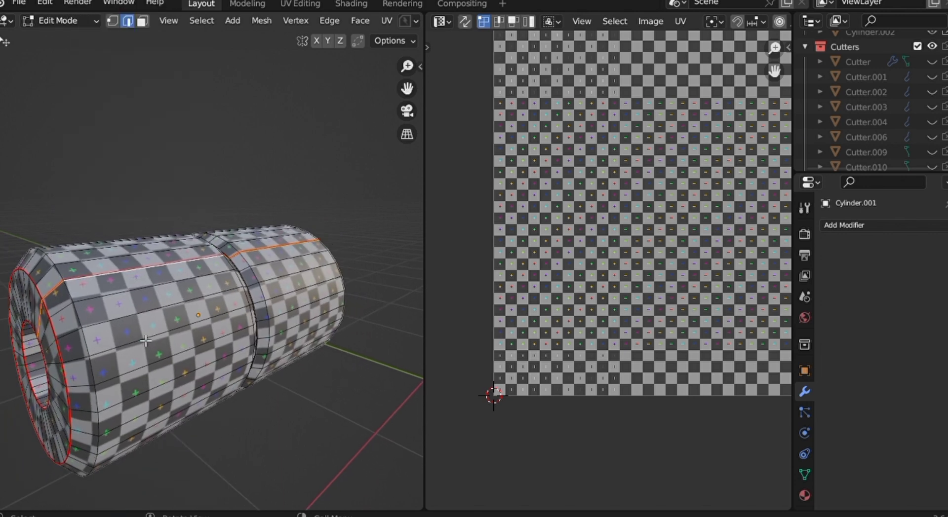
Check the grid pattern on the cylinder and exit local view to the full gun.
middle_click_drag(146, 341, 122, 347)
scroll(145, 340, "down", 1)
key("KP_Divide")
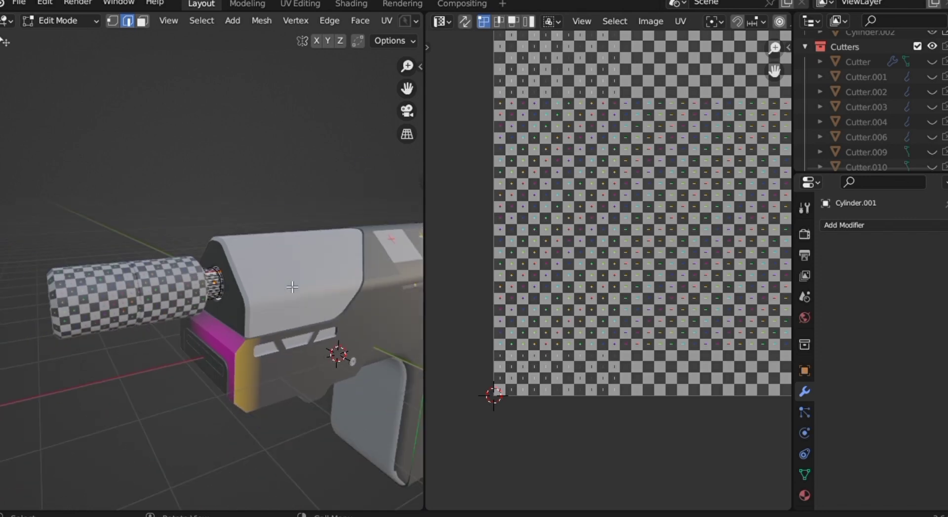
Exit the cylinder's editing, open the checker-free front housing box for edge editing and isolate it in local view.
middle_click_drag(292, 287, 262, 285)
key("Tab")
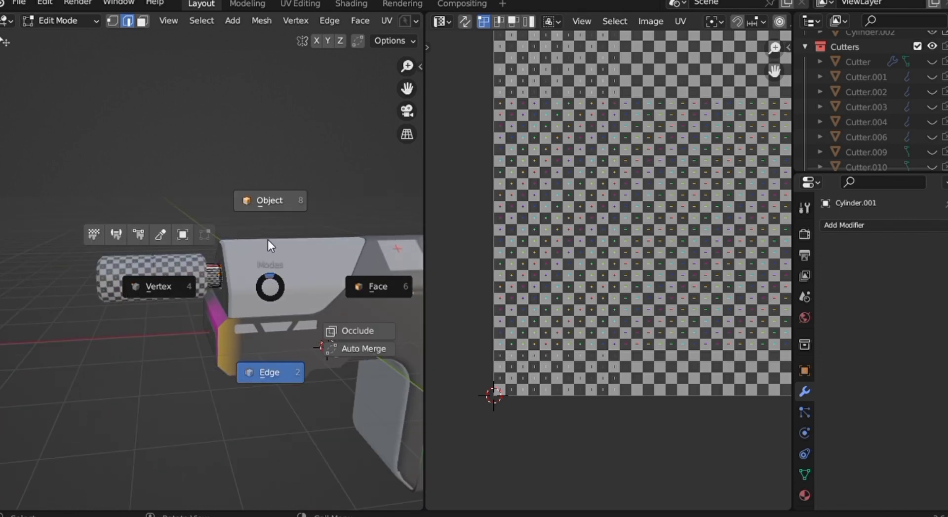
left_click(267, 214)
left_click(284, 282)
key("Tab")
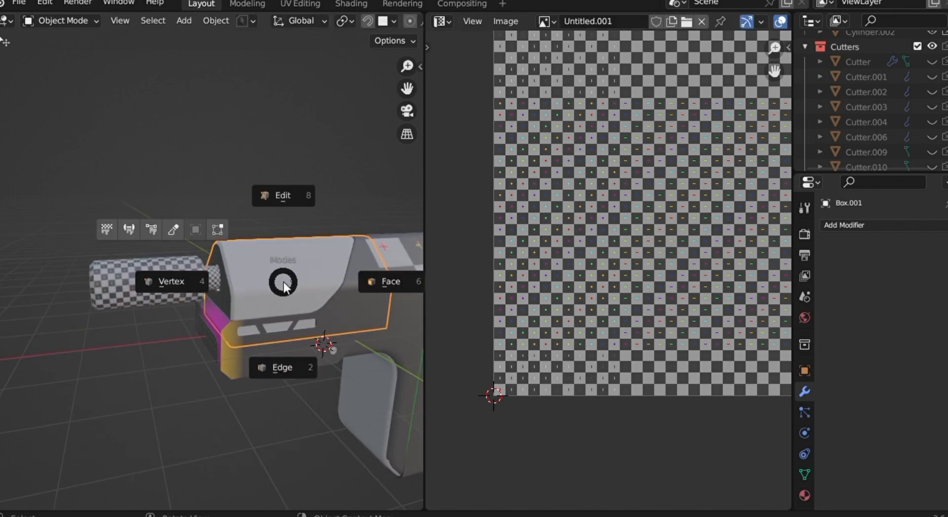
left_click(281, 343)
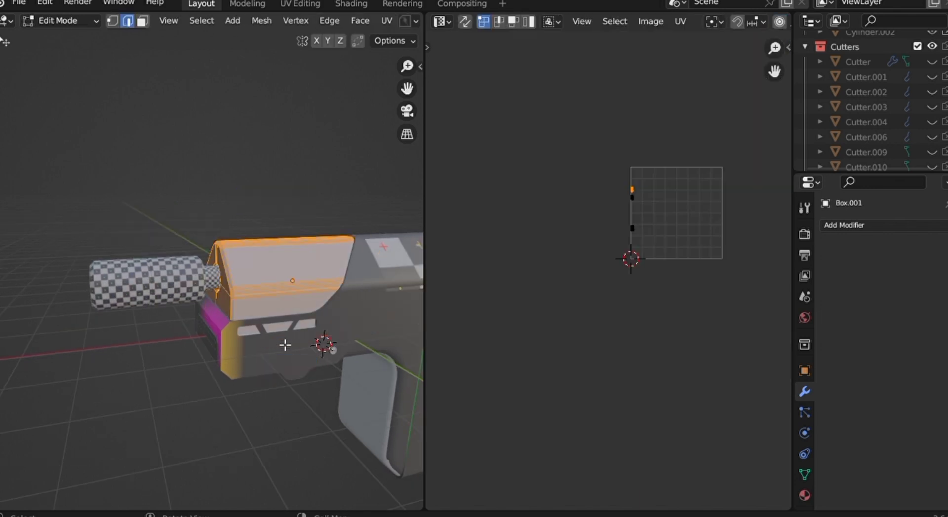
key("KP_Divide")
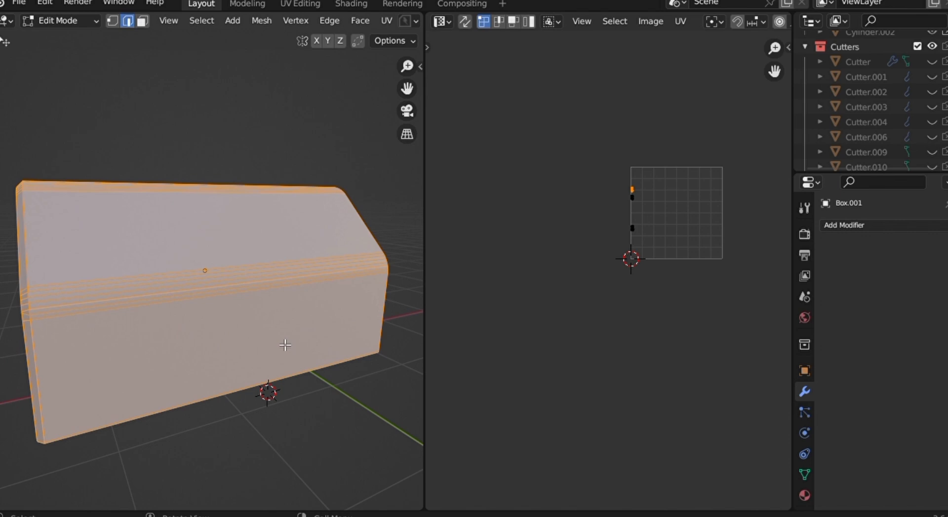
Select all sharp edges of the housing box at 30° sharpness and mark them as seams.
middle_click_drag(253, 229, 253, 228)
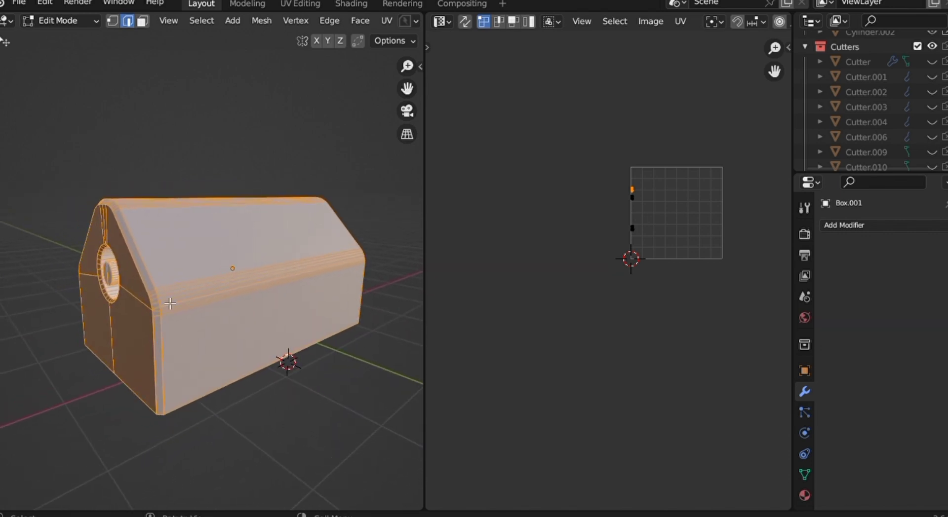
middle_click_drag(144, 314, 148, 311)
key("alt+a")
left_click(202, 20)
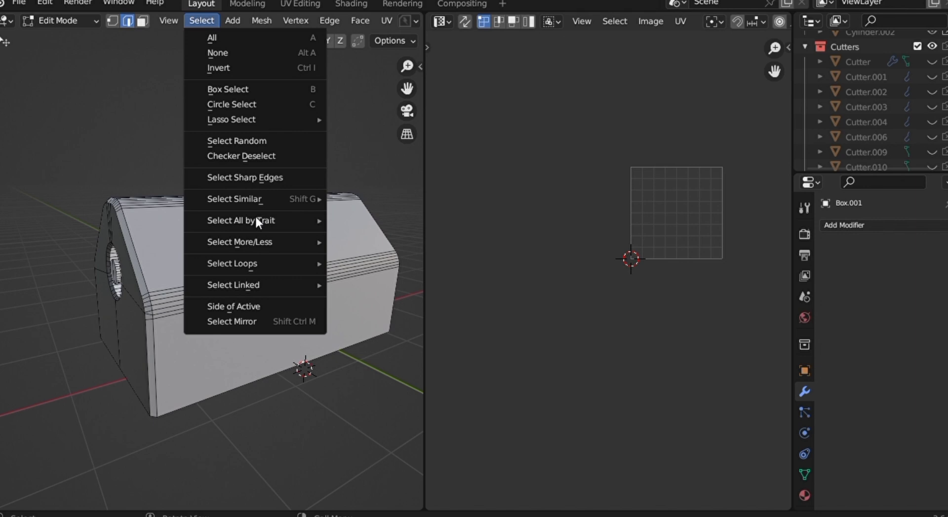
mouse_move(238, 291)
left_click(258, 179)
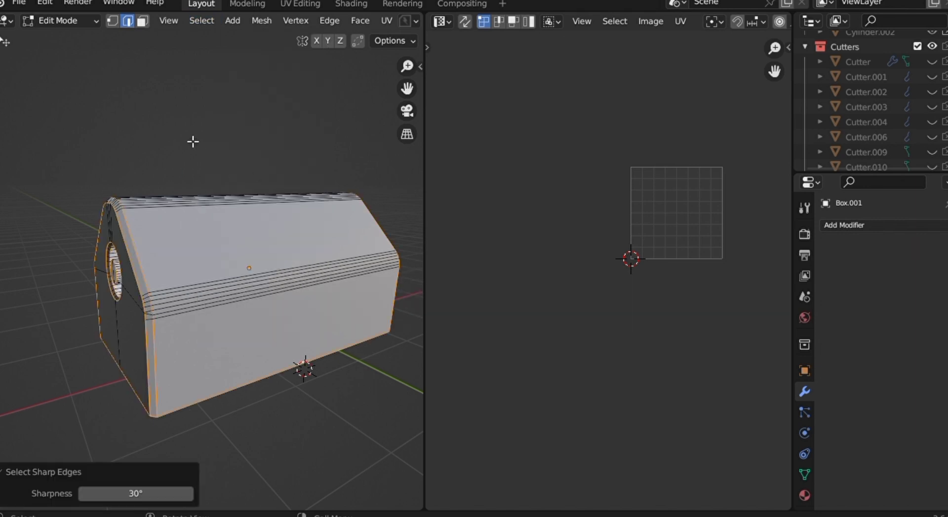
right_click(197, 286)
left_click(163, 342)
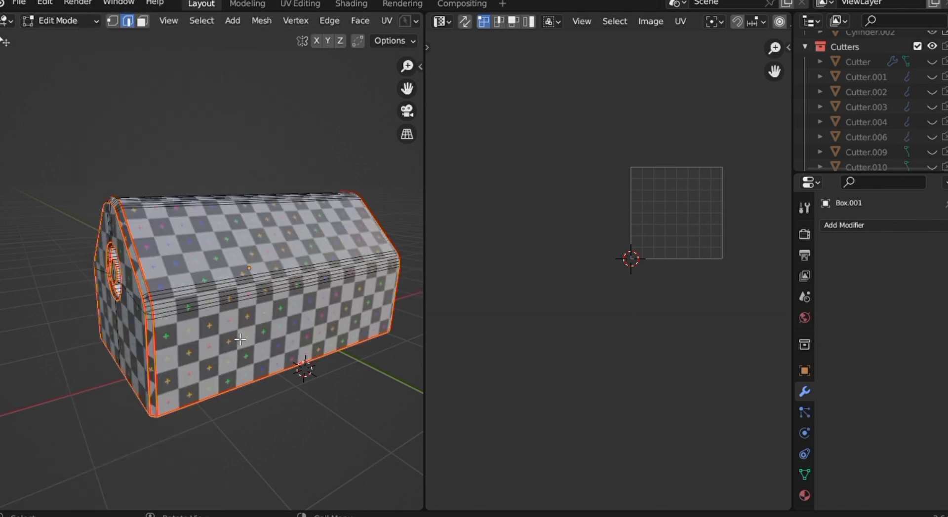
Widen the 3D viewport and clear the seam from the outer edge loop of the housing's front chamfer.
middle_click_drag(243, 286, 293, 326)
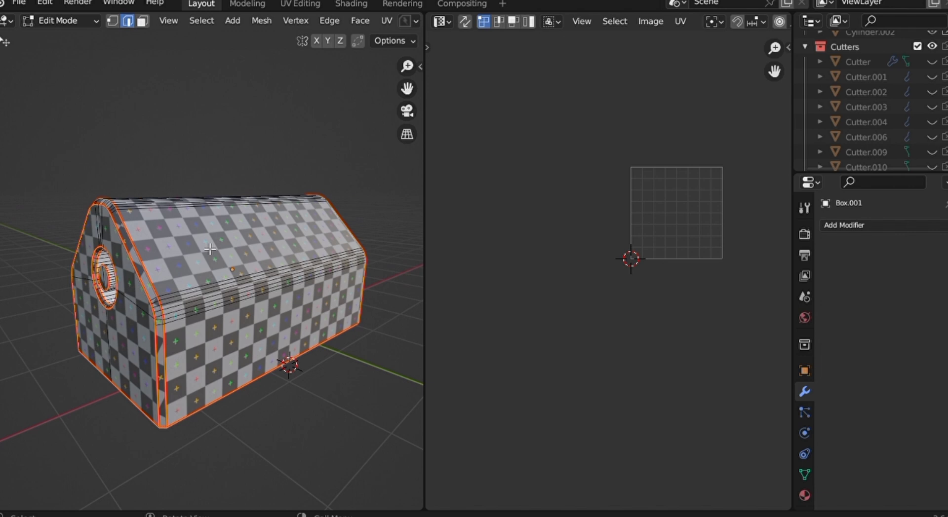
middle_click_drag(235, 285, 262, 301)
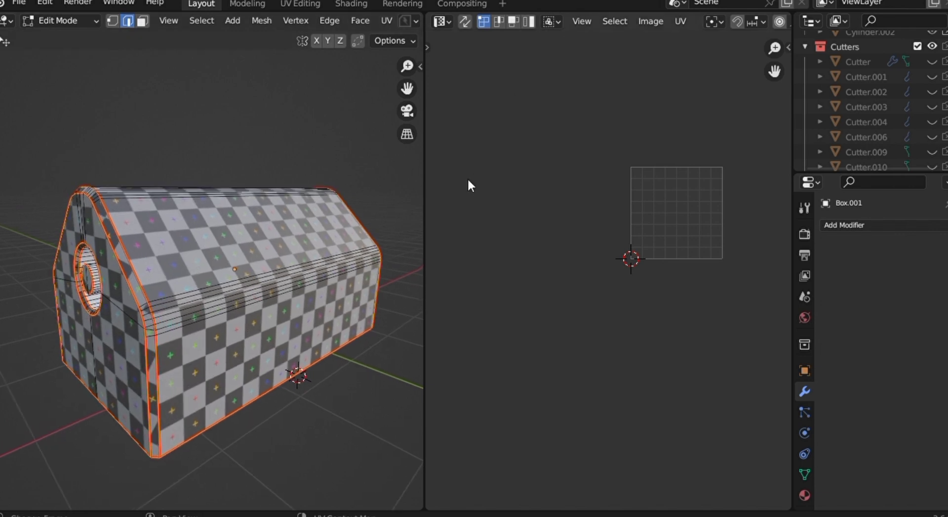
left_click_drag(434, 203, 535, 210)
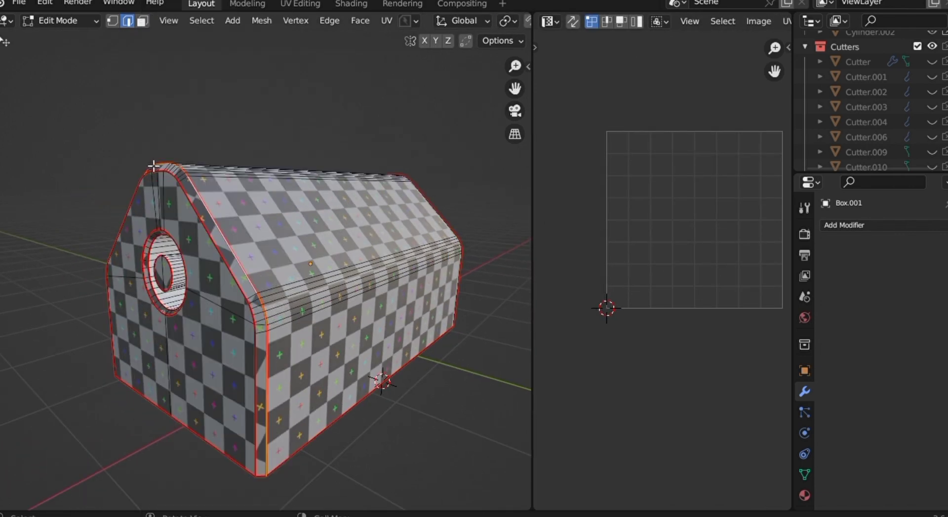
right_click(154, 166)
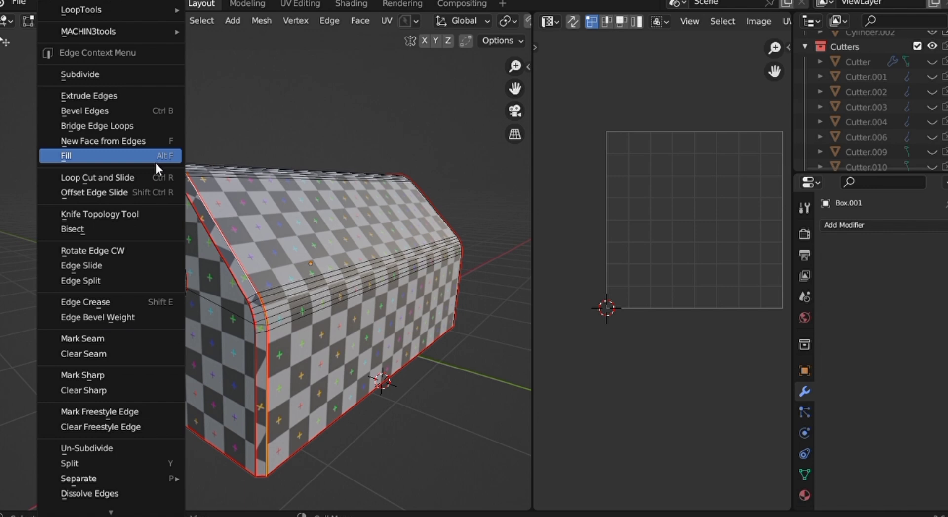
left_click(105, 357)
middle_click_drag(227, 379, 197, 379)
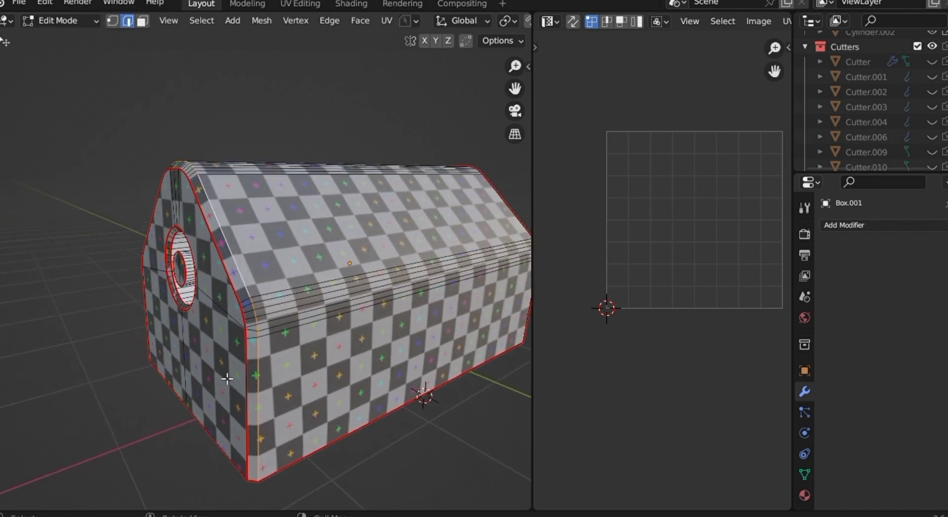
left_click(248, 275, "ctrl")
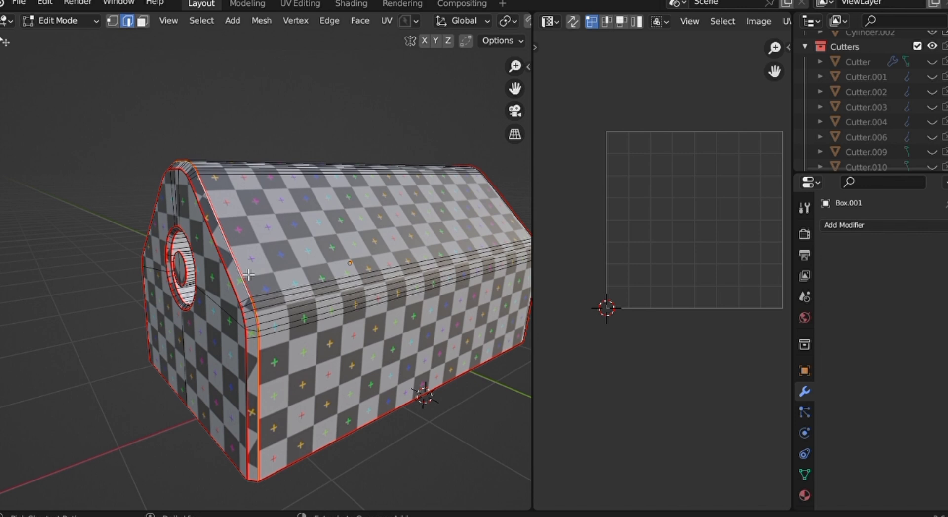
key("ctrl+z")
Clear the seam from the outer rim loop of the round hole in the housing's front face.
middle_click_drag(203, 236, 258, 227)
left_click(271, 303, "alt")
left_click(260, 266, "alt+shift")
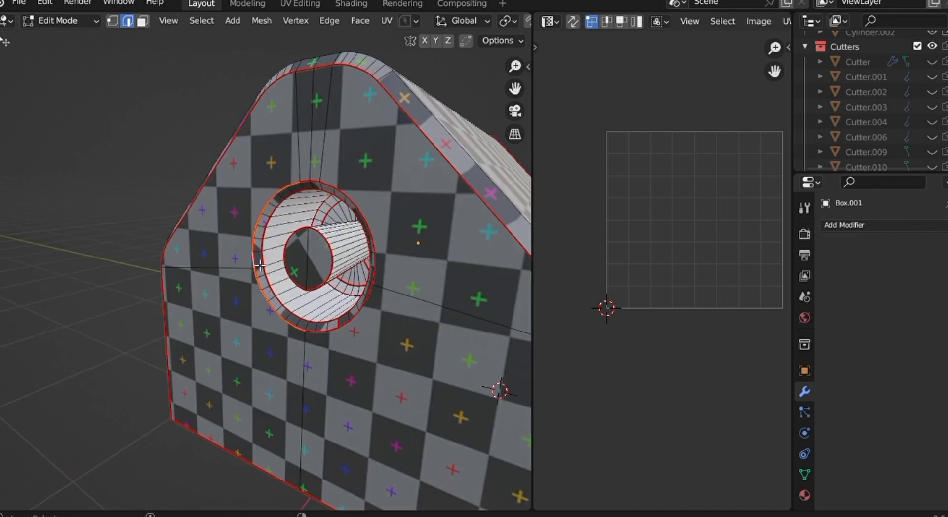
left_click(340, 192, "alt")
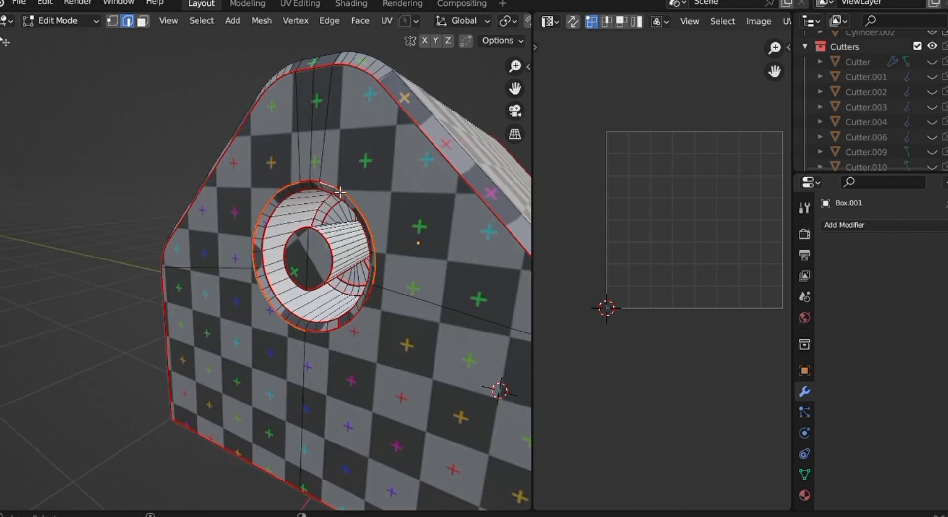
left_click(350, 327, "alt+shift")
middle_click_drag(366, 312, 510, 279)
right_click(386, 265)
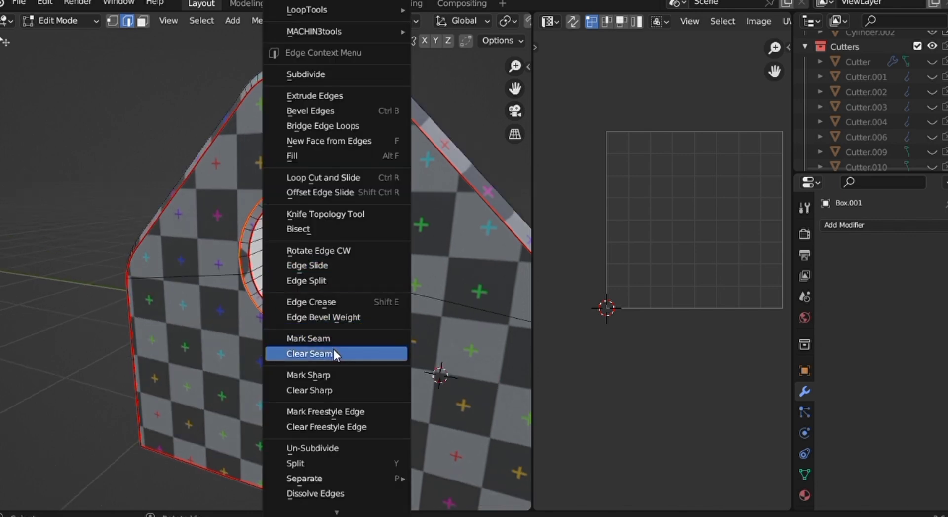
left_click(334, 353)
Clear the seams from the edge loops of the inner step inside the round hole.
middle_click_drag(334, 354, 347, 341)
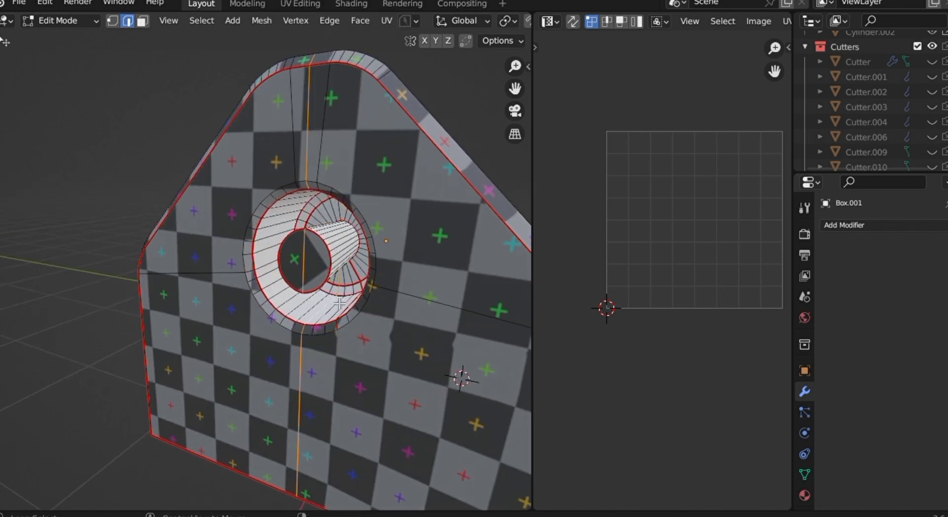
right_click(351, 290)
left_click(292, 362)
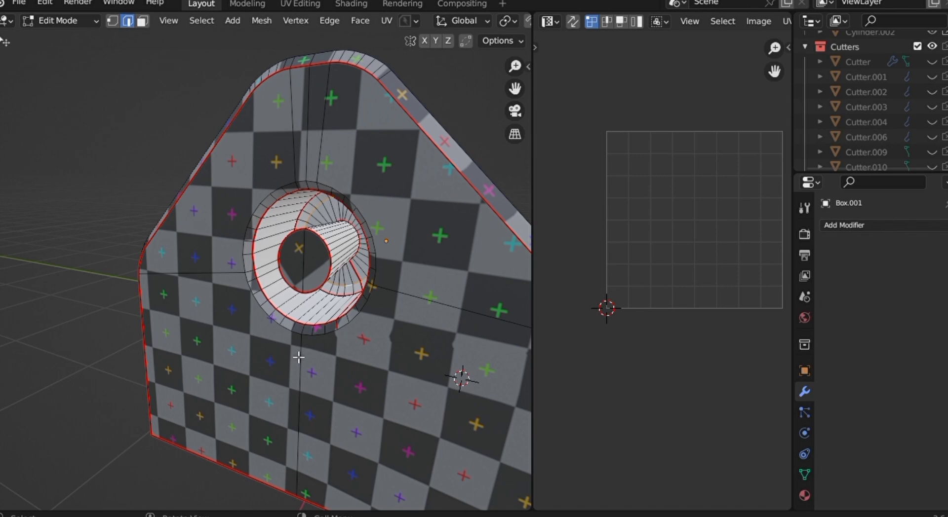
Clear the seam from the edges at the rear end of the housing box.
middle_click_drag(296, 364, 368, 303)
scroll(368, 303, "down", 5)
middle_click_drag(415, 323, 130, 203)
middle_click_drag(262, 213, 291, 220)
right_click(350, 241)
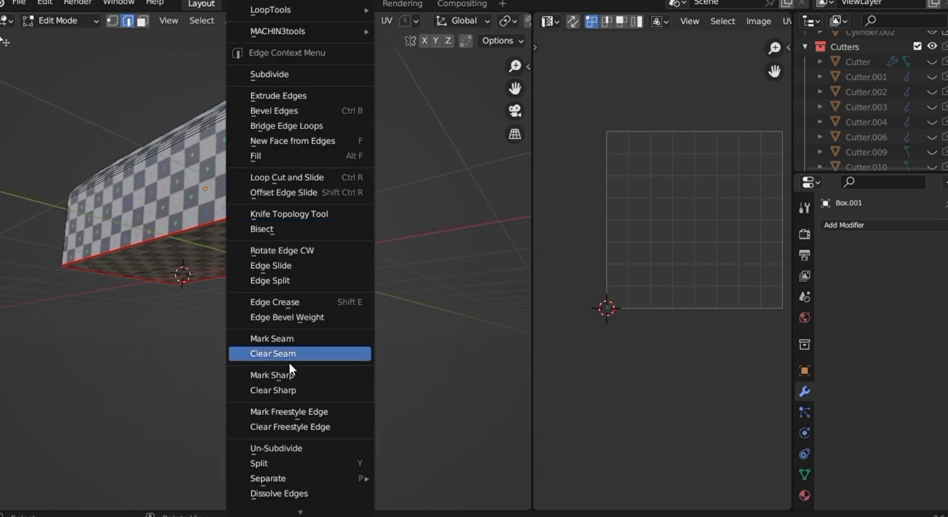
left_click(290, 359)
middle_click_drag(297, 362, 319, 322)
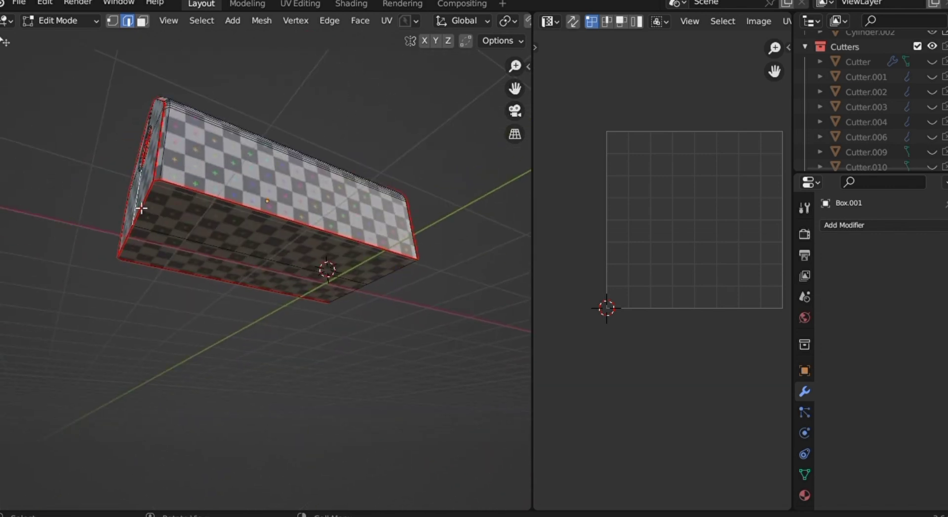
Select the whole housing mesh to inspect its UV layout and grid pattern, and return to the full gun.
middle_click_drag(141, 208, 126, 42)
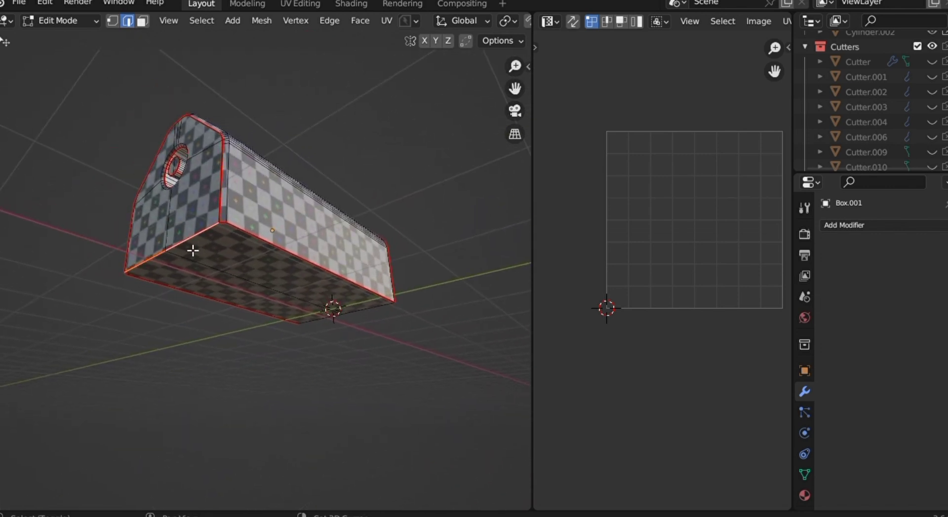
key("a")
scroll(594, 292, "up", 4)
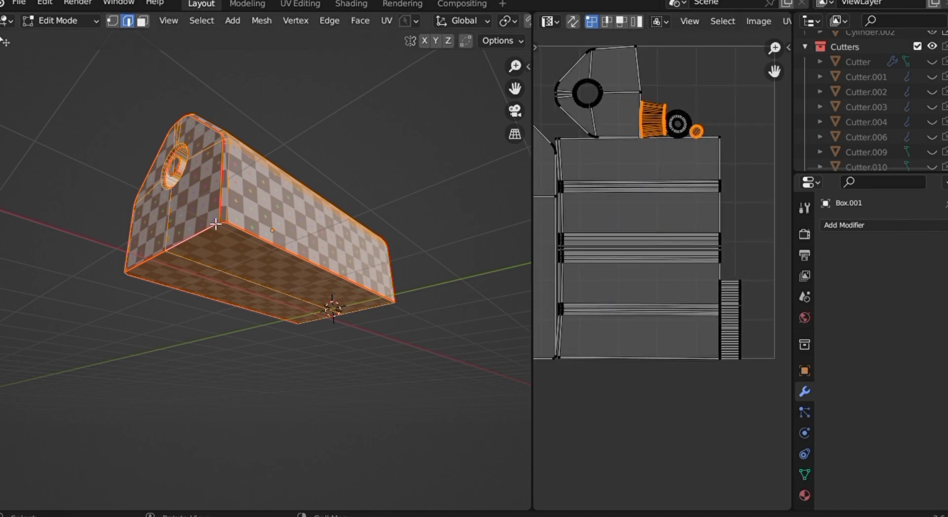
middle_click_drag(216, 224, 256, 249)
scroll(216, 224, "up", 3)
middle_click_drag(216, 224, 321, 223)
scroll(216, 224, "down", 5)
key("Tab")
key("KP_Divide")
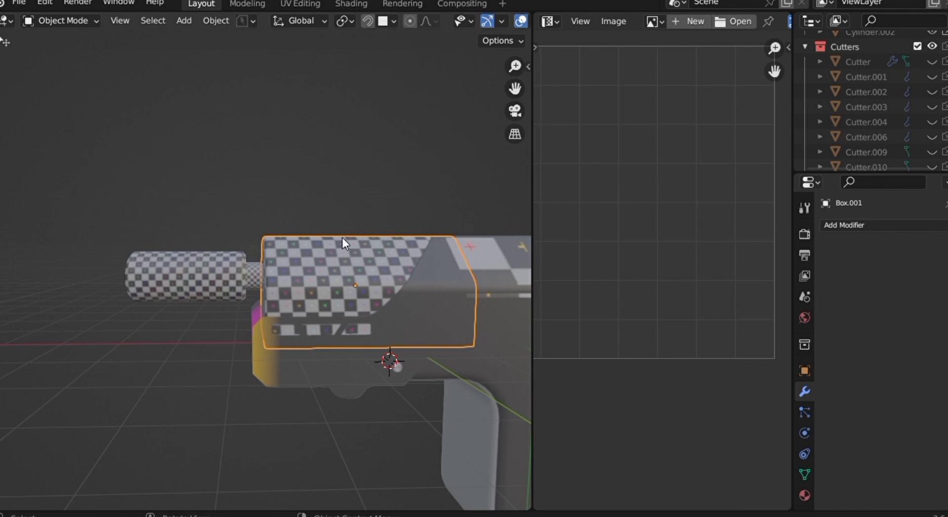
Select the gun's main frame, isolate it in local view and open it for edge editing.
left_click(299, 370)
key("KP_Decimal")
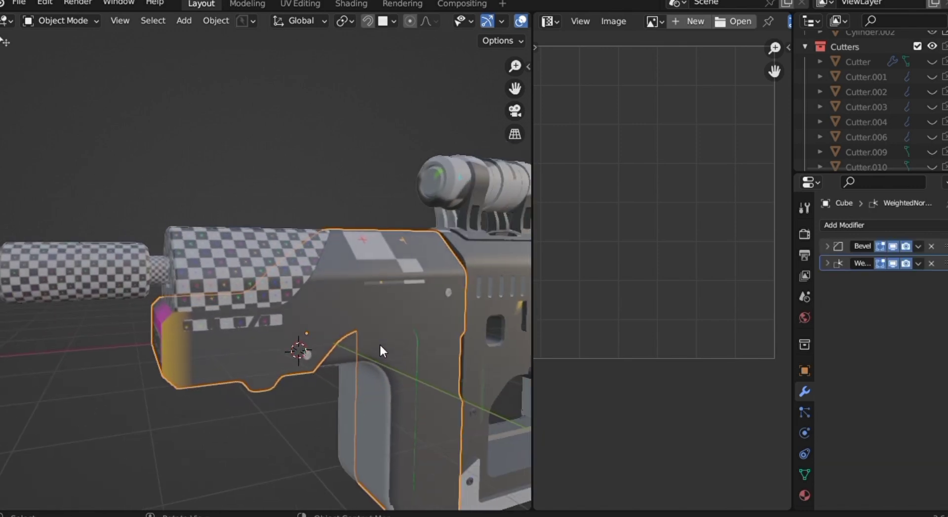
key("KP_Divide")
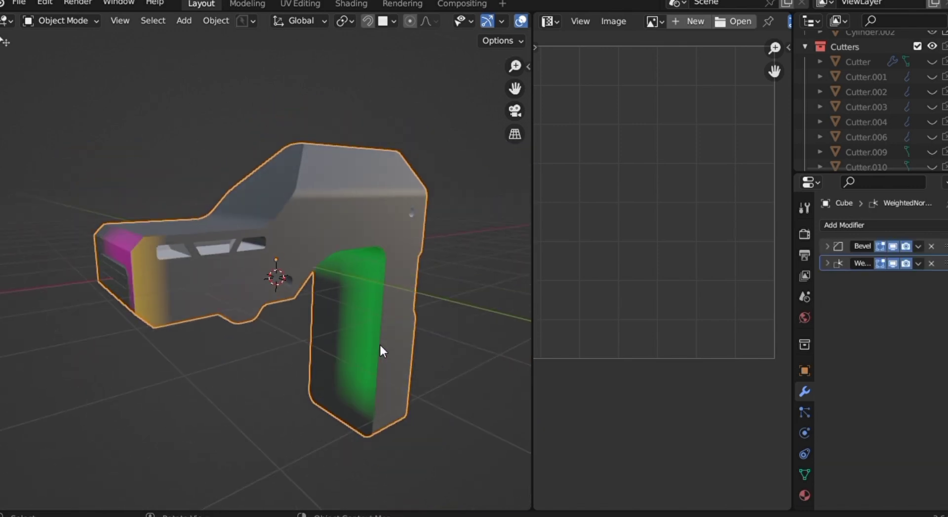
key("Tab")
left_click(384, 427)
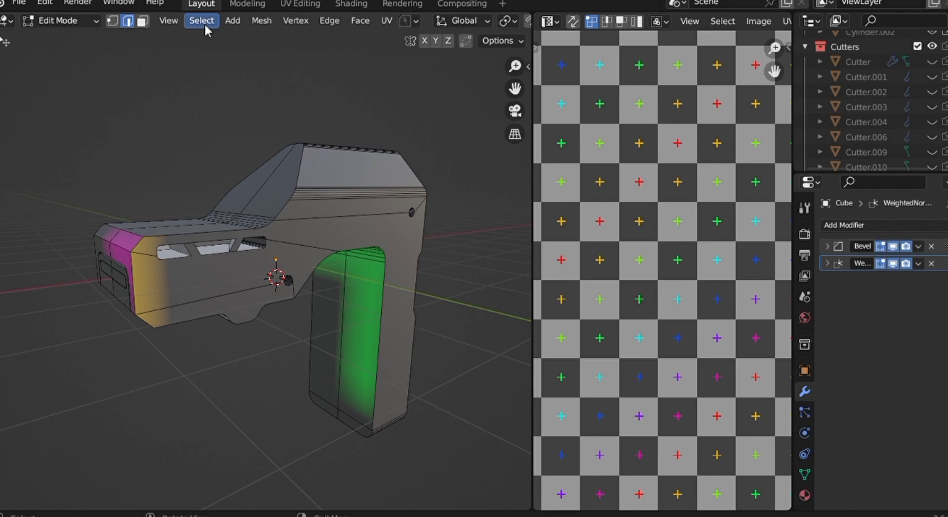
Select all sharp edges of the main frame at 30° sharpness and mark them as seams.
left_click(206, 28)
left_click(265, 179)
key("ctrl+e")
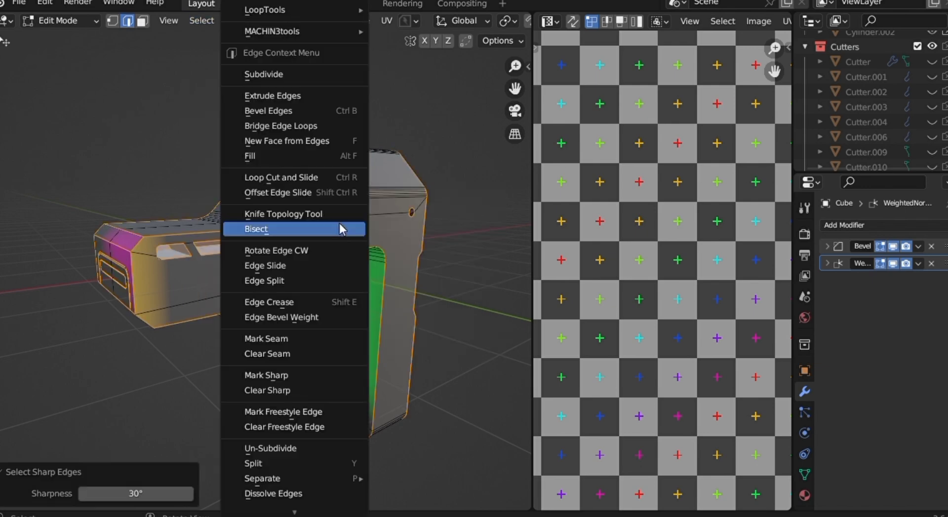
left_click(291, 345)
Clear the seams from the bevel edges between the frame's front face and its top surface.
middle_click_drag(228, 339, 268, 301)
scroll(273, 289, "up", 2)
left_click(193, 346)
right_click(227, 358)
left_click(226, 340)
left_click(256, 344)
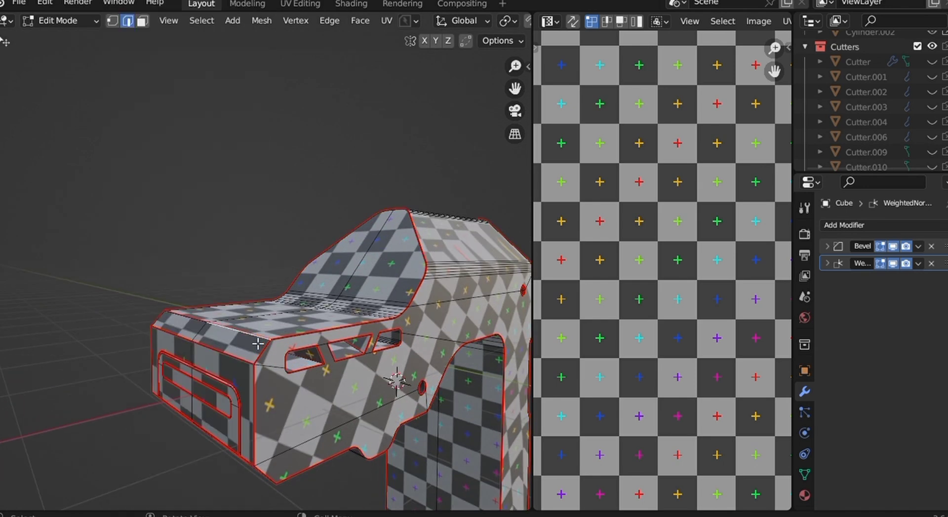
right_click(197, 324)
left_click(147, 354)
Clear the seams from the front face's bevel edges and the lower edge of its recess.
mouse_move(187, 358)
middle_mouse_down()
mouse_move(231, 362)
mouse_move(181, 353)
middle_mouse_up()
left_click(181, 338, "shift")
right_click(183, 342)
left_click(183, 354)
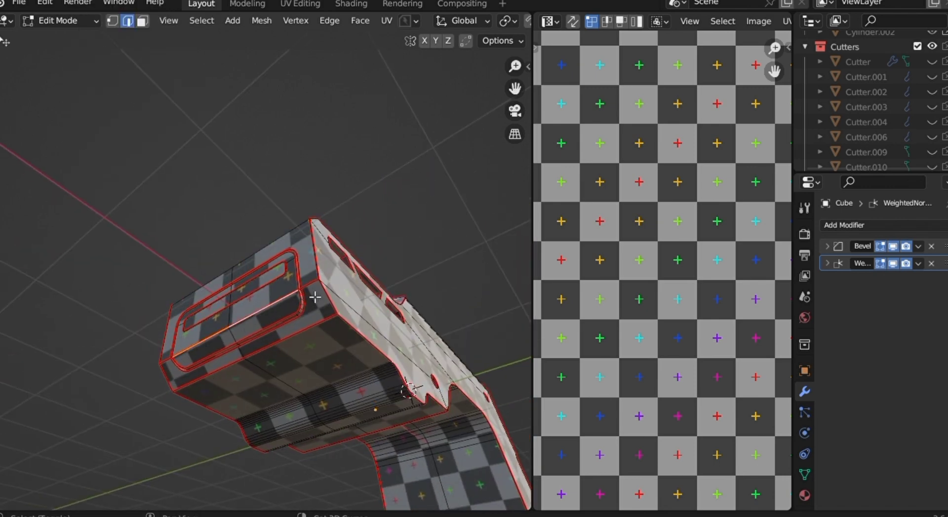
right_click(168, 366)
left_click(153, 354)
Clear the seam from the selected edges at the front of the frame's underside.
middle_click_drag(153, 358, 270, 374)
middle_click_drag(314, 353, 269, 253)
right_click(265, 305)
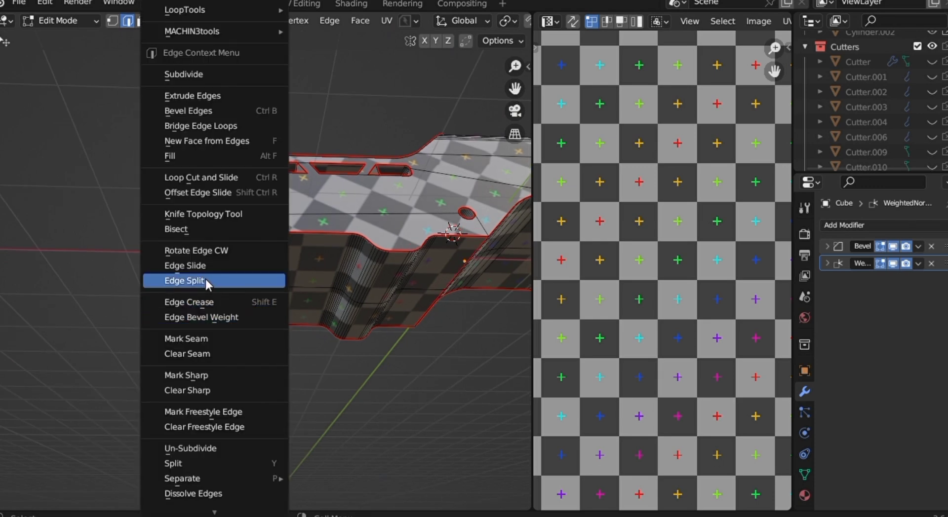
left_click(194, 353)
Select the slanted upper side face and its linked faces delimited by seams, and examine the island's UV layout.
middle_click_drag(300, 360, 300, 293)
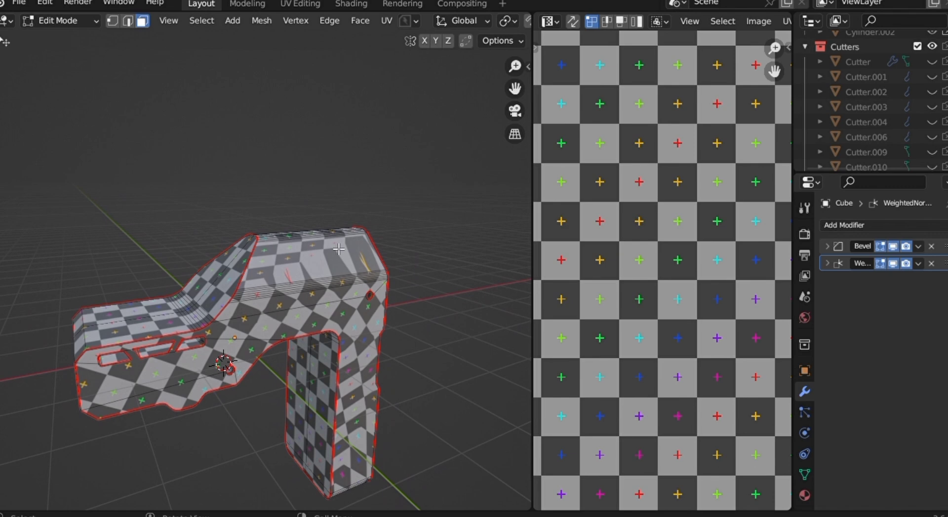
left_click(353, 268)
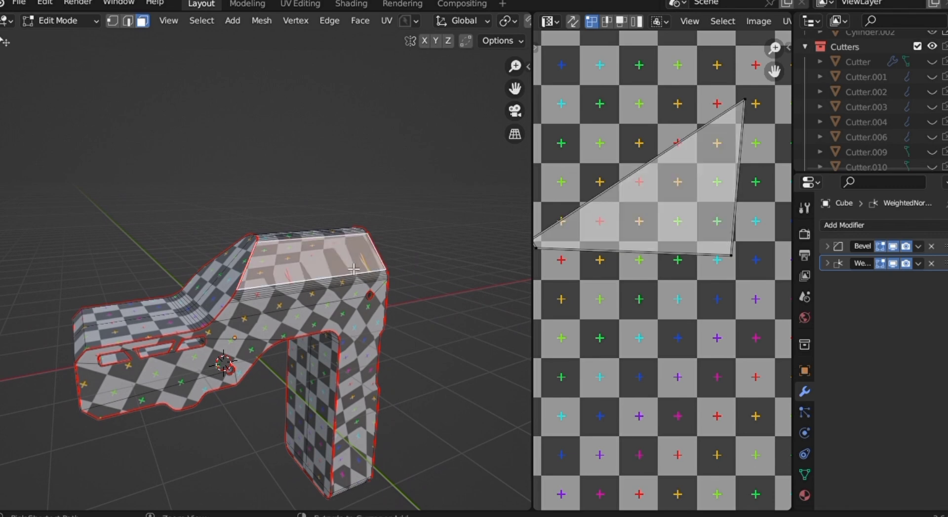
key("ctrl+l")
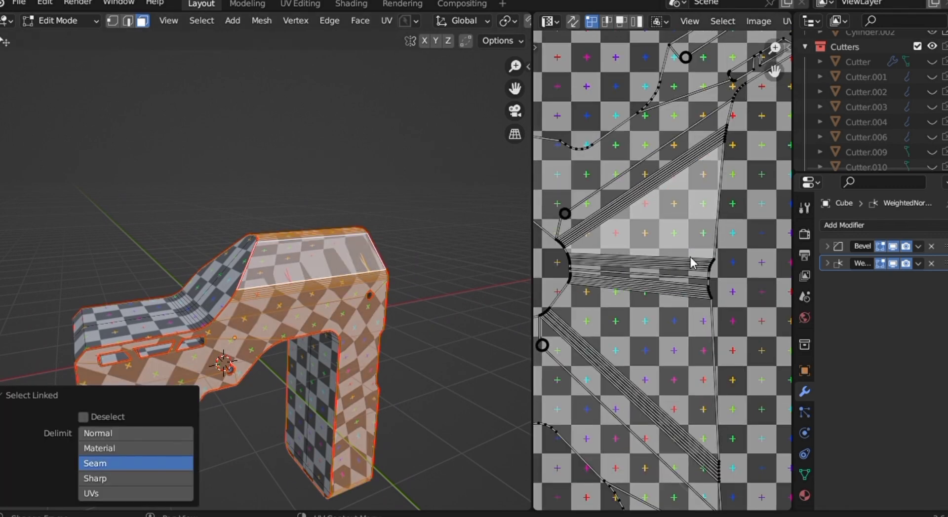
scroll(691, 258, "down", 8)
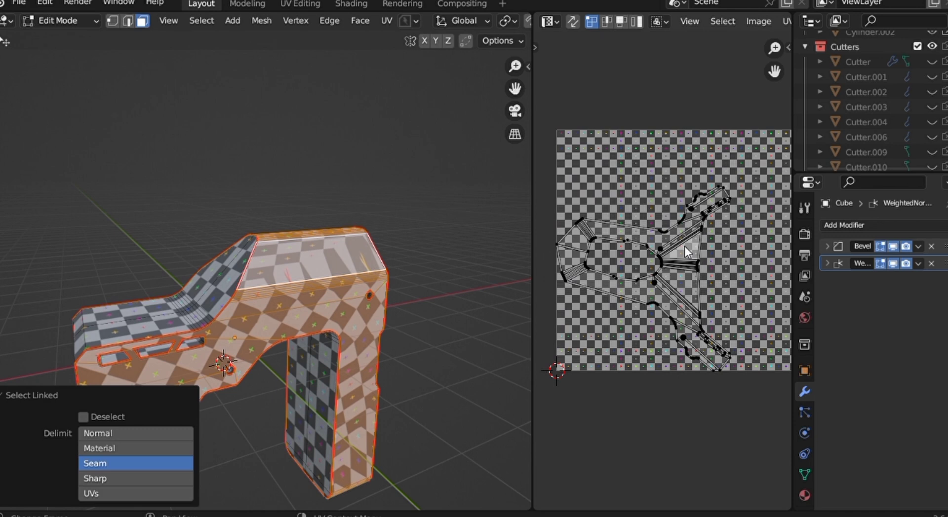
Mark a seam across the bottom edge of the rear leg's side face.
middle_click_drag(397, 351, 372, 323)
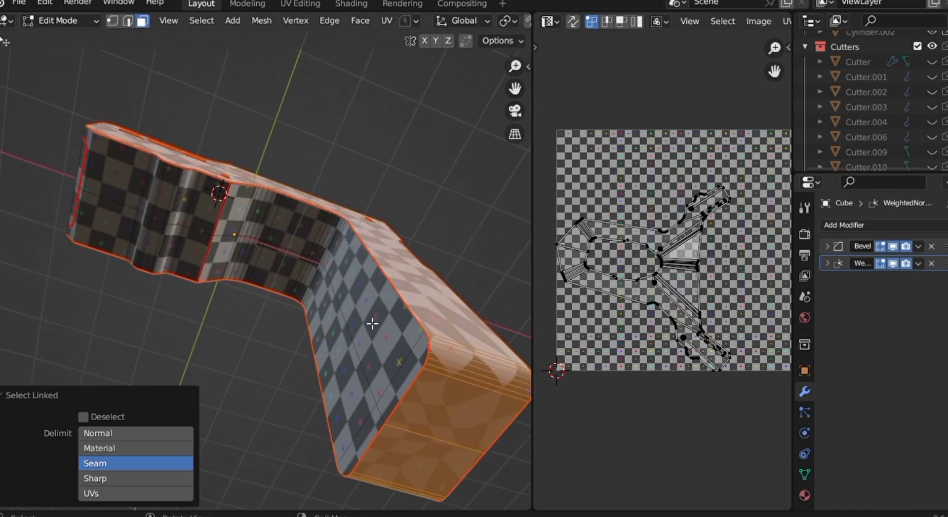
left_click(128, 22)
middle_click_drag(372, 364, 317, 428)
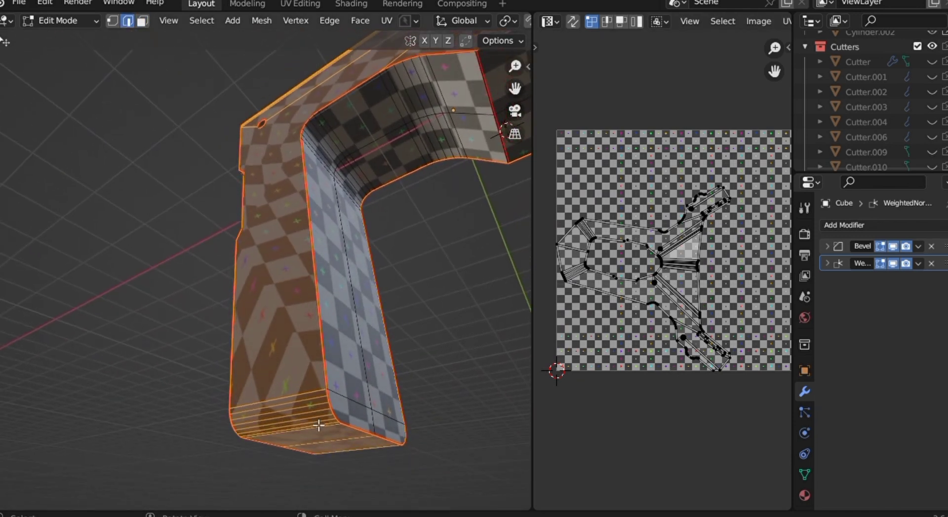
left_click(306, 414)
right_click(285, 414)
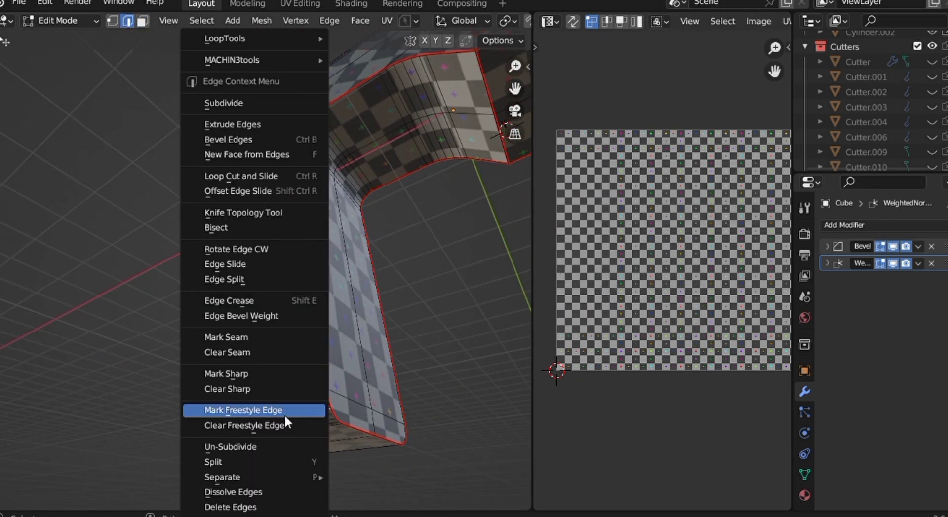
left_click(250, 340)
Undo and redo the last seam marking to compare the checker texture across the frame.
middle_click_drag(358, 408, 311, 408)
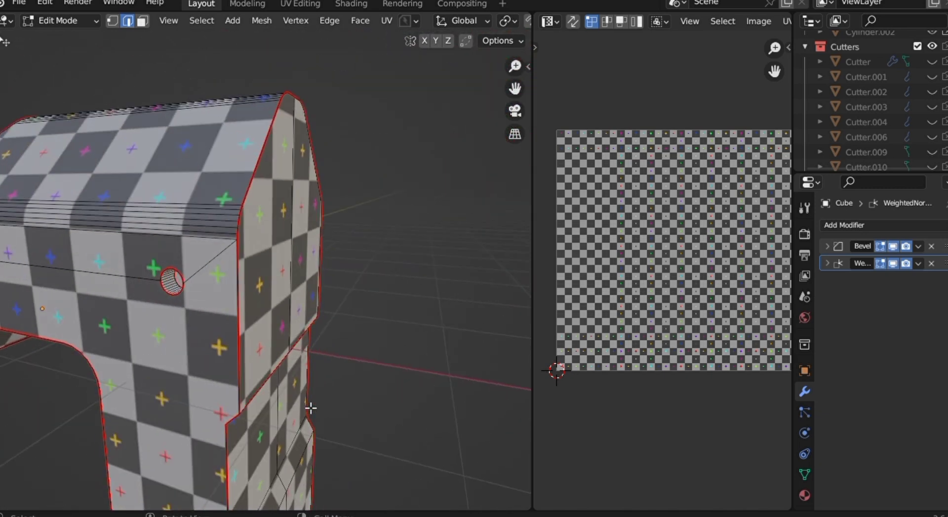
scroll(147, 191, "down", 3)
middle_click_drag(118, 250, 169, 61)
key("ctrl+z")
key("ctrl+shift+z")
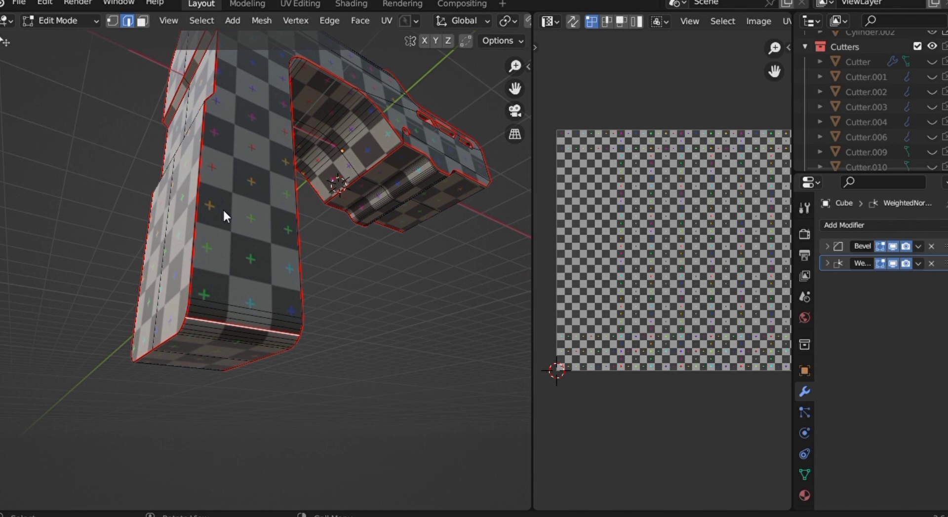
Select the leg's side face and its linked faces delimited by seams, and examine the island's straightened UV layout.
left_click(219, 141)
key("ctrl+l")
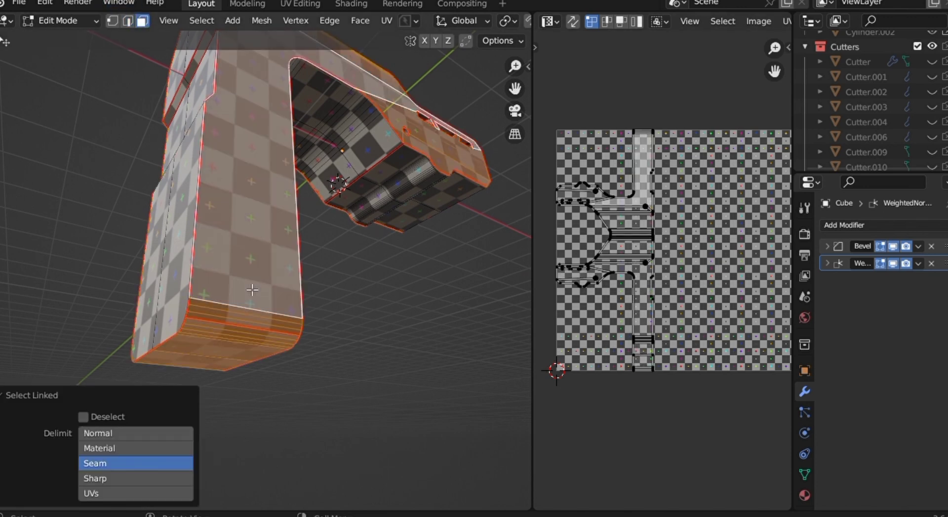
middle_click_drag(249, 289, 257, 58)
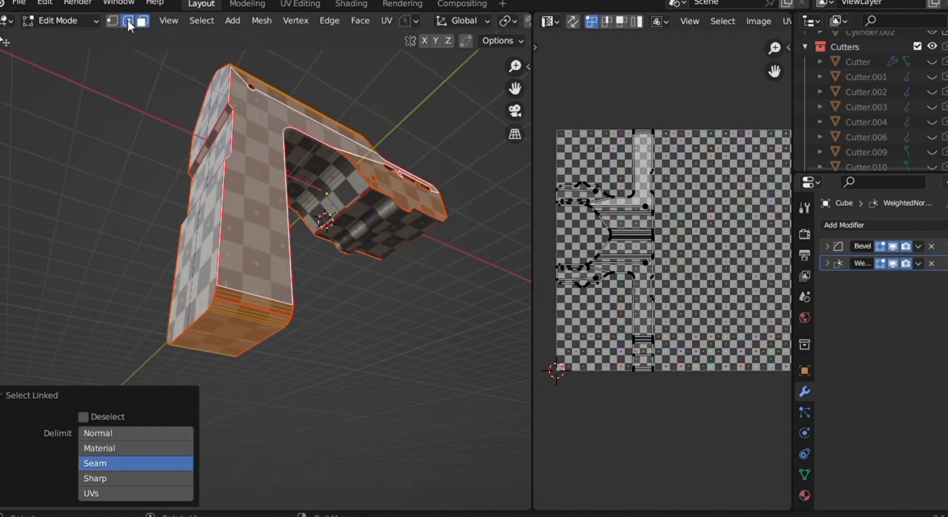
Clear the seams from the lower and upper edges of the upper step on the leg's rear face.
left_click(129, 24)
middle_click_drag(280, 313, 284, 311)
left_click(338, 194)
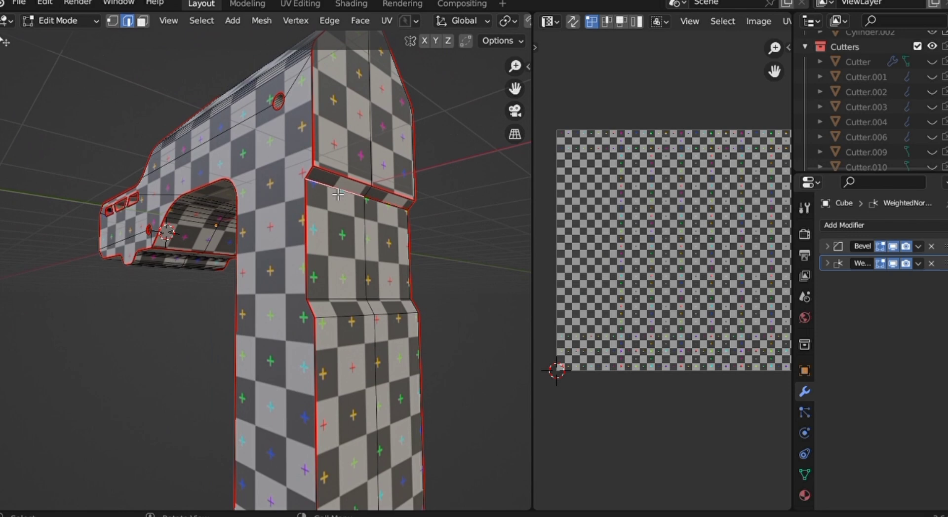
left_click(396, 210, "shift")
right_click(391, 208)
left_click(379, 354)
middle_click_drag(379, 354, 366, 317)
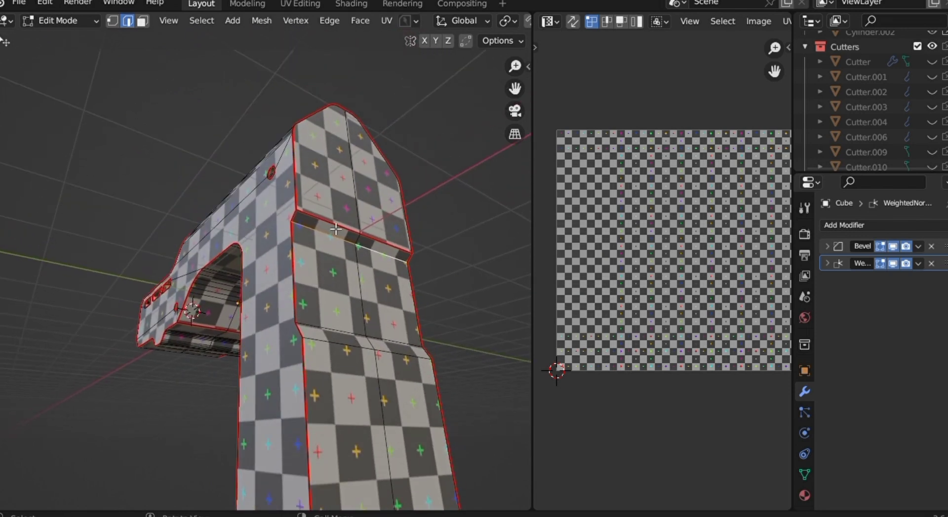
right_click(390, 234)
left_click(348, 353)
Mark a seam on the selected edge across the rounded inner wall of the rearmost side slot.
middle_click_drag(380, 262, 380, 264)
scroll(381, 261, "down", 3)
scroll(380, 262, "up", 3)
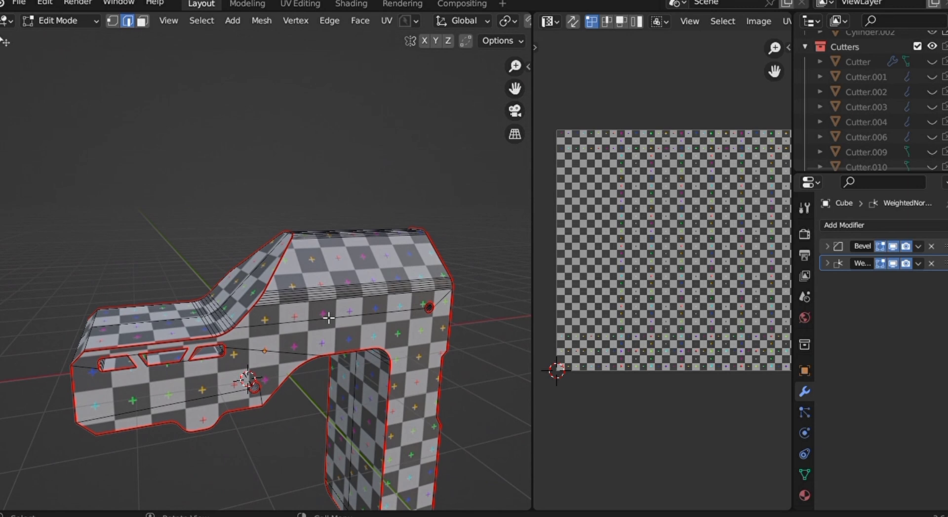
middle_click_drag(329, 318, 329, 318)
middle_click_drag(253, 373, 212, 405)
scroll(252, 376, "up", 3)
right_click(213, 405)
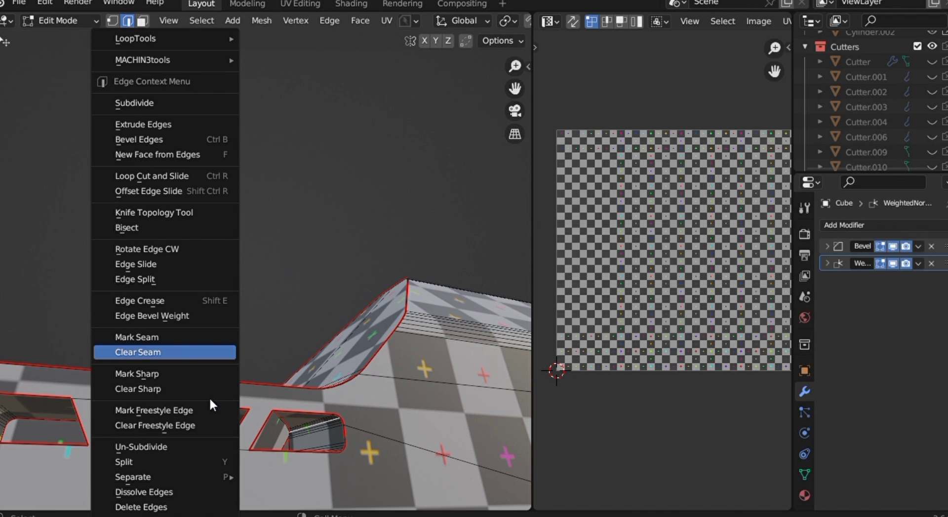
left_click(168, 338)
Clear the seams from the selected inner edges of the frontmost side slot.
middle_click_drag(169, 348, 109, 417)
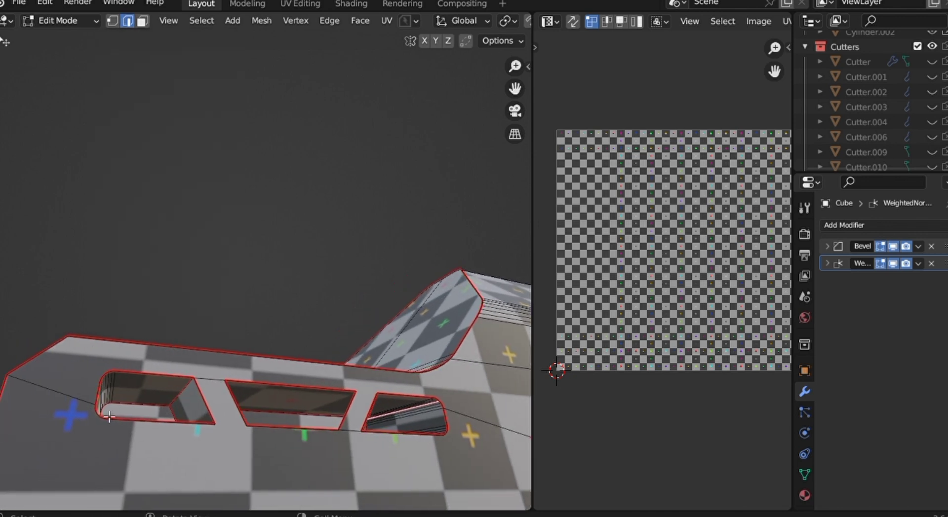
middle_click_drag(175, 419, 181, 418)
right_click(181, 418)
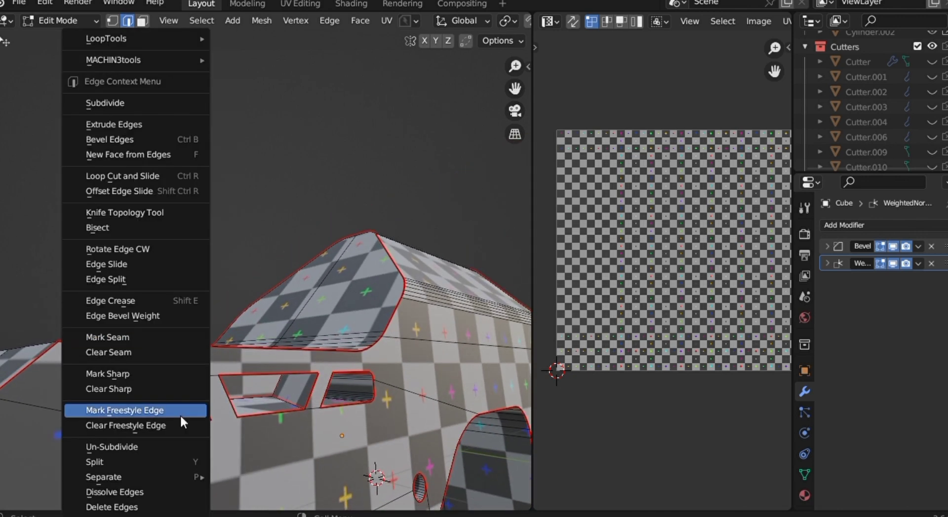
left_click(147, 355)
middle_click_drag(247, 452, 258, 404)
right_click(329, 394)
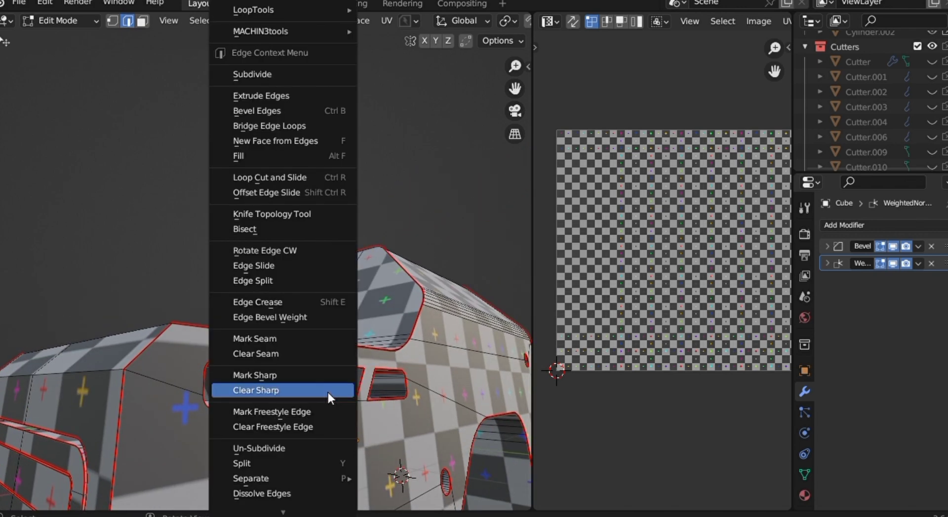
left_click(293, 354)
Clear the seams from the selected inner edges of the middle and rearmost side slots.
middle_click_drag(293, 354, 385, 402)
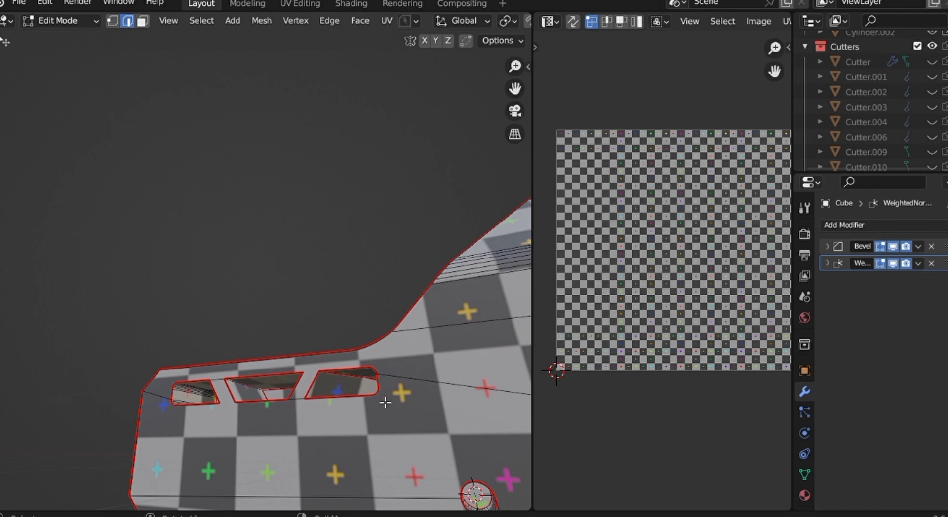
right_click(254, 391)
left_click(207, 352)
middle_click_drag(207, 361, 337, 434)
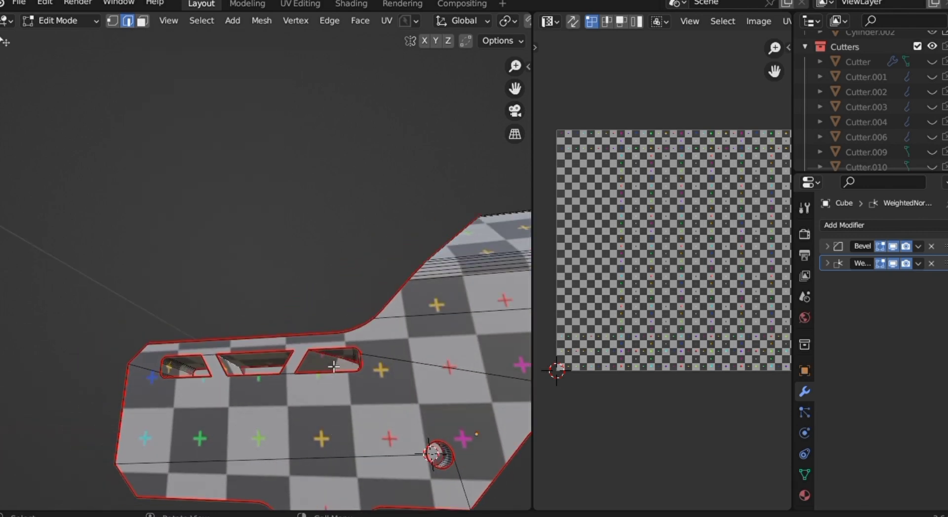
middle_click_drag(334, 367, 385, 474)
right_click(306, 353)
left_click(291, 352)
Switch to Object Mode and examine the checker texture on the frame's front face.
key("ctrl+Tab")
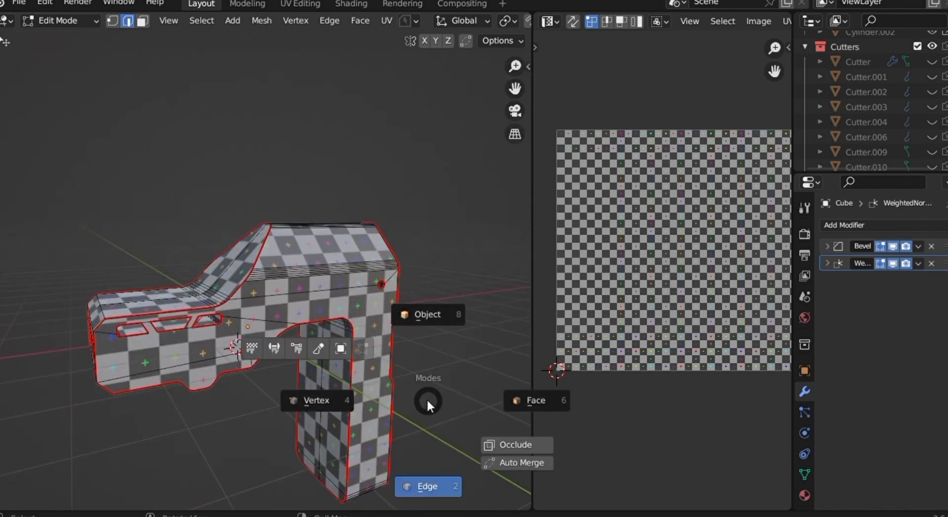
left_click(416, 344)
middle_click_drag(416, 345, 364, 420)
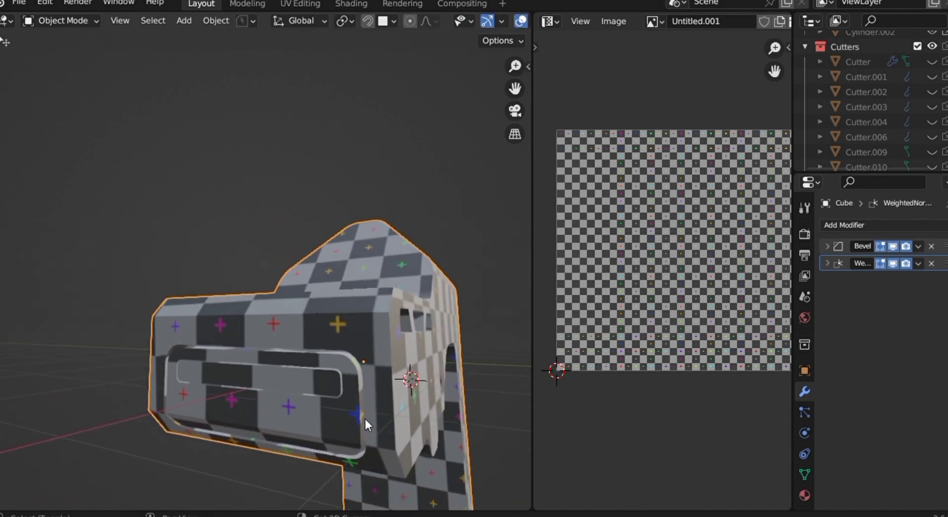
Return to Edit Mode and clear the seam from the inner edge loop of the narrow slot within the front recess.
key("Tab")
left_click(361, 476)
middle_click_drag(360, 477, 360, 475)
scroll(361, 475, "up", 8)
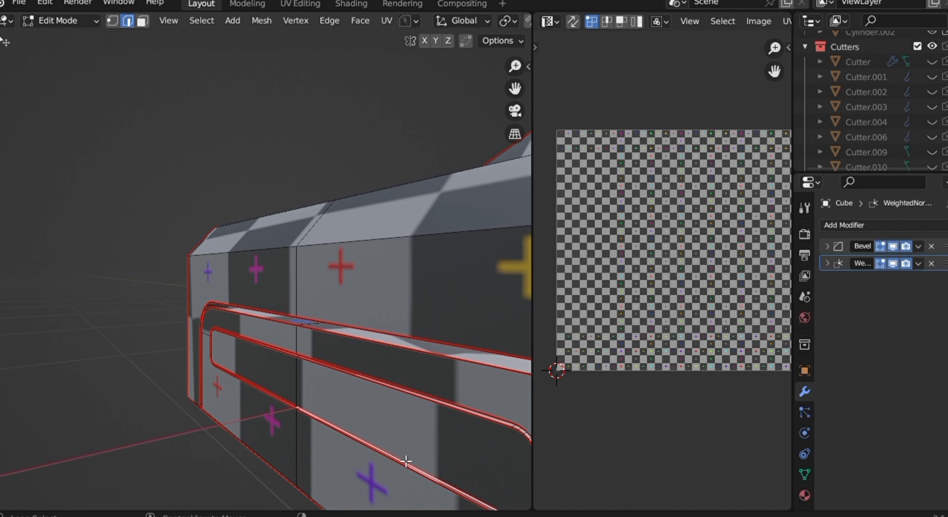
right_click(302, 378)
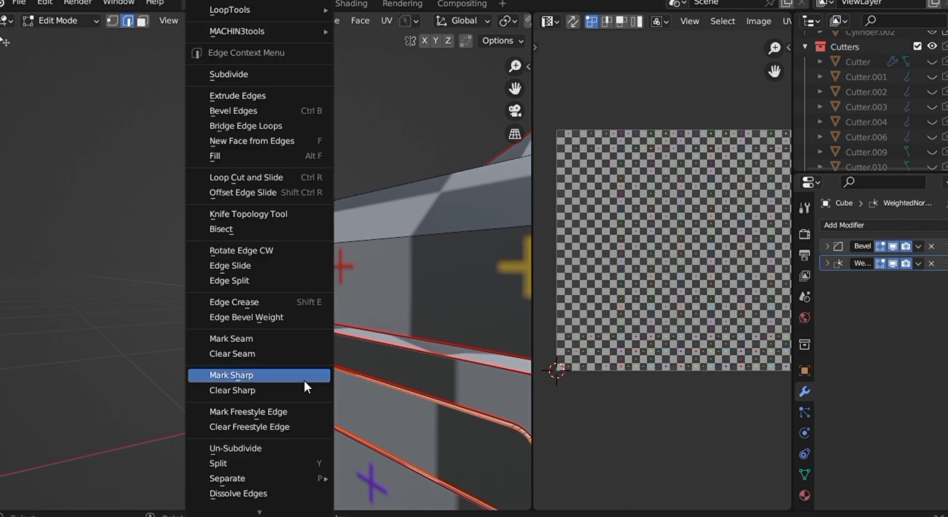
left_click(273, 355)
scroll(338, 403, "down", 2)
middle_click_drag(337, 402, 338, 402)
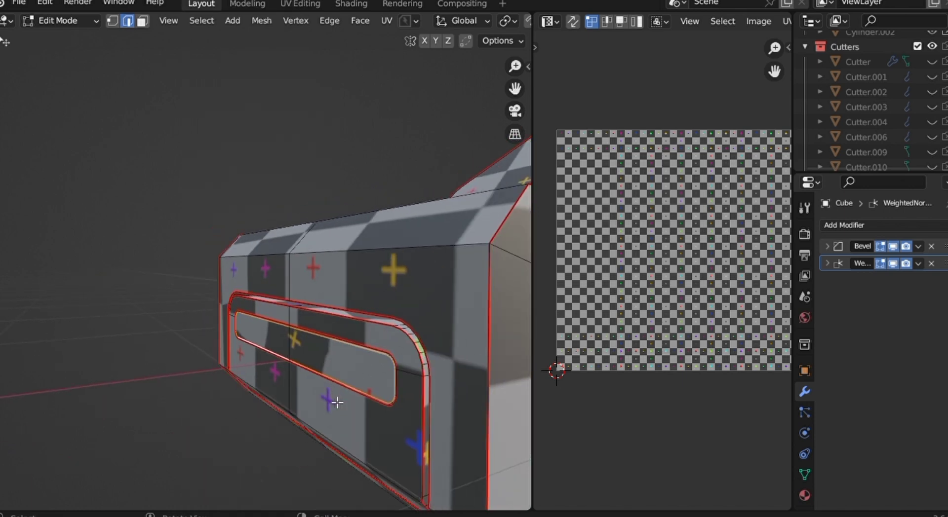
Mark a seam on the short edge across the inner wall at the front recess's lower corner.
middle_click_drag(378, 333, 405, 412)
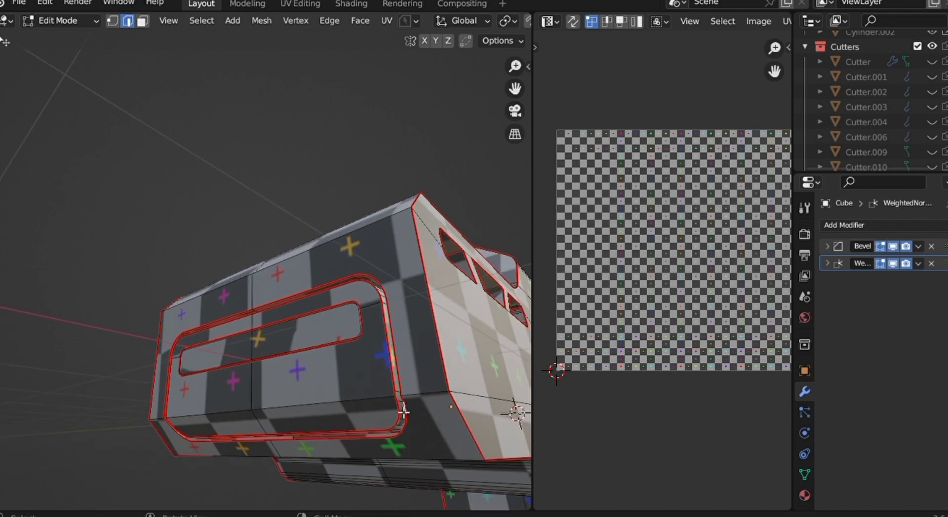
right_click(377, 339)
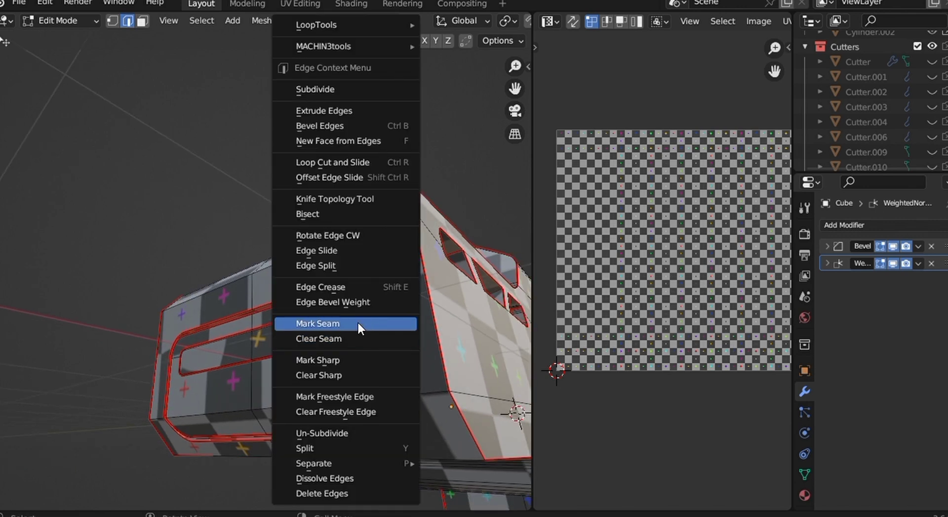
left_click(358, 323)
Mark a seam on the short edge across the narrow front slot's wall at its rounded upper corner.
middle_click_drag(358, 324, 340, 415)
scroll(340, 415, "up", 4)
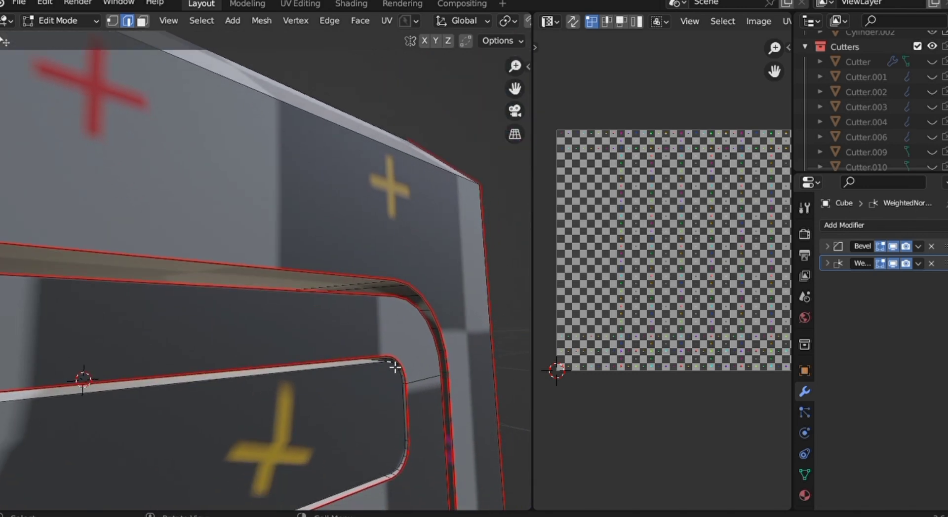
scroll(426, 395, "up", 6)
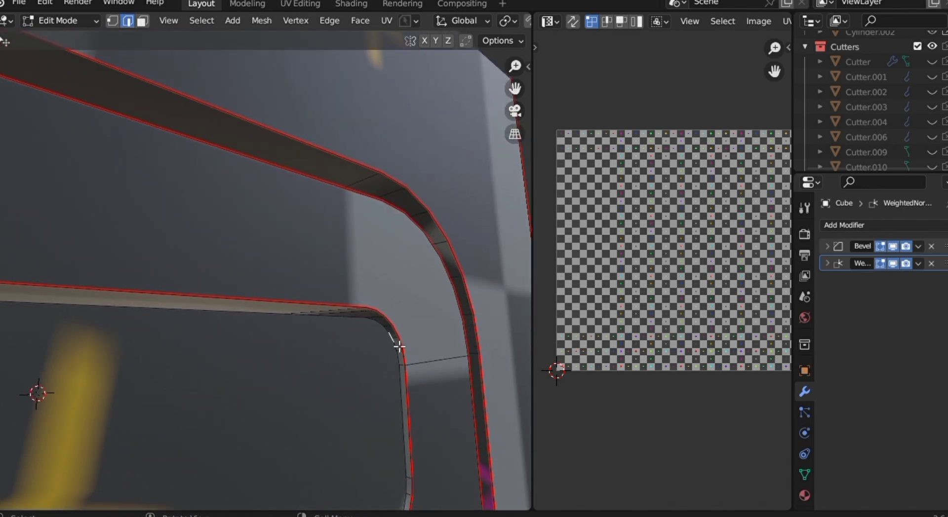
right_click(412, 347)
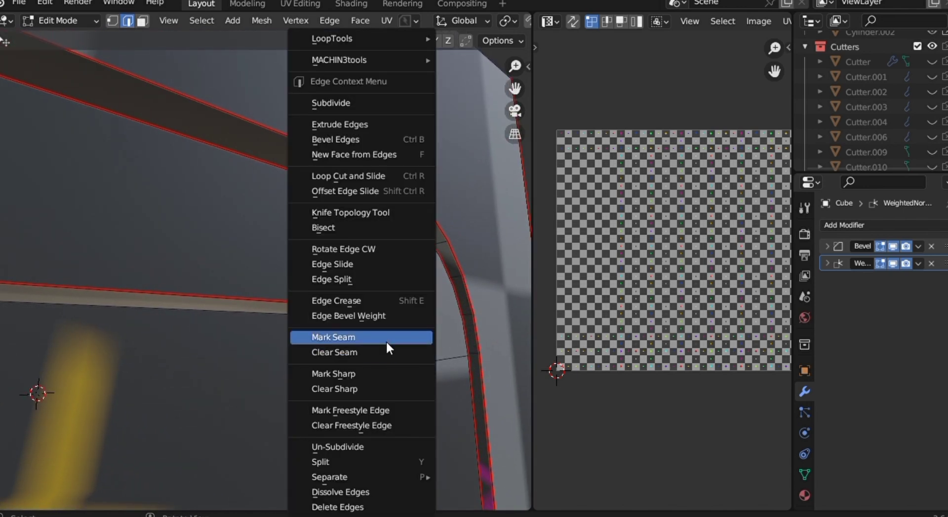
left_click(386, 339)
Mark a seam on the selected edges across the outer recess wall at the opposite lower corner of the front face.
scroll(389, 398, "down", 3)
scroll(393, 399, "down", 6)
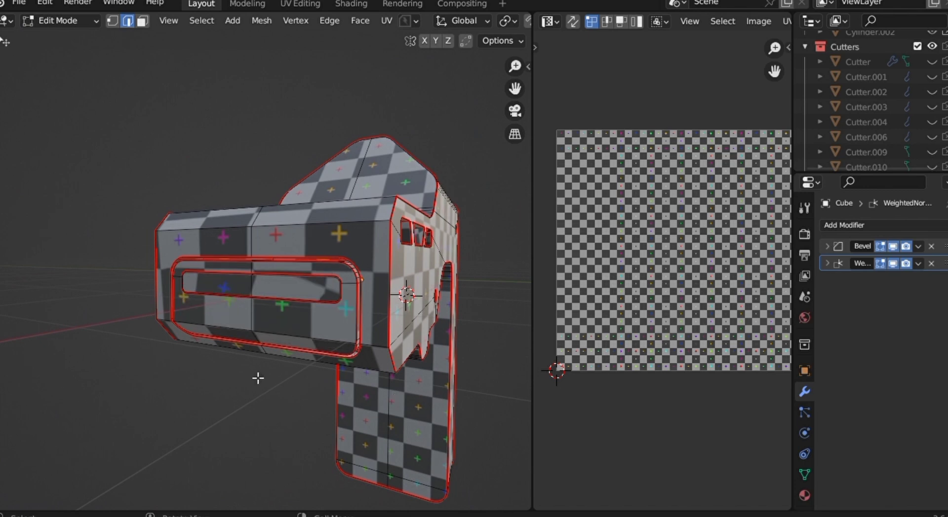
scroll(206, 372, "up", 4)
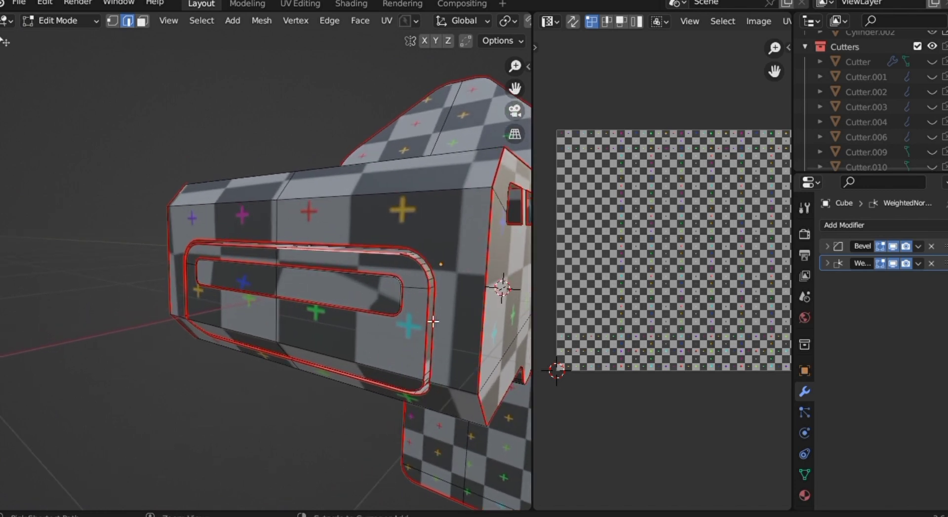
middle_click_drag(401, 269, 281, 291)
right_click(140, 393)
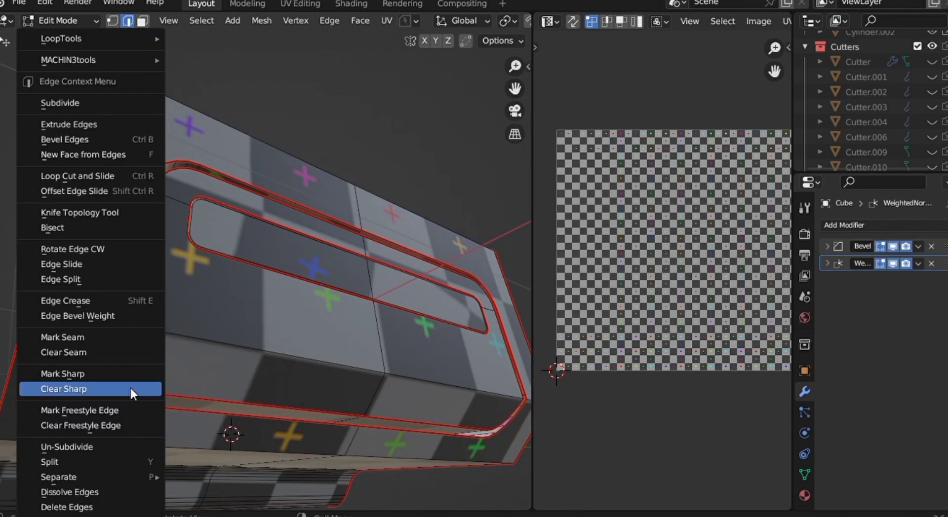
left_click(98, 342)
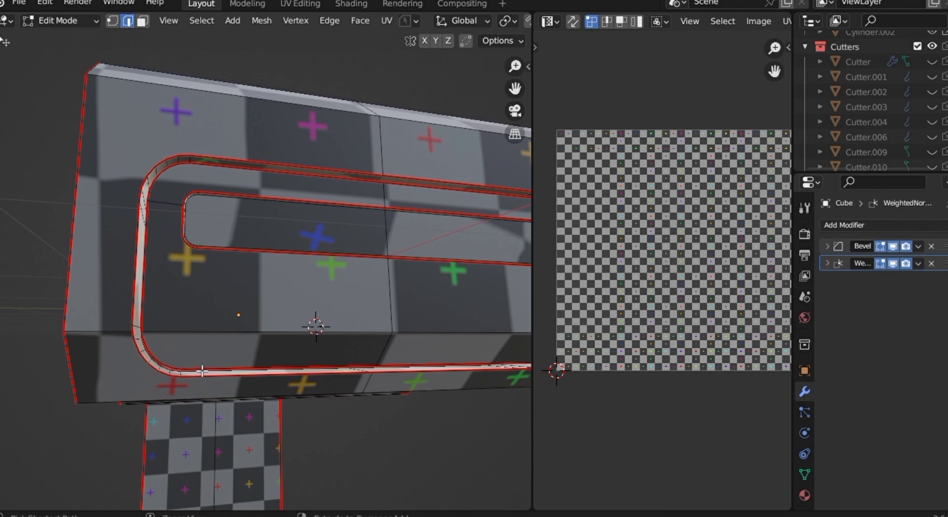